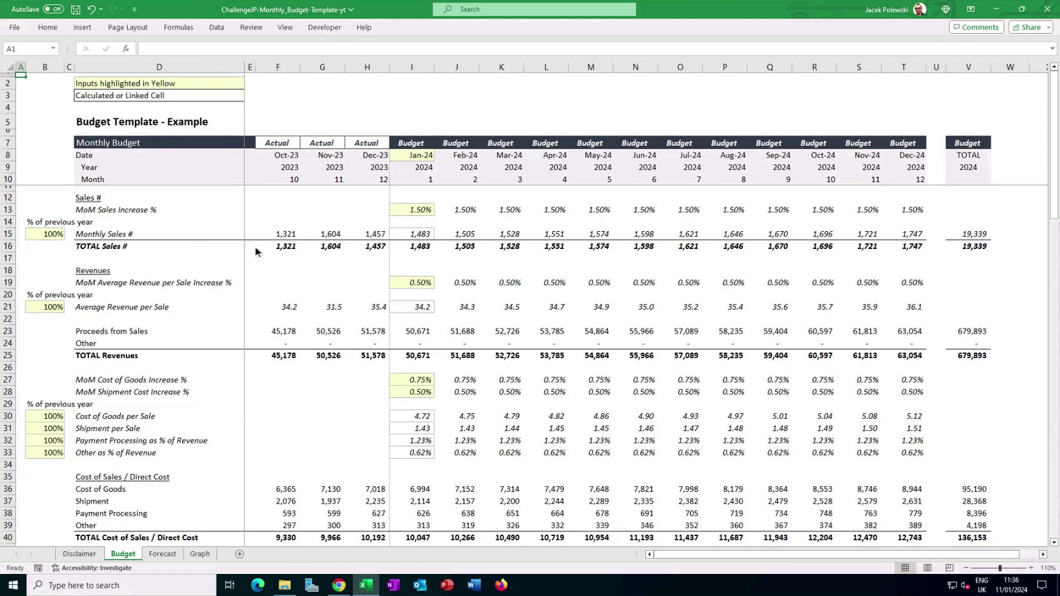
# Step: Examine the formula behind the Jan-24 Monthly Sales # budget and the cells it references
pyautogui.click(414, 235)
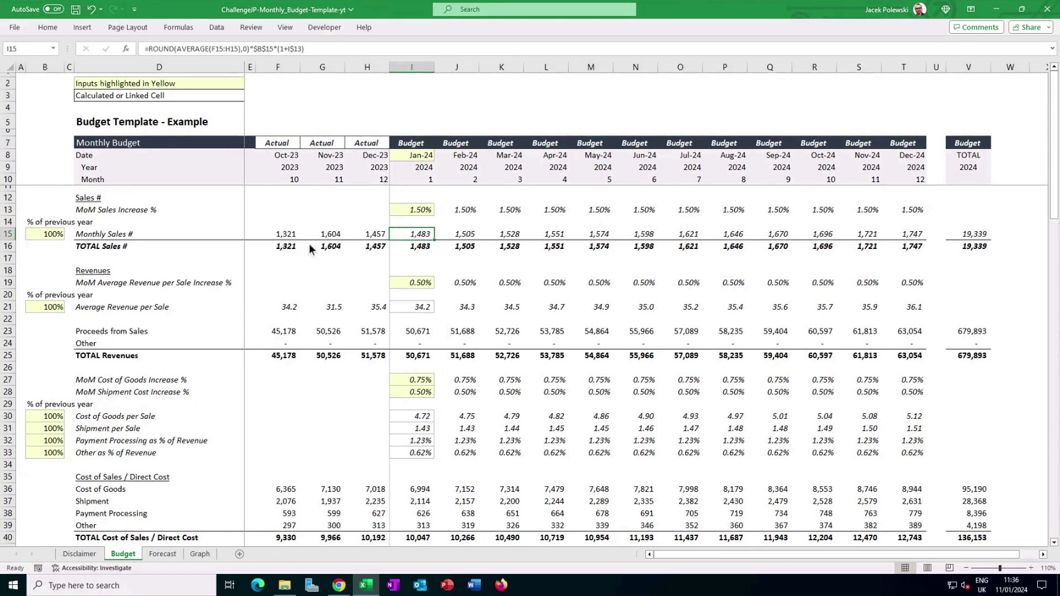
pyautogui.doubleClick(419, 237)
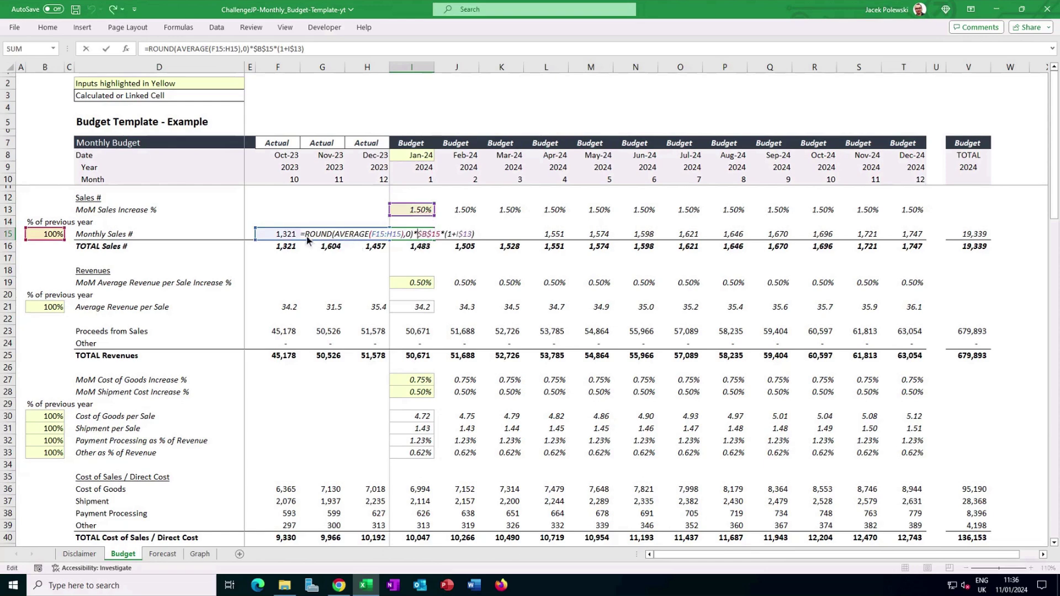
pyautogui.press('Escape')
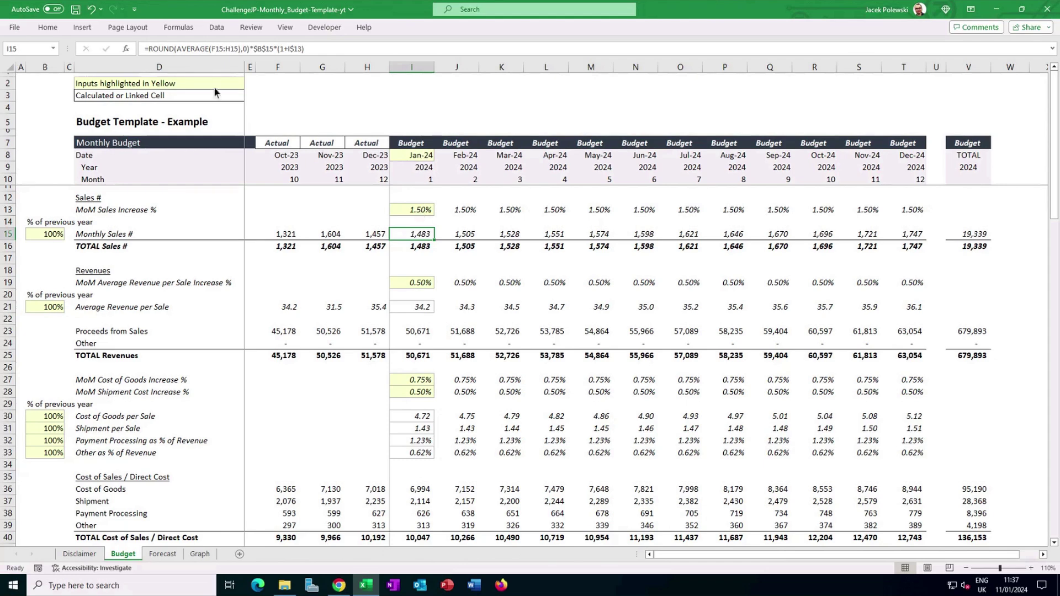
# Step: Set the Jan-24 MoM Sales Increase % input to 1%
pyautogui.press('Up')
pyautogui.press('Up')
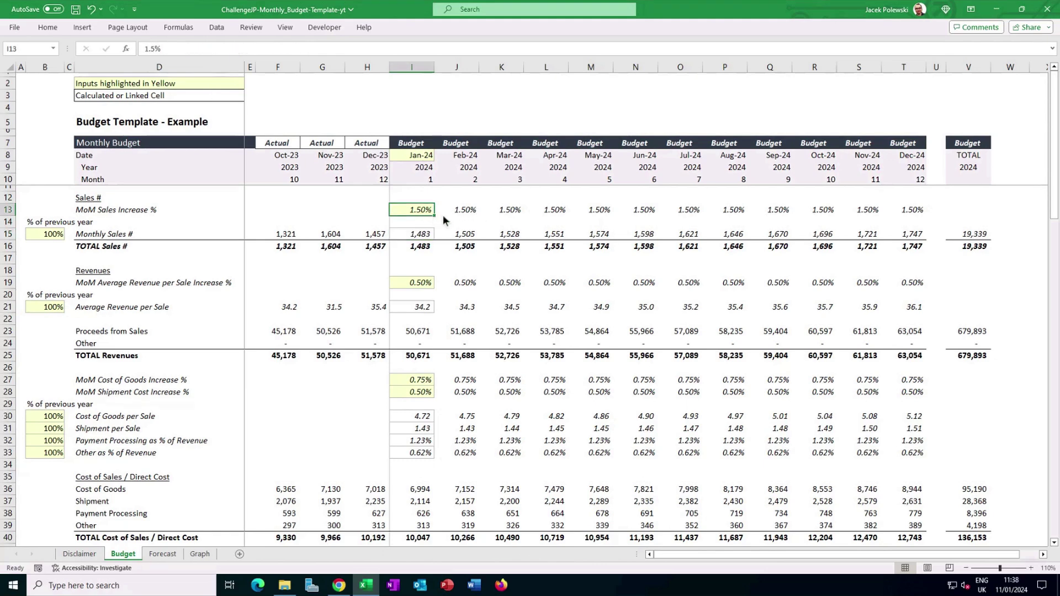
pyautogui.write('1.5')
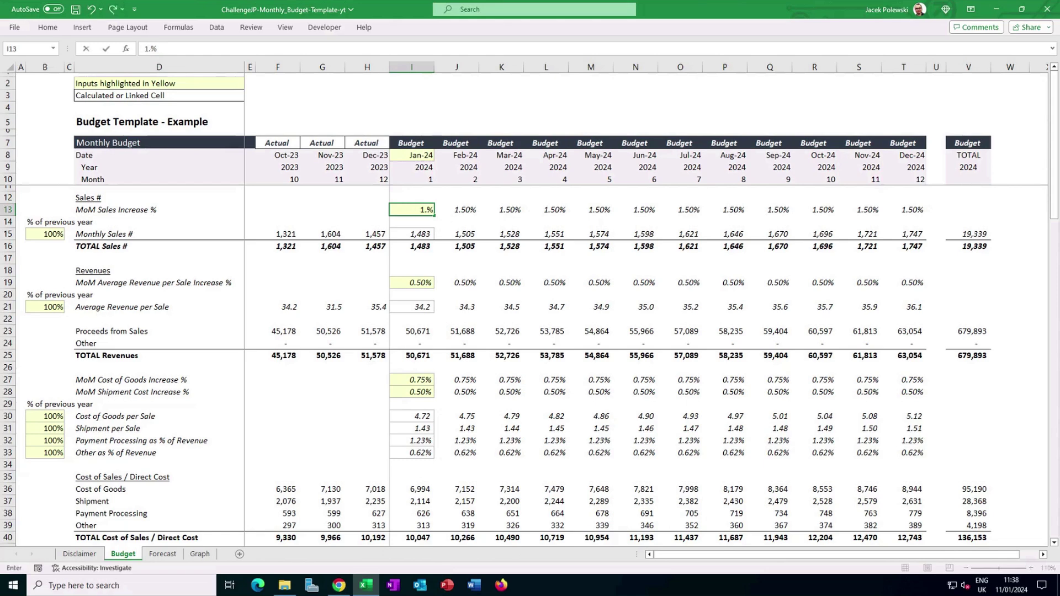
pyautogui.press('Return')
pyautogui.press('Up')
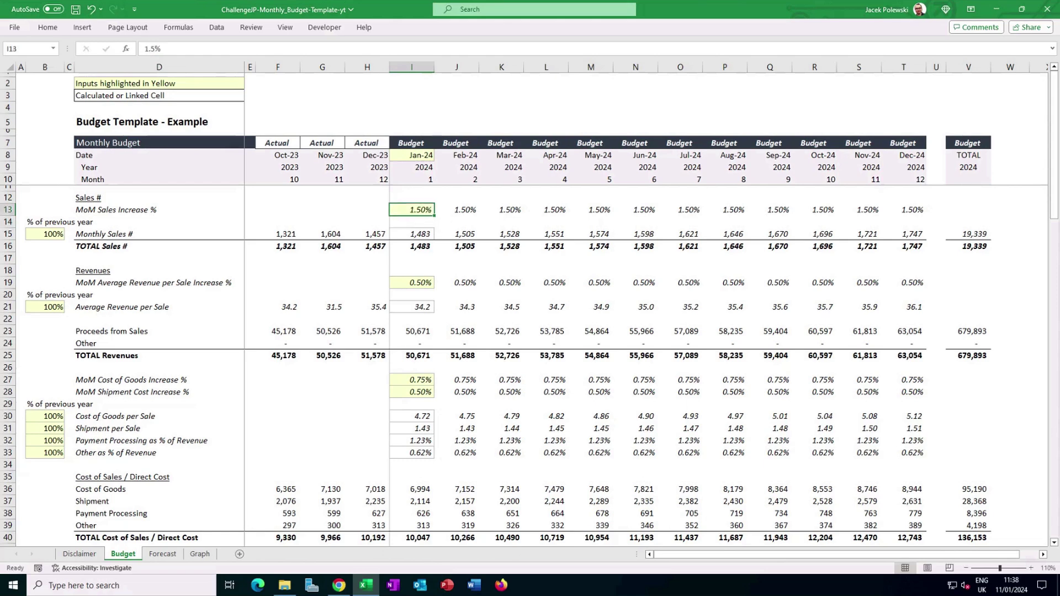
pyautogui.write('1')
pyautogui.press('Tab')
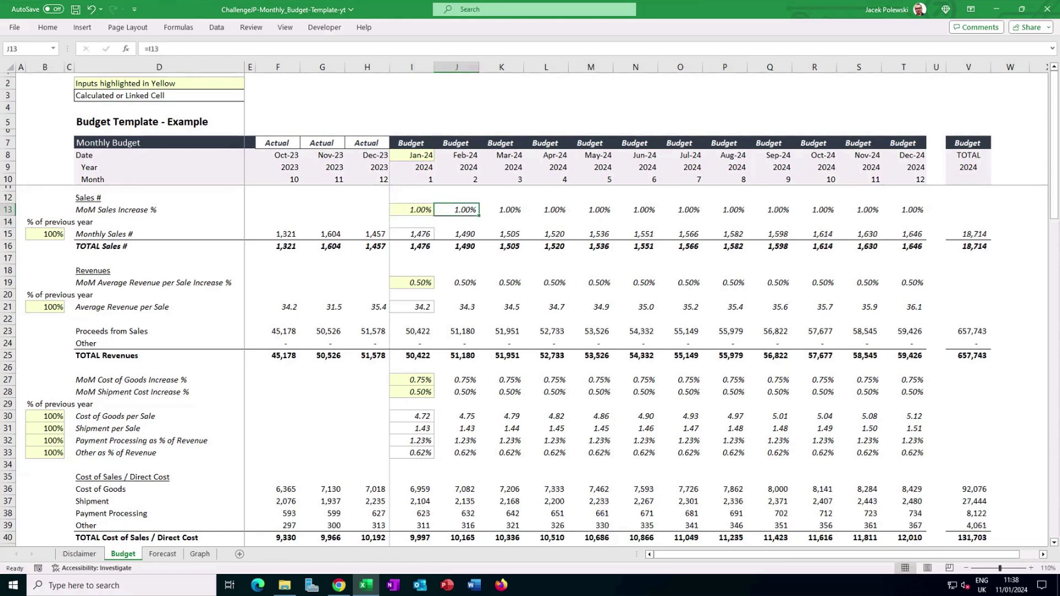
# Step: Look across the budget months and examine the formula behind the Feb-24 Monthly Sales # value
pyautogui.press('Left')
pyautogui.press('Down')
pyautogui.press('Down')
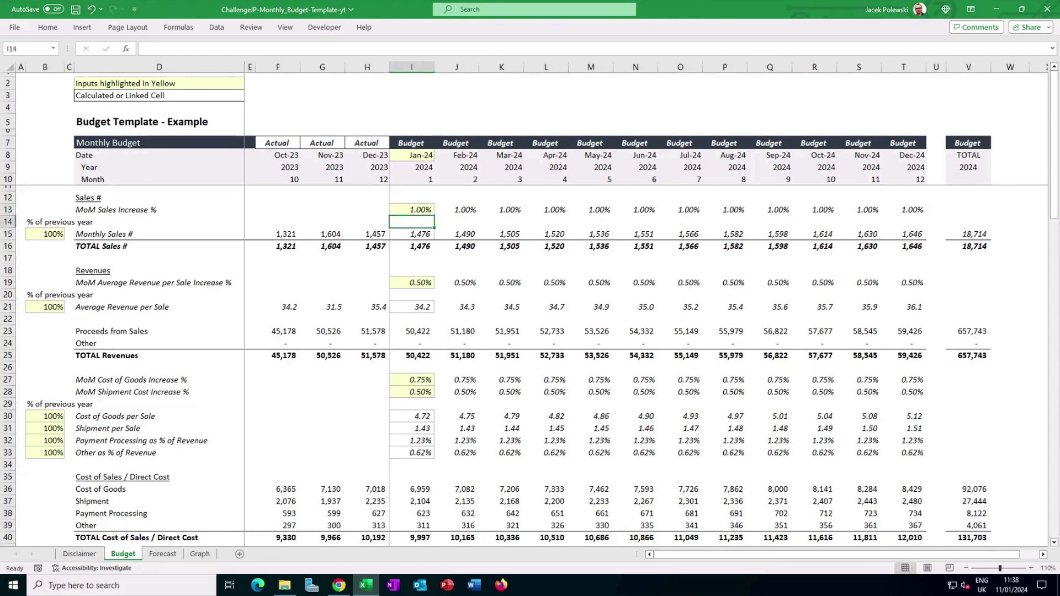
pyautogui.press('Right')
pyautogui.press('Right')
pyautogui.press('Right')
pyautogui.press('Right')
pyautogui.press('Right')
pyautogui.press('Right')
pyautogui.press('Left')
pyautogui.press('Left')
pyautogui.press('Left')
pyautogui.press('Left')
pyautogui.press('Left')
pyautogui.press('Left')
pyautogui.press('Left')
pyautogui.press('Right')
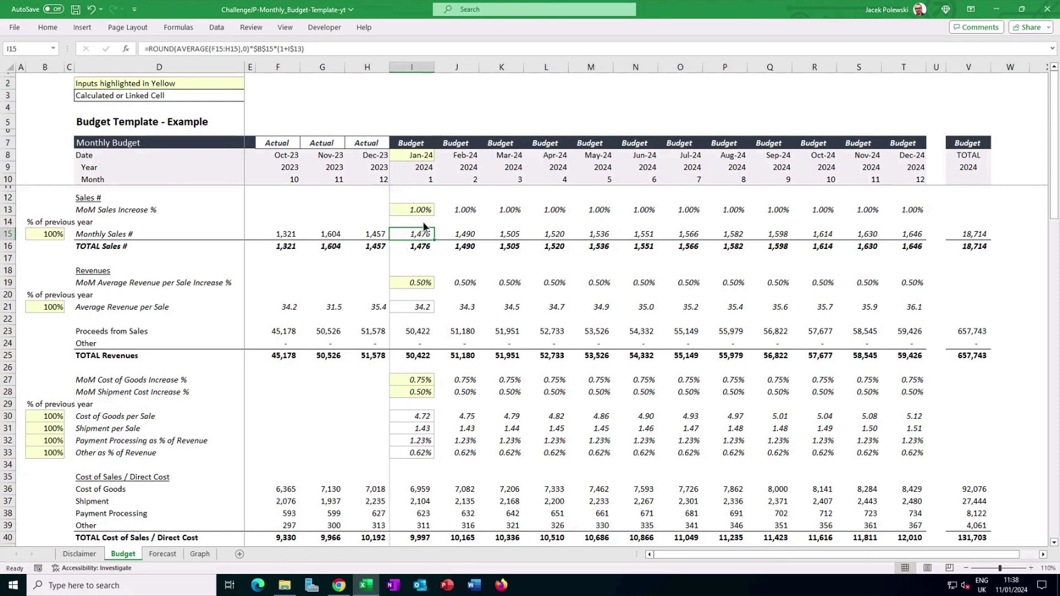
pyautogui.click(467, 234)
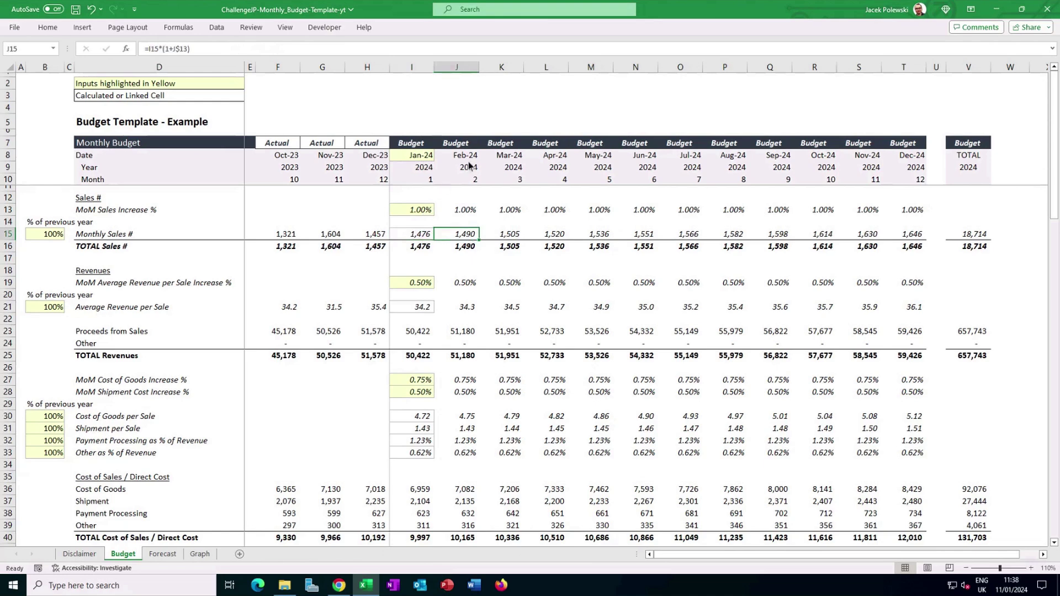
pyautogui.doubleClick(472, 237)
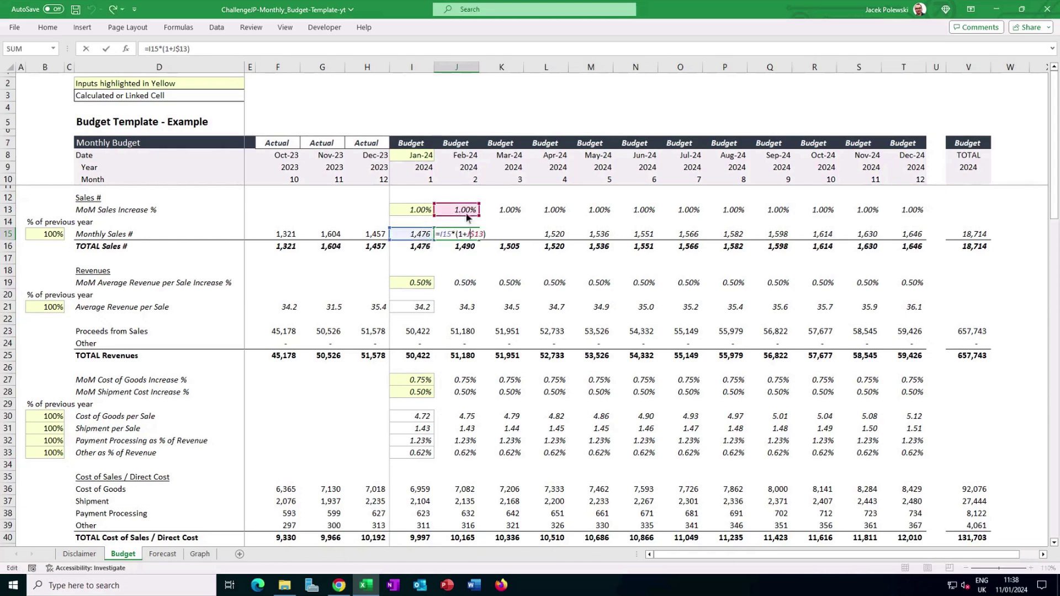
pyautogui.press('Escape')
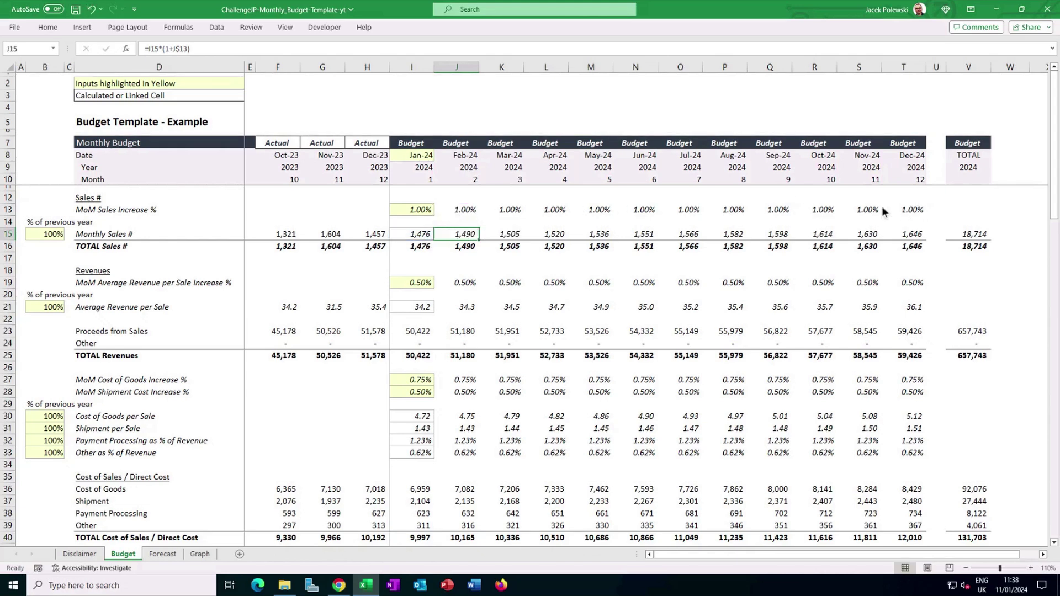
# Step: Try a 0% MoM Sales Increase in Apr-24, and undo the change
pyautogui.click(557, 213)
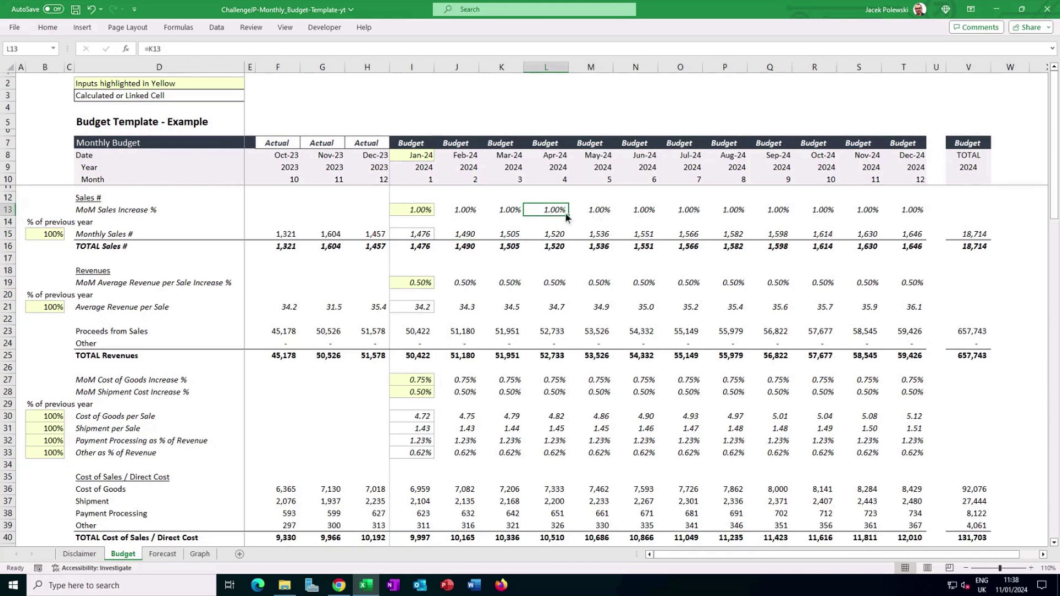
pyautogui.write('0')
pyautogui.press('Return')
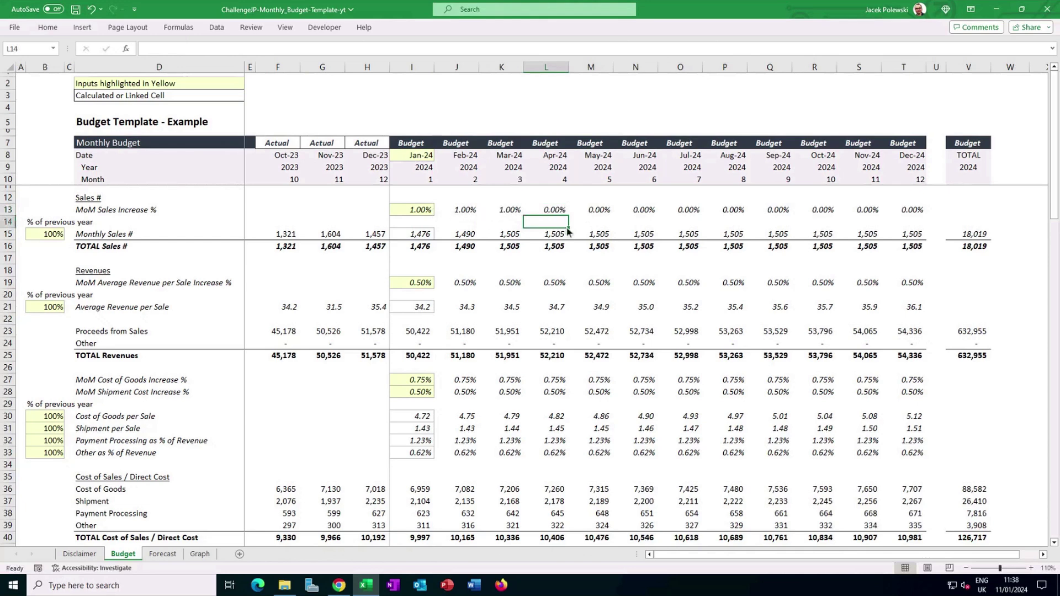
pyautogui.click(548, 210)
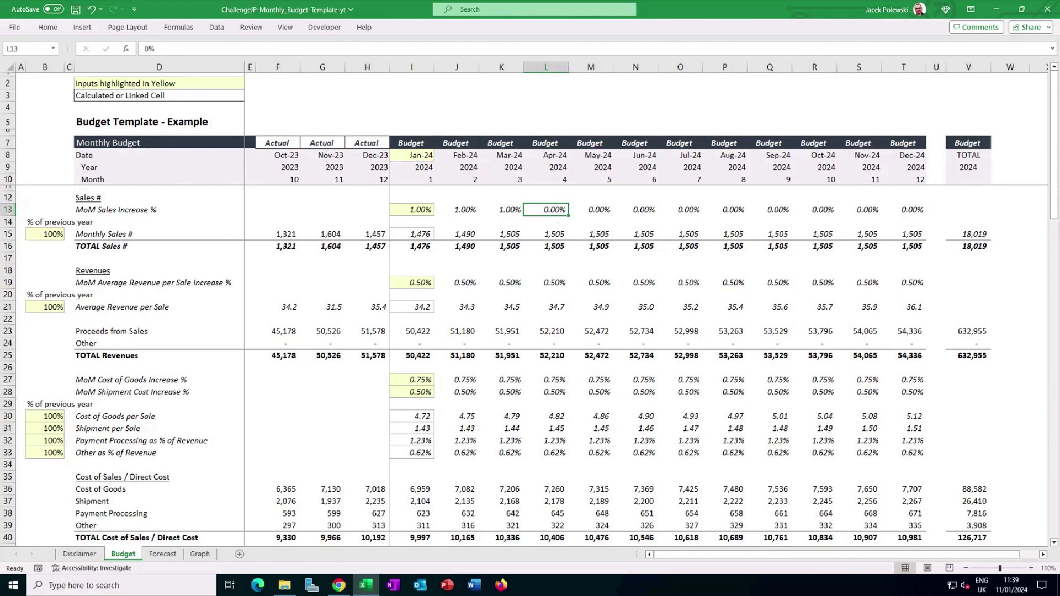
pyautogui.click(92, 11)
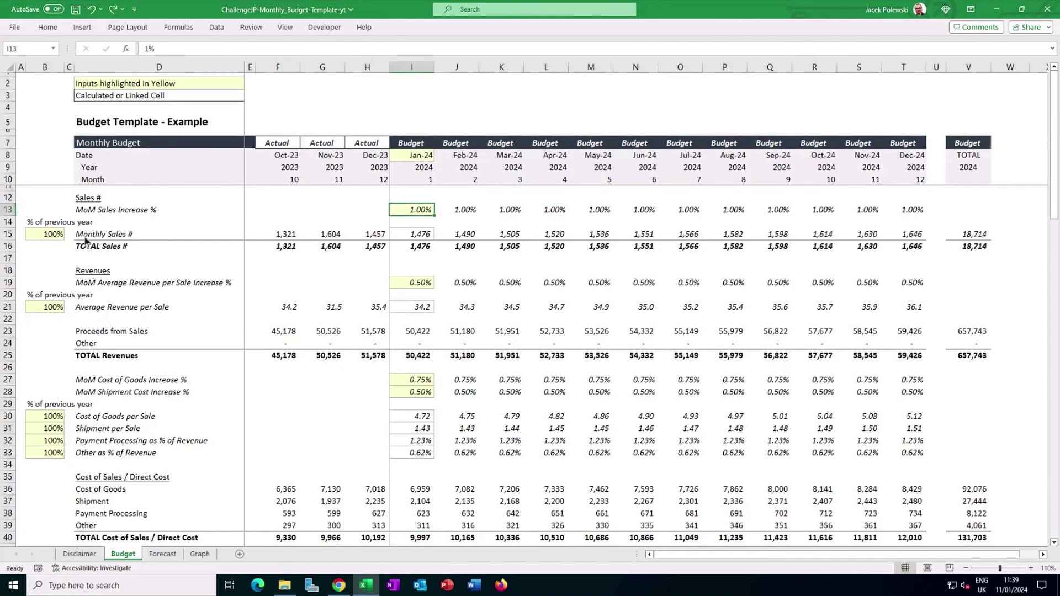
# Step: Try 75% as the % of previous year for Monthly Sales #, and undo the change
pyautogui.click(56, 230)
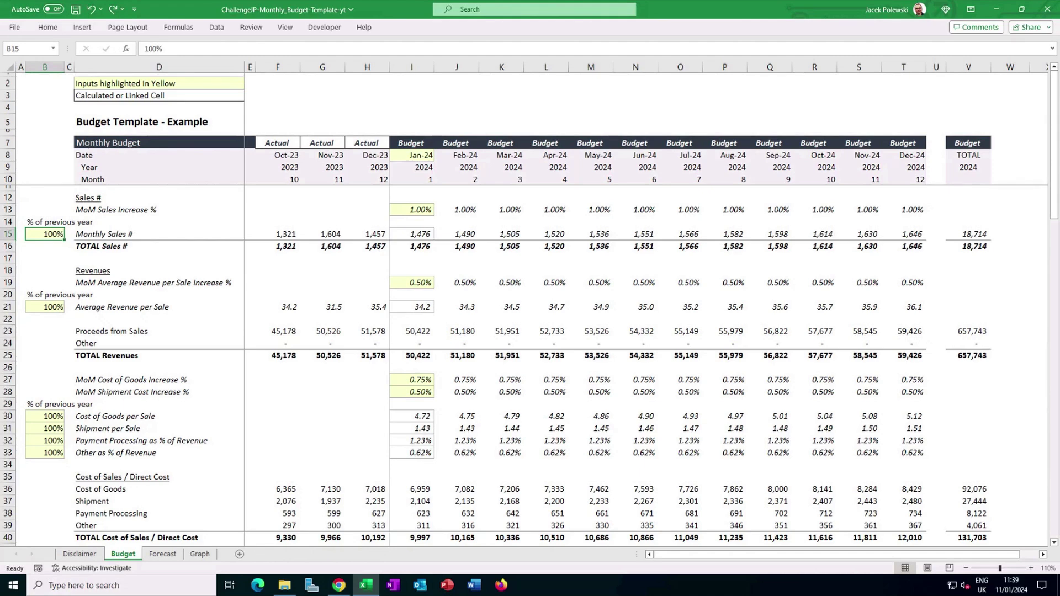
pyautogui.write('75')
pyautogui.press('Return')
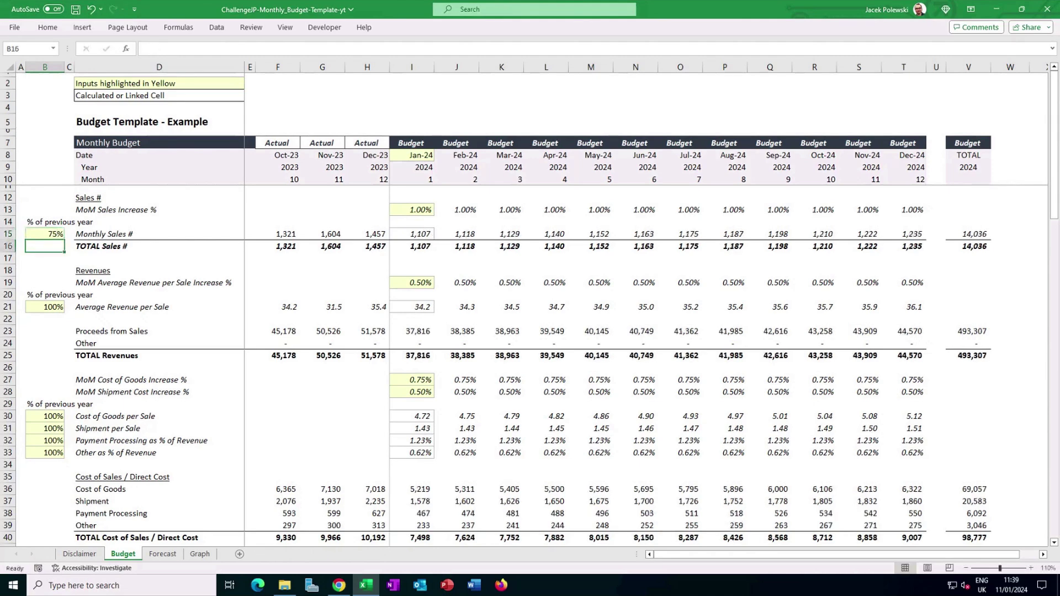
pyautogui.click(45, 234)
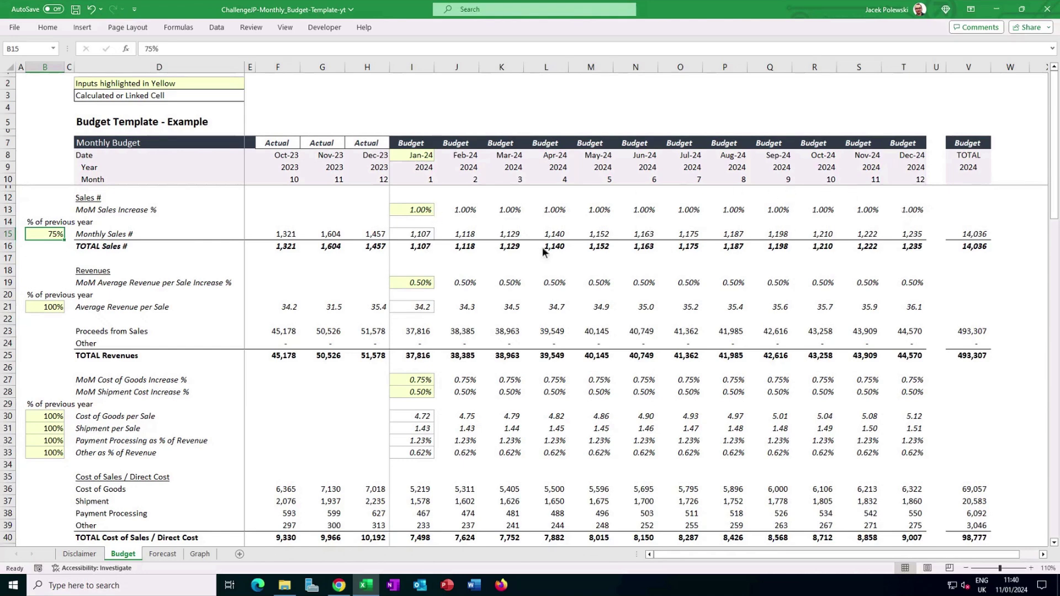
pyautogui.hotkey('ctrl', 'z')
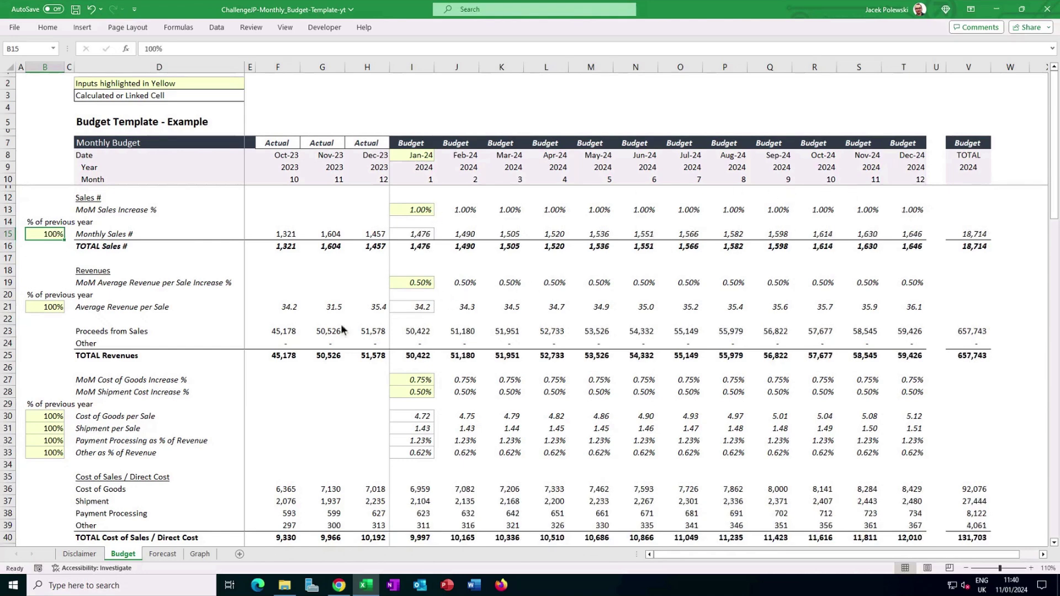
# Step: Examine the Average Revenue per Sale figures and the formula behind the Jan-24 Proceeds from Sales
pyautogui.click(284, 310)
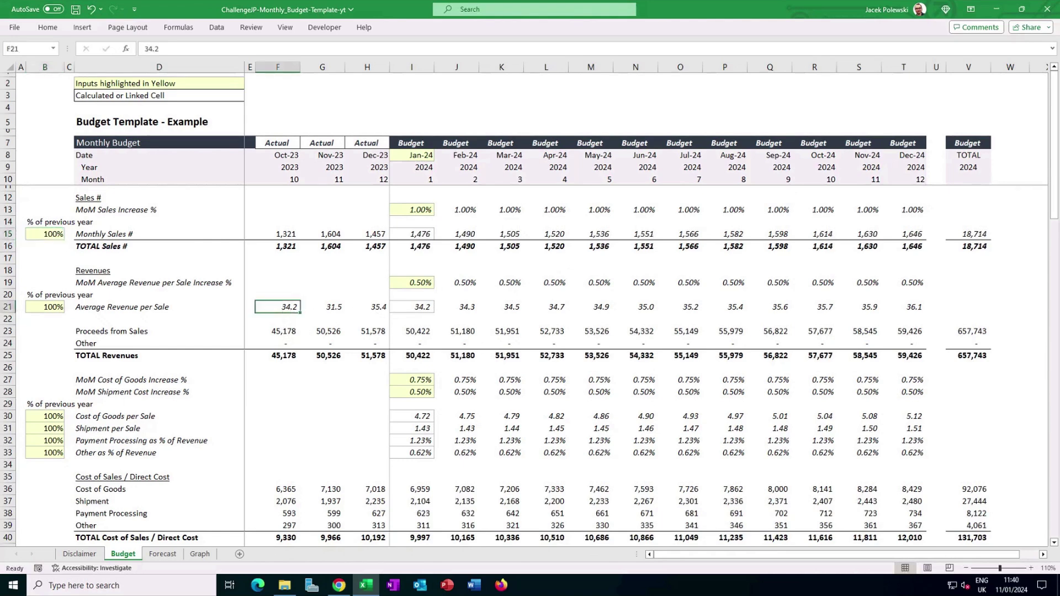
pyautogui.click(420, 312)
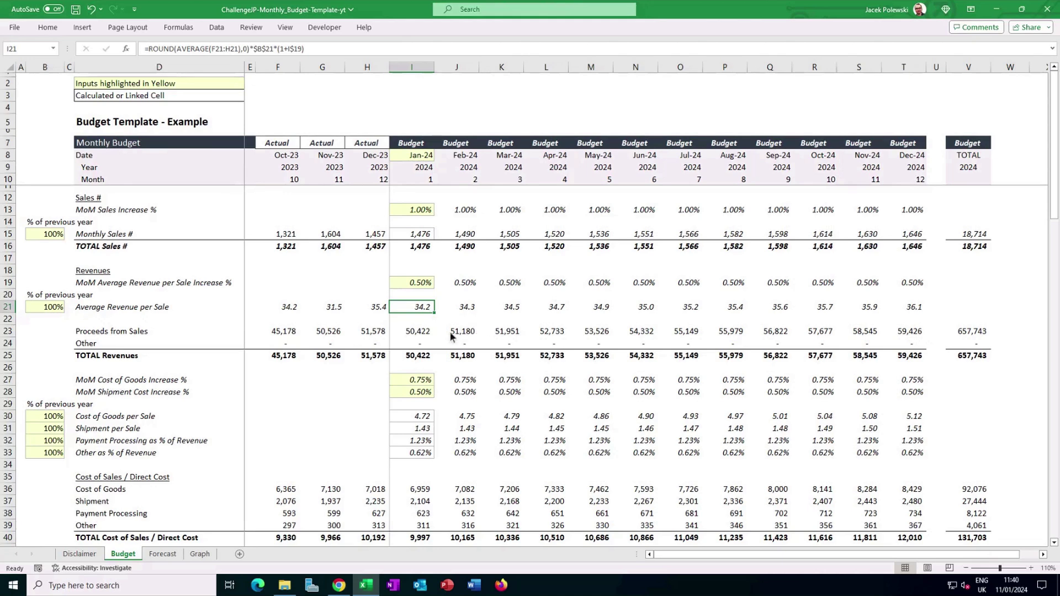
pyautogui.click(415, 332)
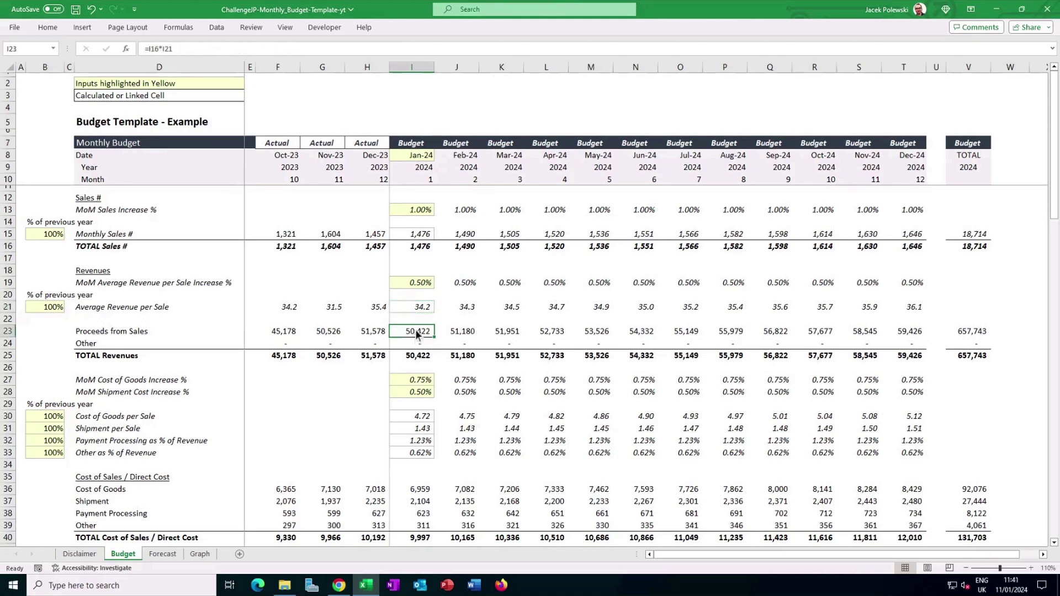
pyautogui.doubleClick(415, 330)
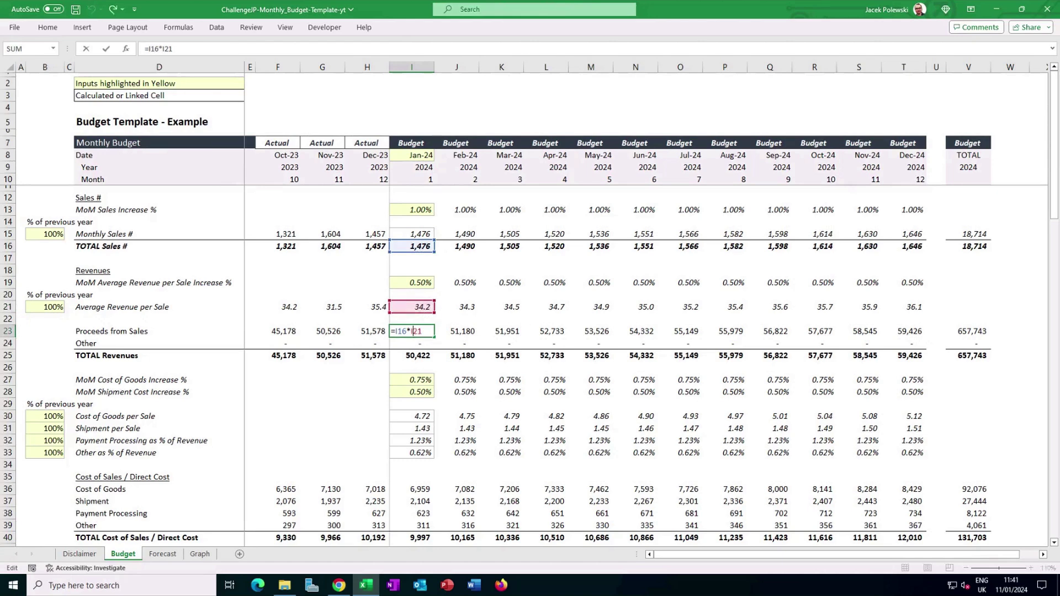
pyautogui.click(102, 345)
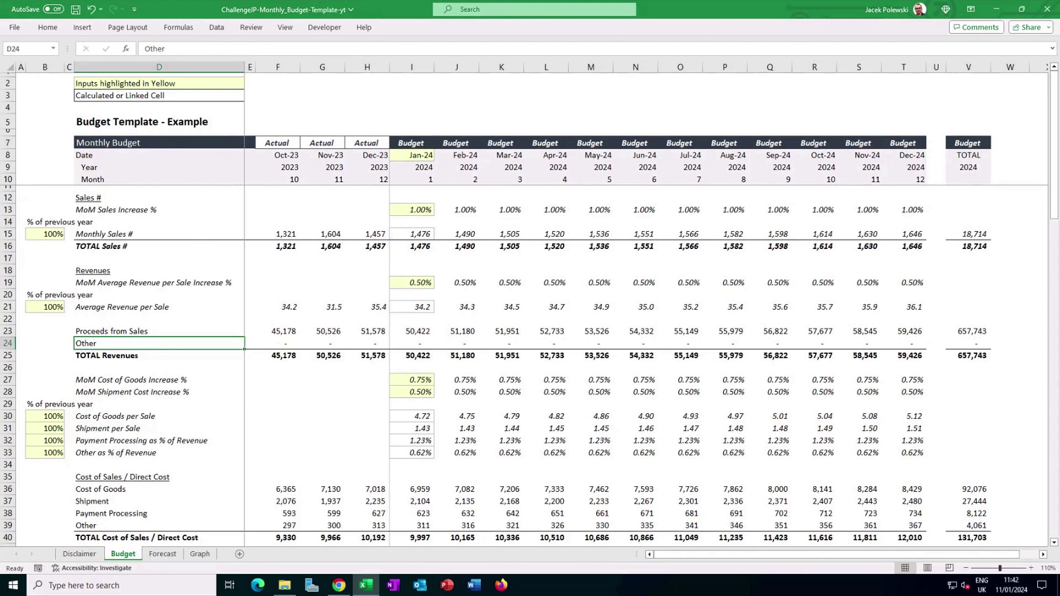
# Step: Examine the Jan-24 Cost of Goods per Sale formula and its % of previous year input
pyautogui.click(417, 419)
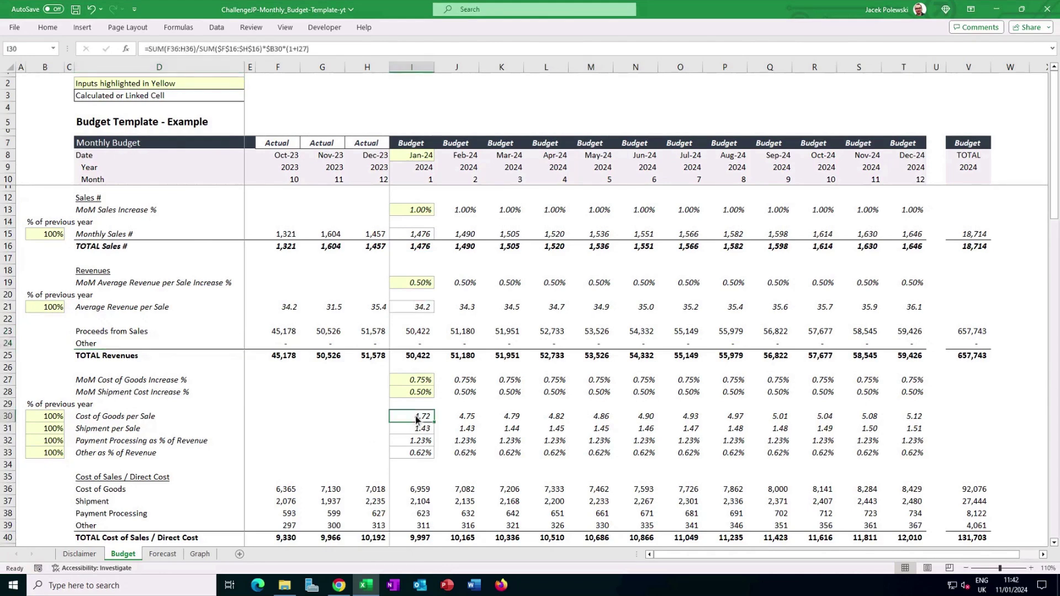
pyautogui.doubleClick(417, 419)
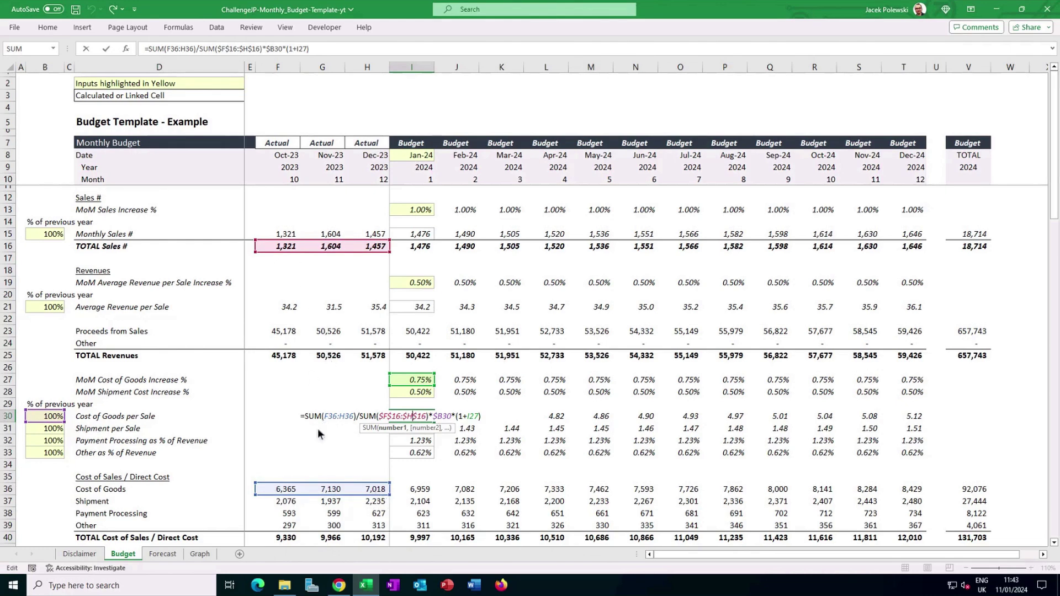
pyautogui.hotkey('ctrl', 'Return')
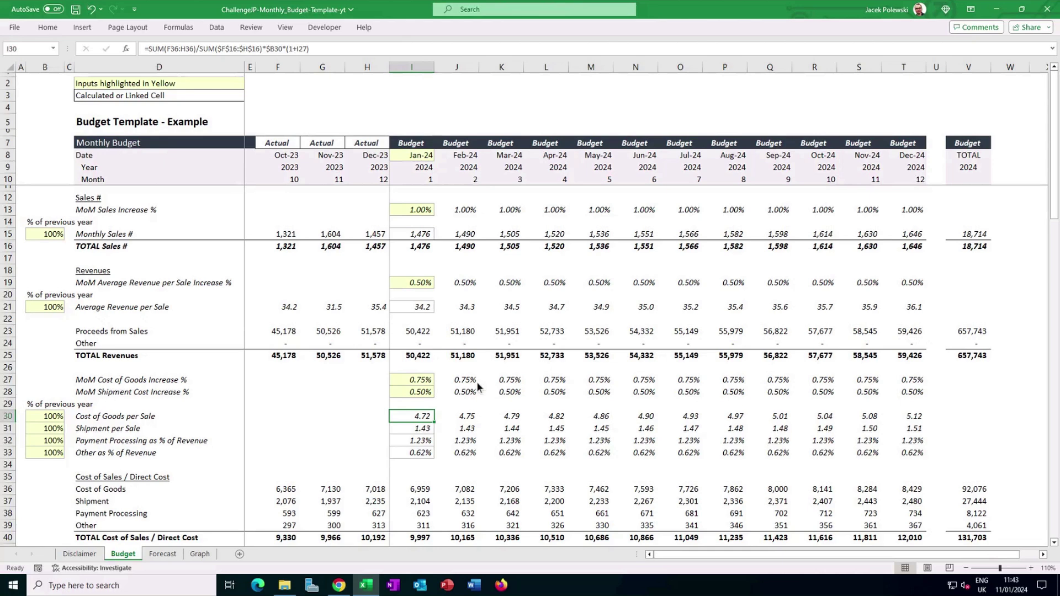
pyautogui.click(55, 420)
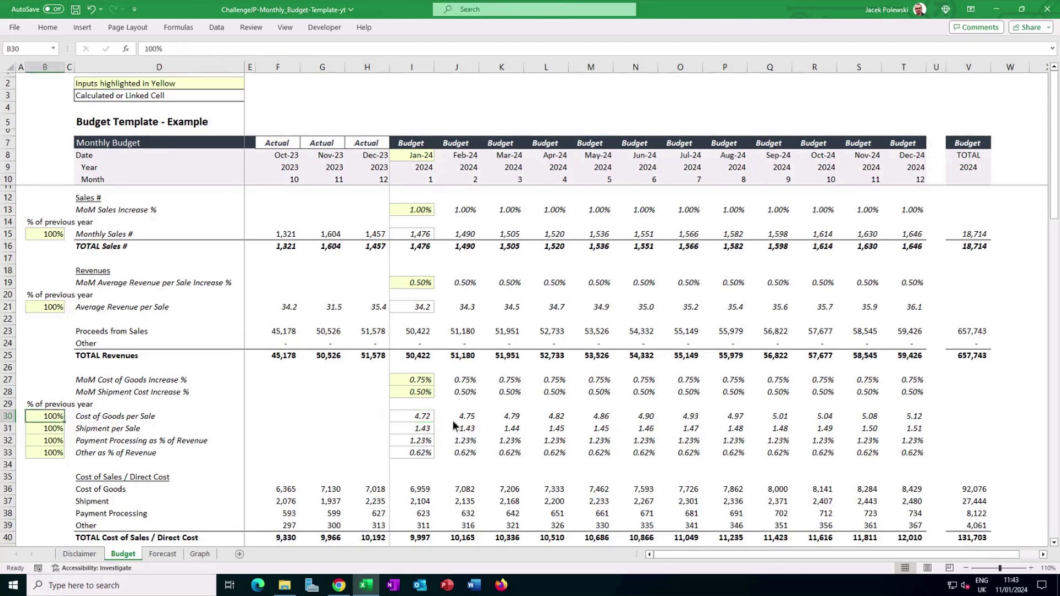
# Step: Examine the Shipment per Sale formulas for Jan-24 and Mar-24 and the cells they reference
pyautogui.click(414, 427)
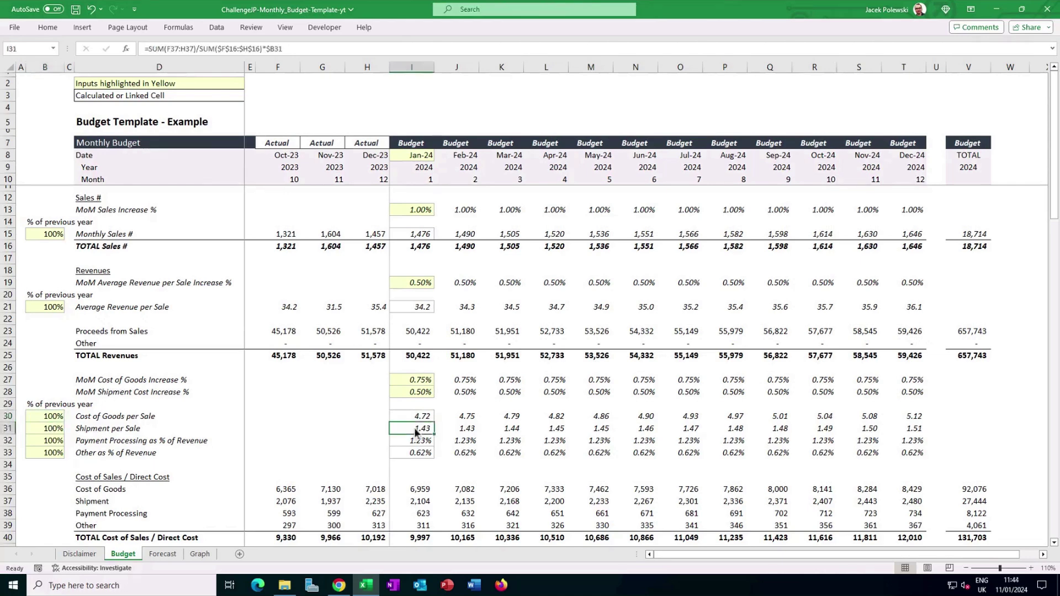
pyautogui.doubleClick(414, 427)
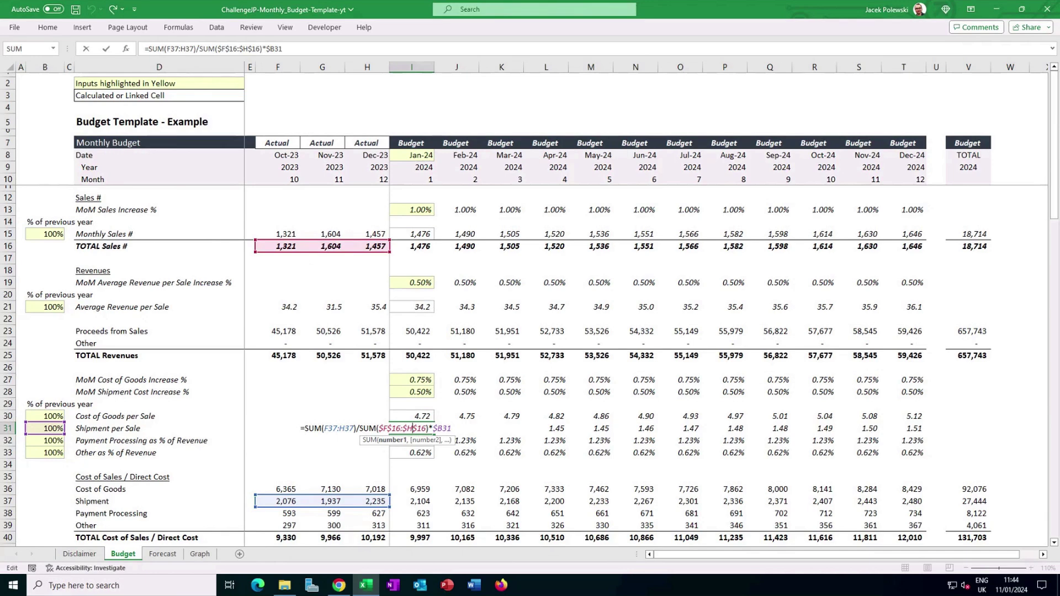
pyautogui.hotkey('ctrl', 'Return')
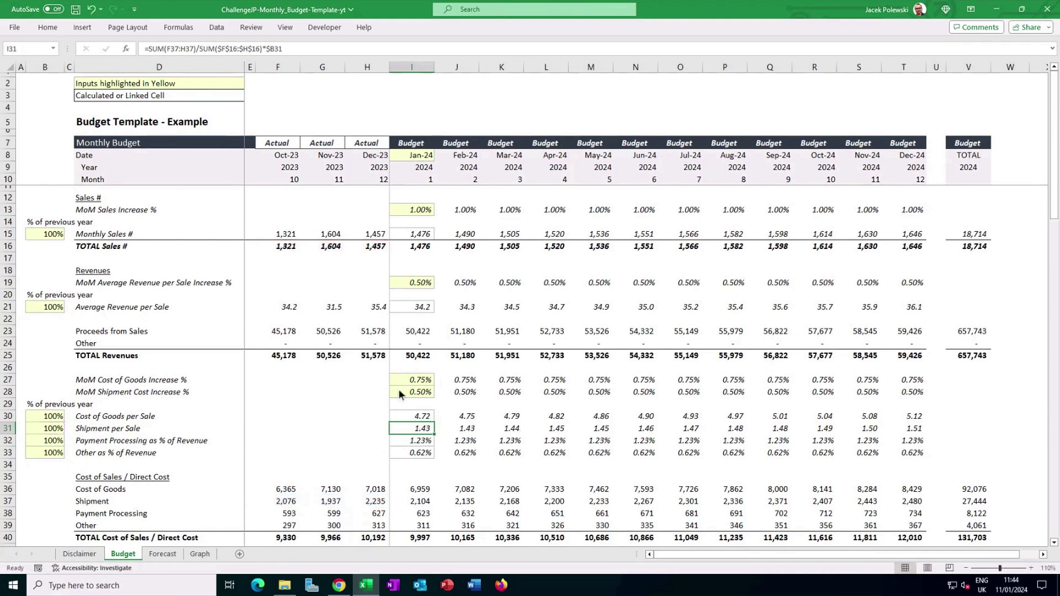
pyautogui.doubleClick(505, 429)
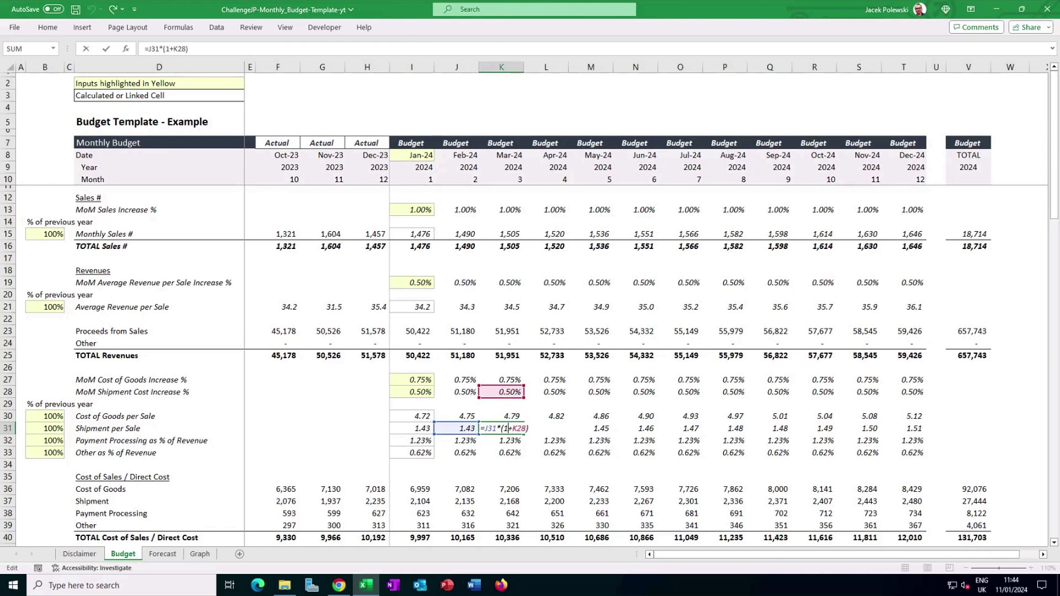
pyautogui.hotkey('ctrl', 'Return')
# Step: Examine the Jan-24 formula for Payment Processing as % of Revenue and the cells it references
pyautogui.click(502, 440)
pyautogui.press('Left')
pyautogui.press('Left')
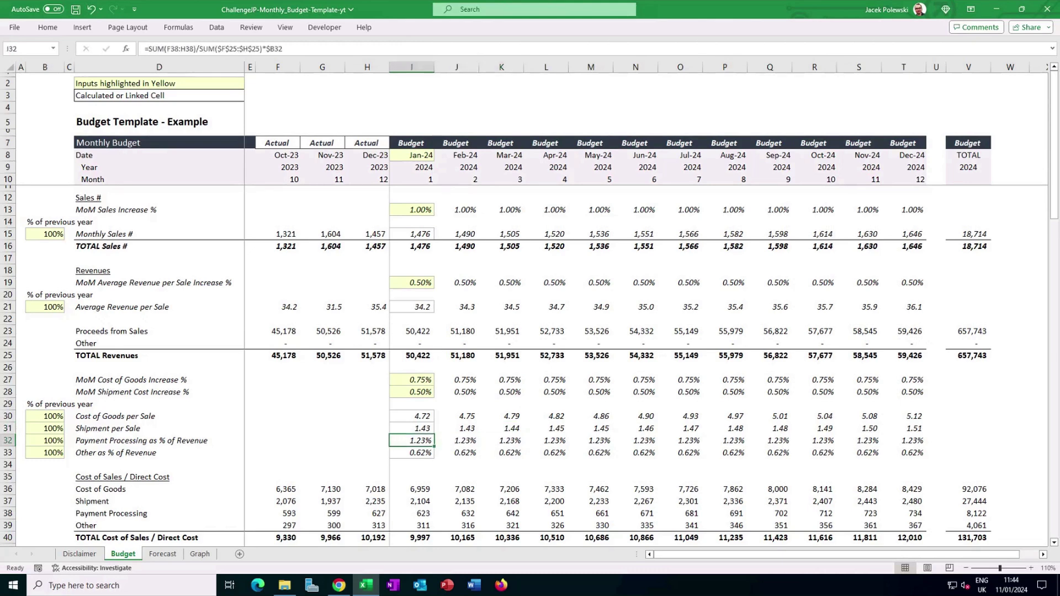
pyautogui.doubleClick(428, 441)
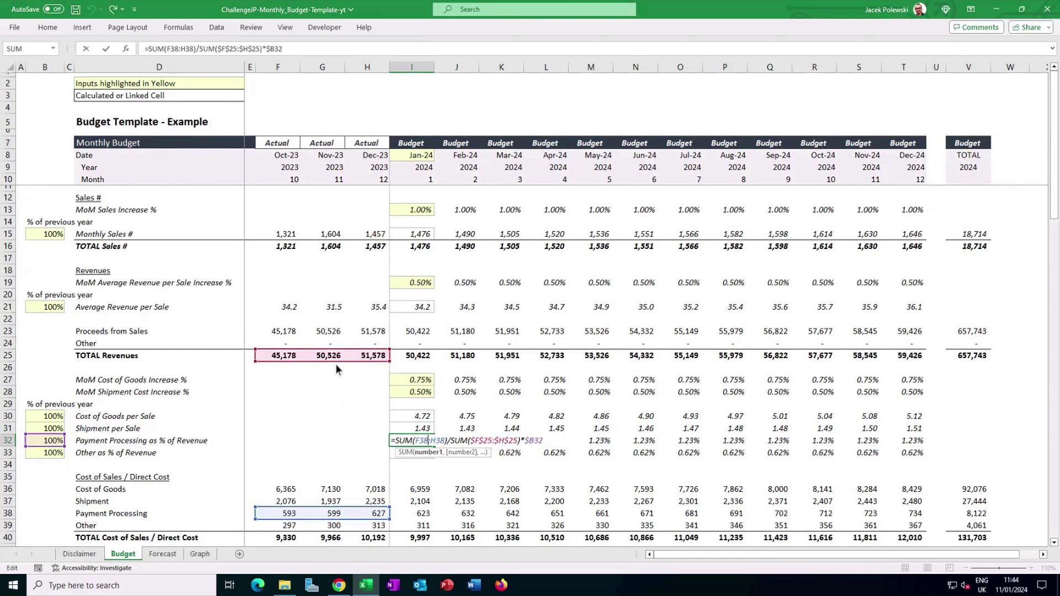
pyautogui.press('Return')
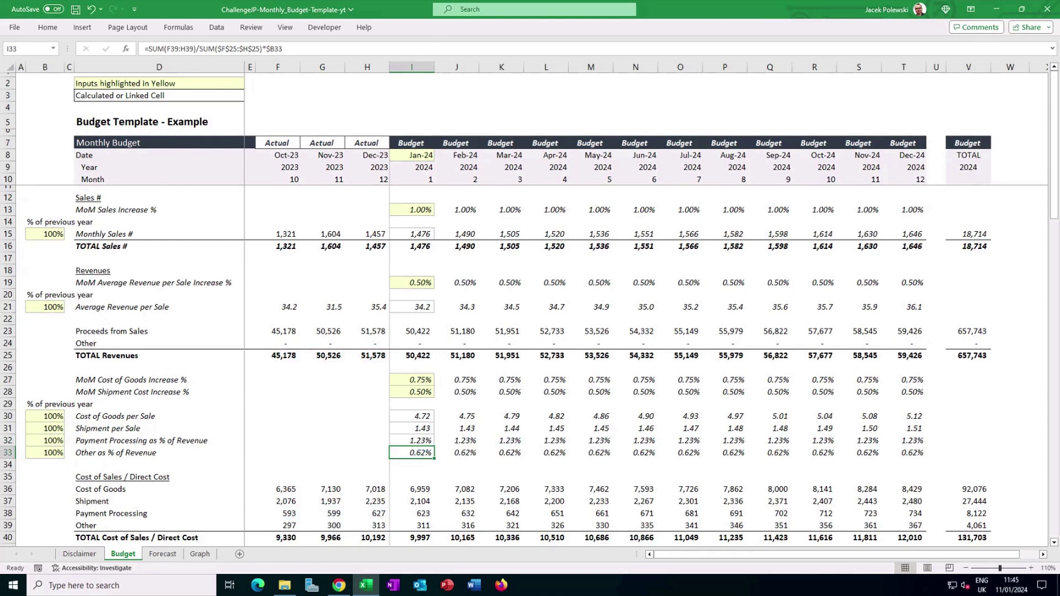
# Step: Examine the Jan-24 Cost of Goods formula under Cost of Sales / Direct Cost and the cells it references
pyautogui.scroll(-5, 416, 453)
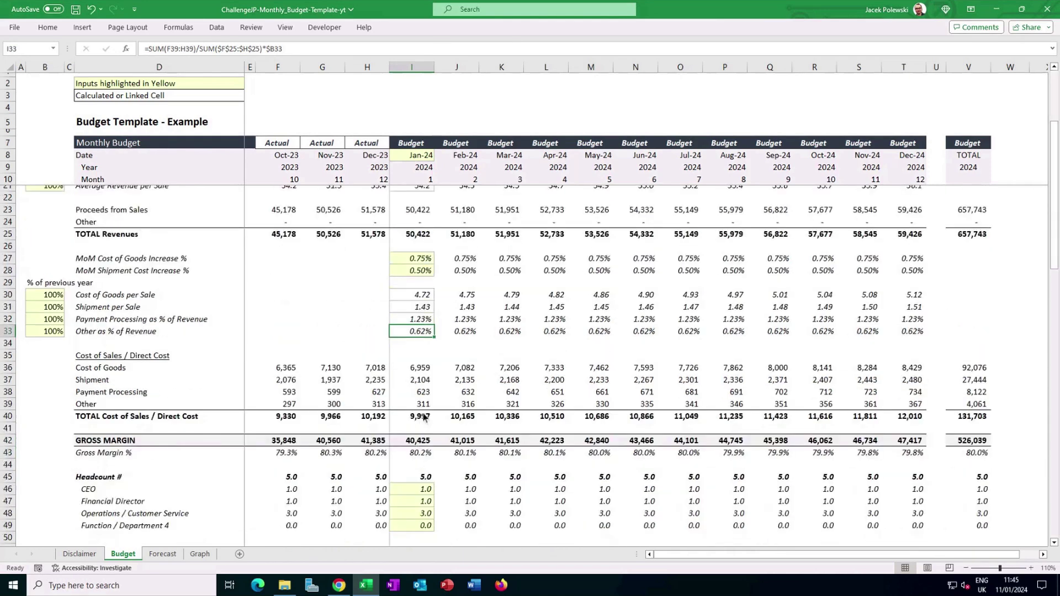
pyautogui.scroll(2, 424, 355)
pyautogui.click(422, 371)
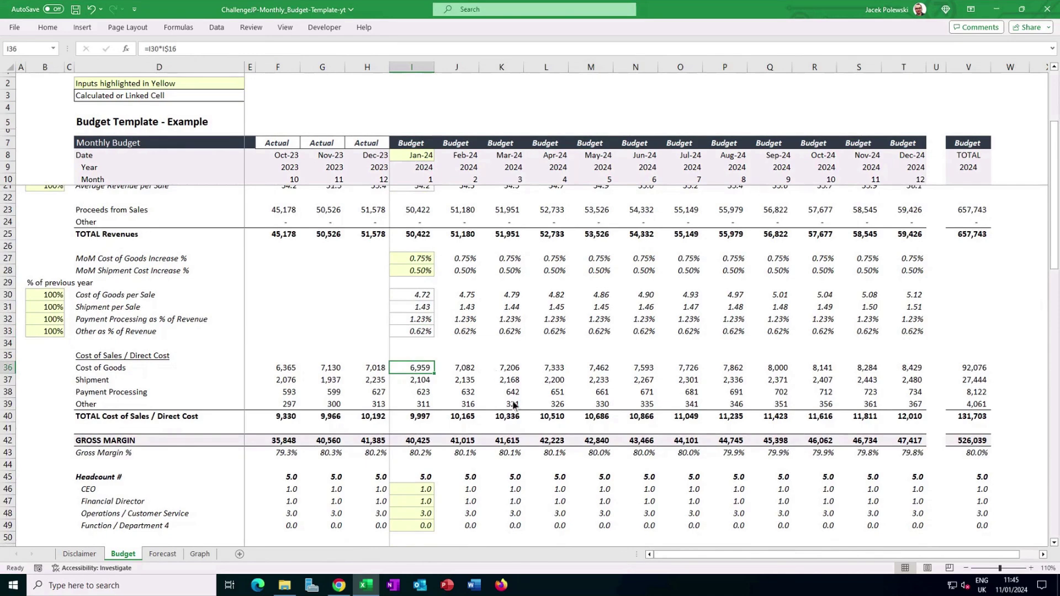
pyautogui.scroll(1, 513, 406)
pyautogui.scroll(2, 514, 406)
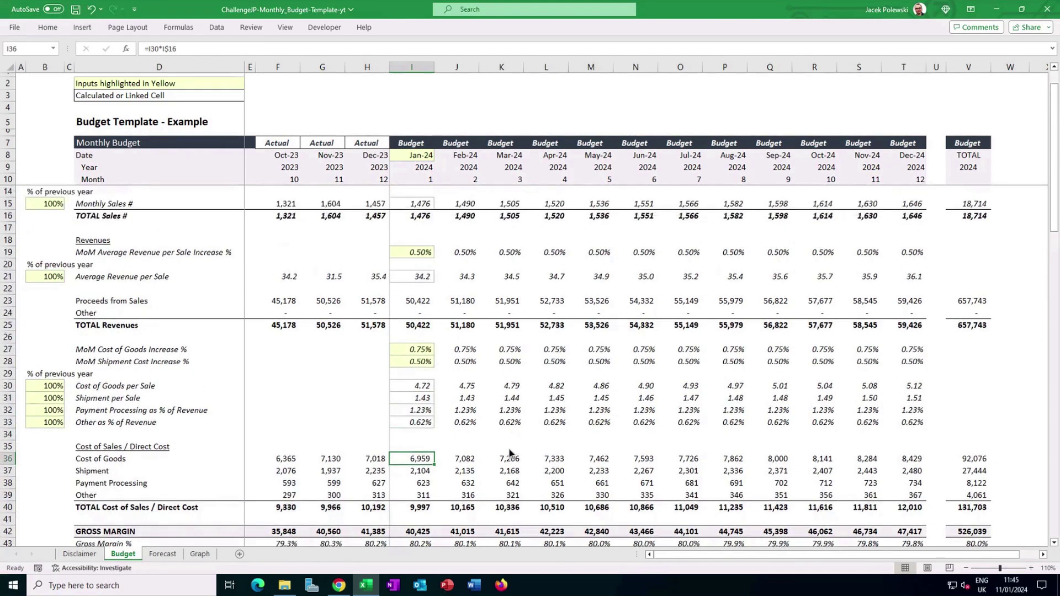
pyautogui.doubleClick(424, 462)
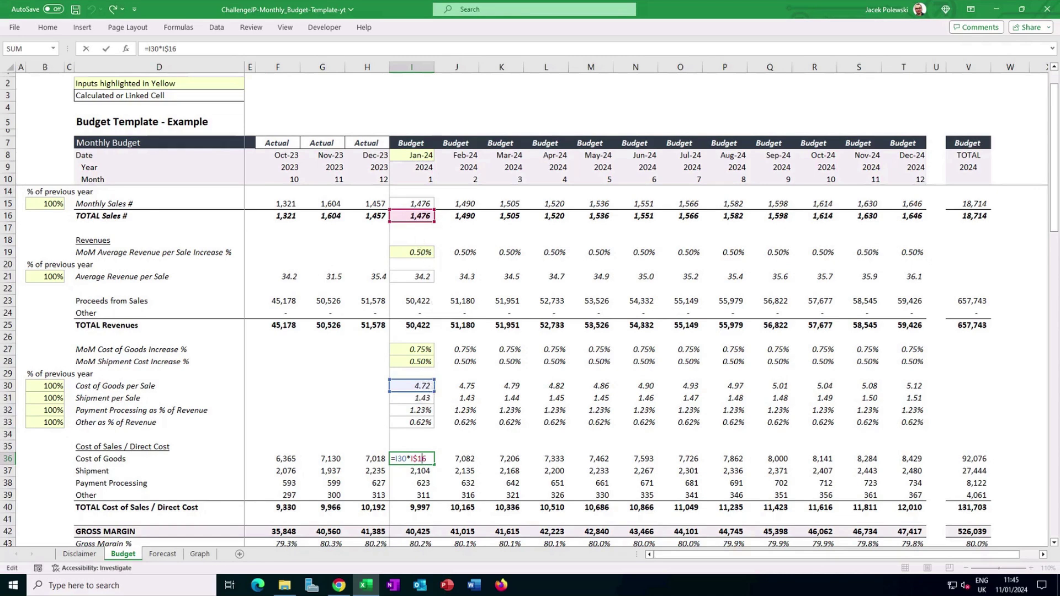
pyautogui.hotkey('ctrl', 'Return')
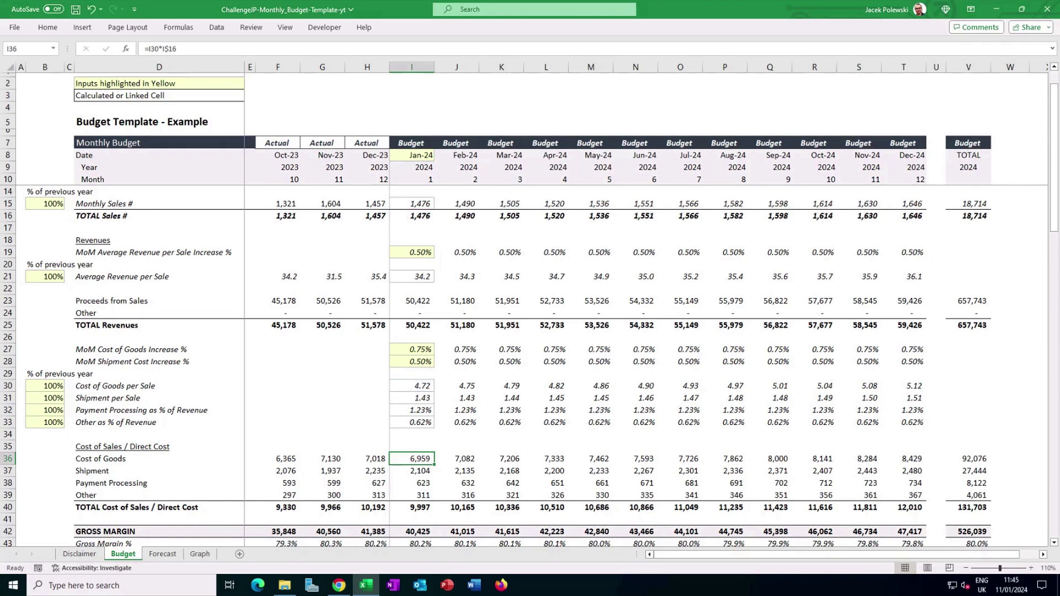
# Step: Examine the Mar-24 formulas for Cost of Goods, Shipment and Payment Processing and the cells they reference
pyautogui.click(501, 459)
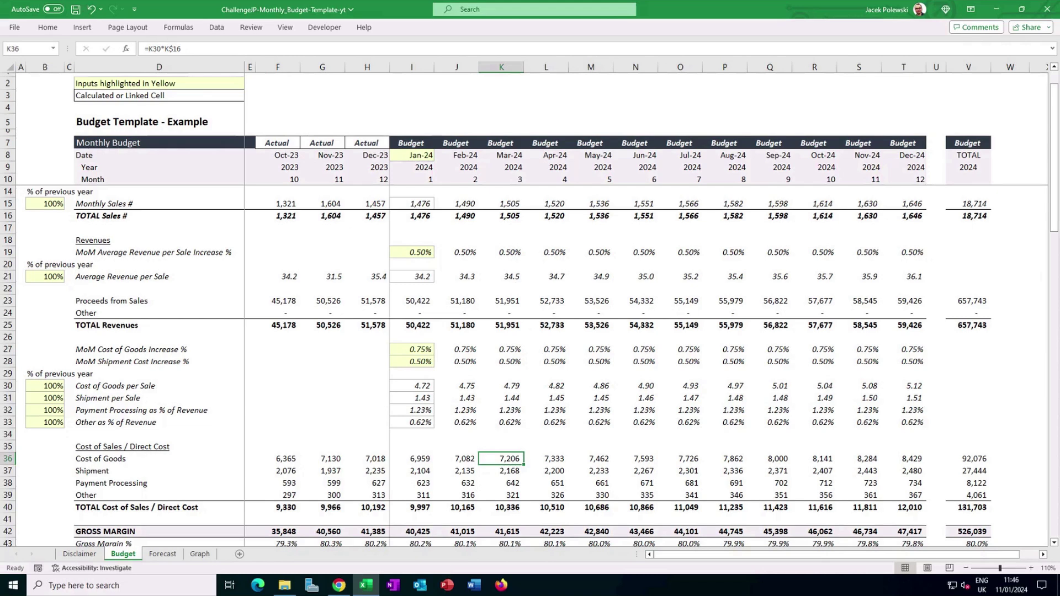
pyautogui.click(512, 473)
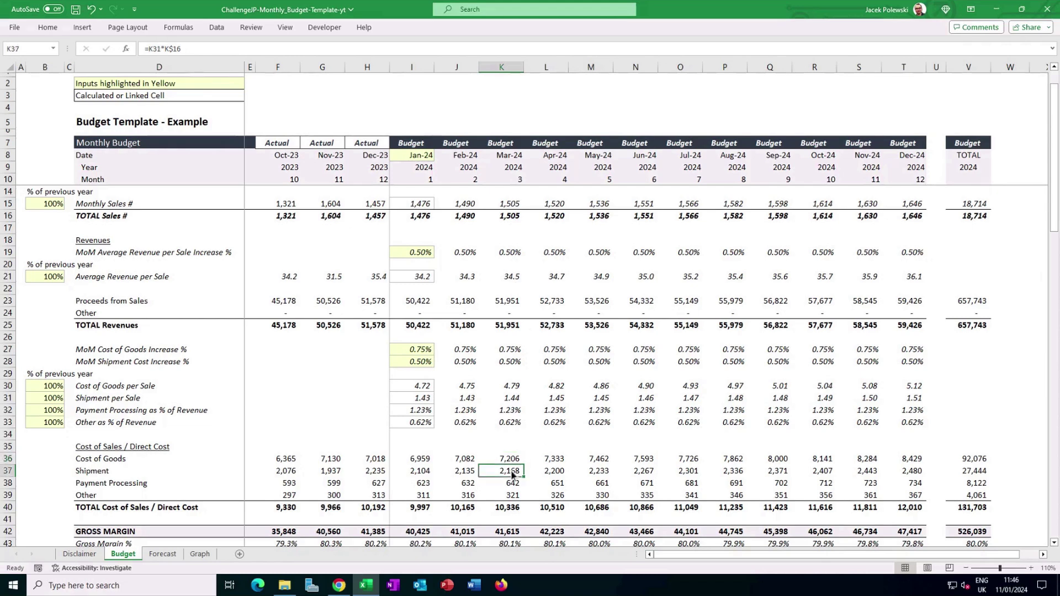
pyautogui.doubleClick(512, 473)
pyautogui.press('Down')
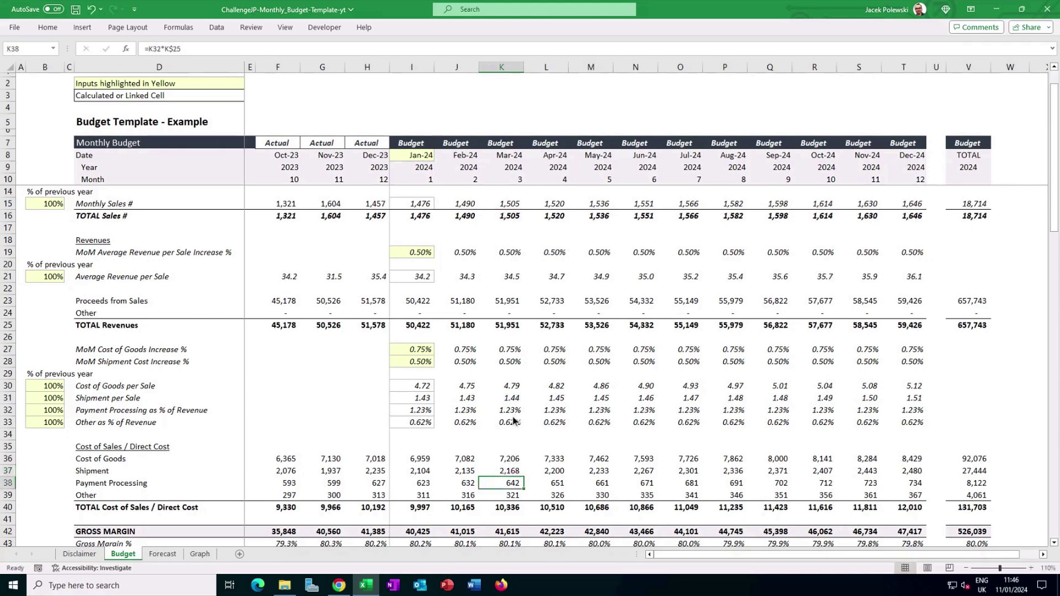
pyautogui.doubleClick(504, 484)
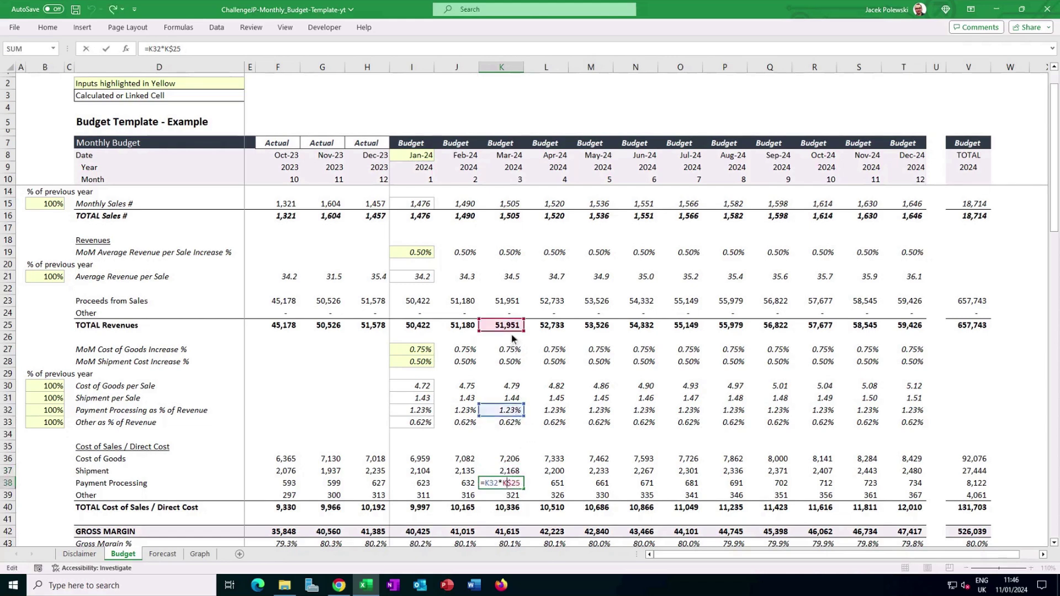
pyautogui.press('Return')
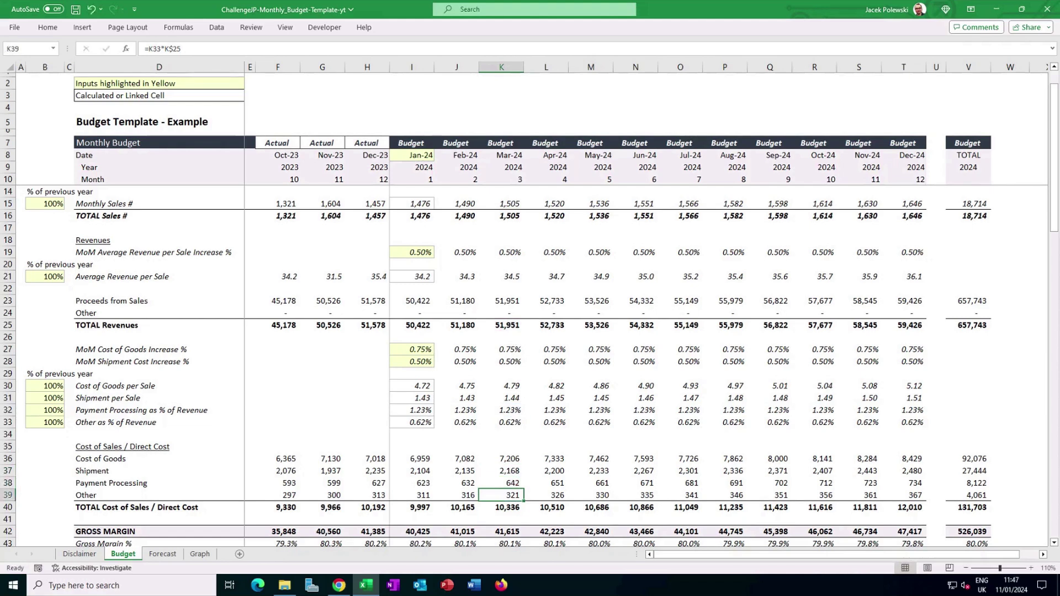
# Step: Examine the Mar-24 formulas for TOTAL Cost of Sales / Direct Cost and GROSS MARGIN
pyautogui.scroll(-3, 518, 390)
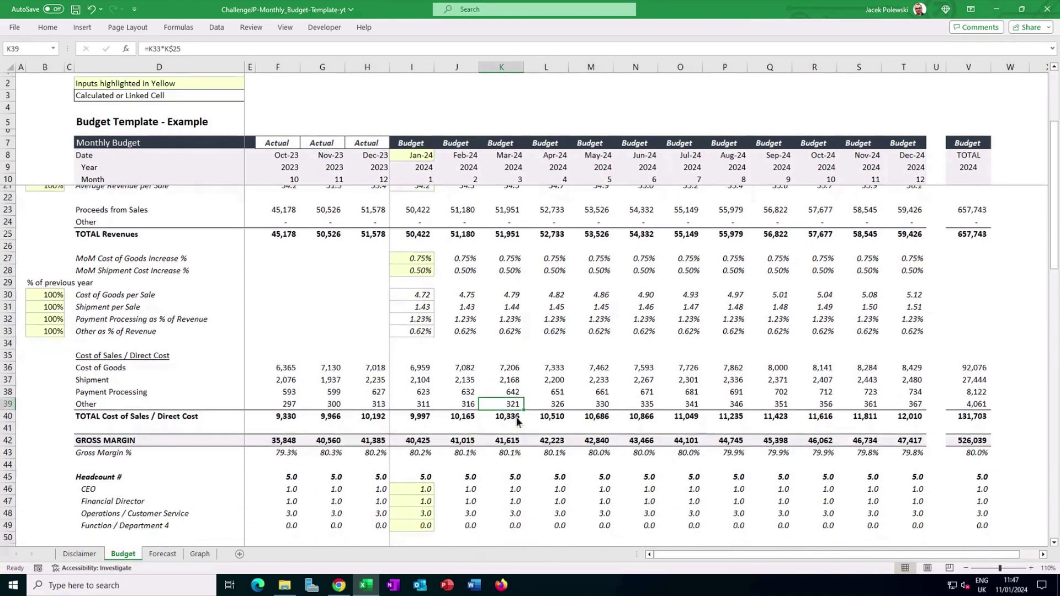
pyautogui.scroll(-2, 517, 390)
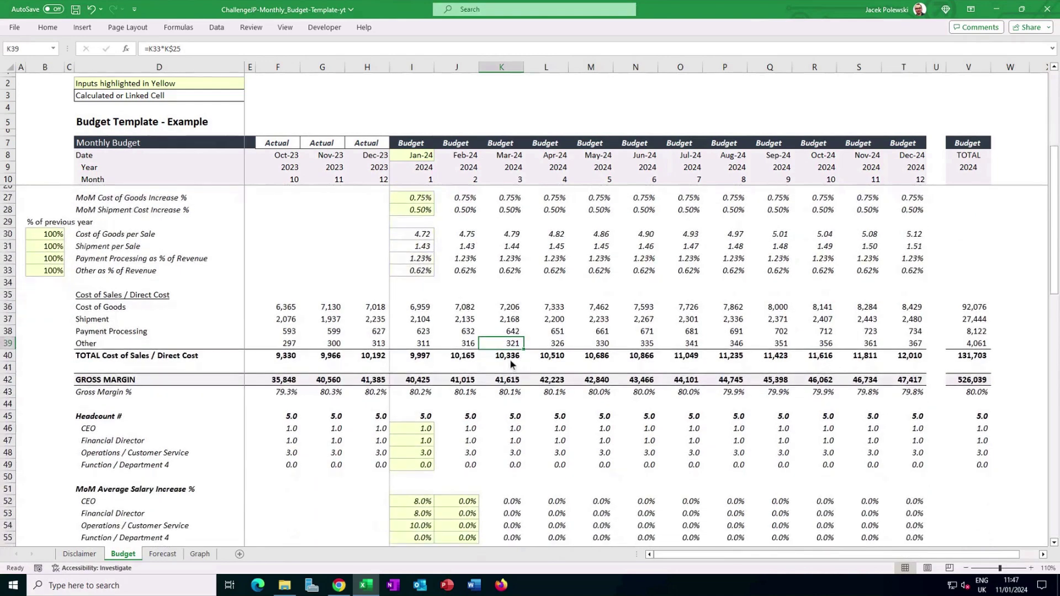
pyautogui.click(509, 358)
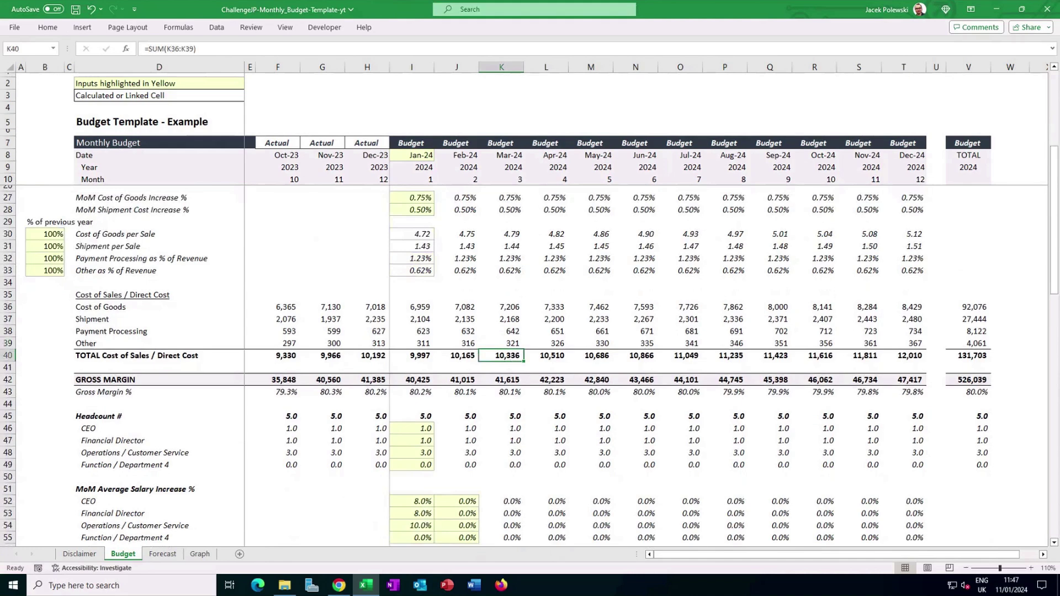
pyautogui.click(513, 381)
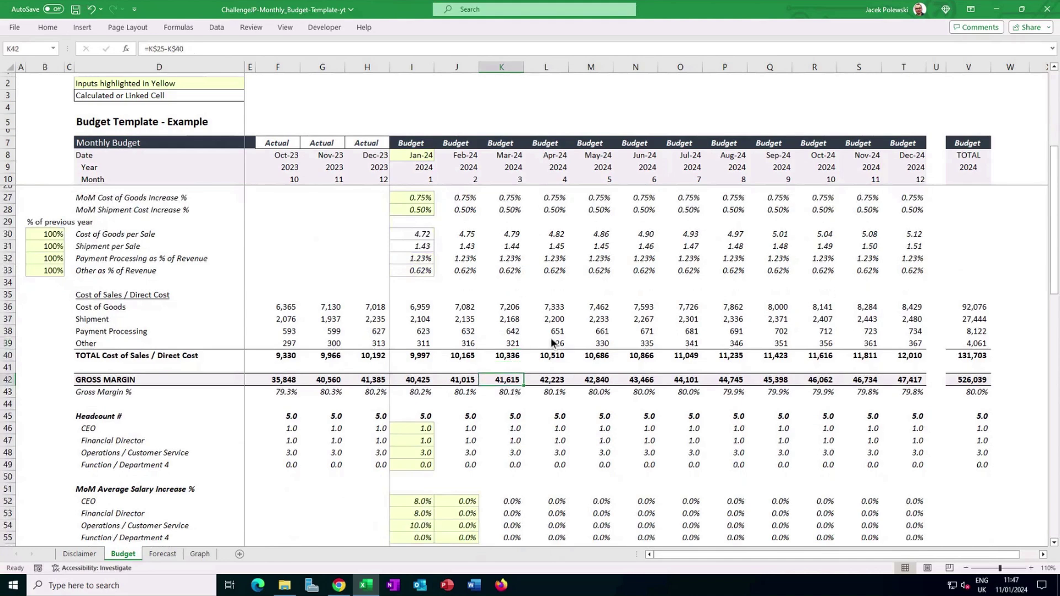
# Step: Review the Jan-24 Headcount # total and the headcount input for each of the four functions
pyautogui.scroll(-2, 551, 341)
pyautogui.scroll(-2, 551, 341)
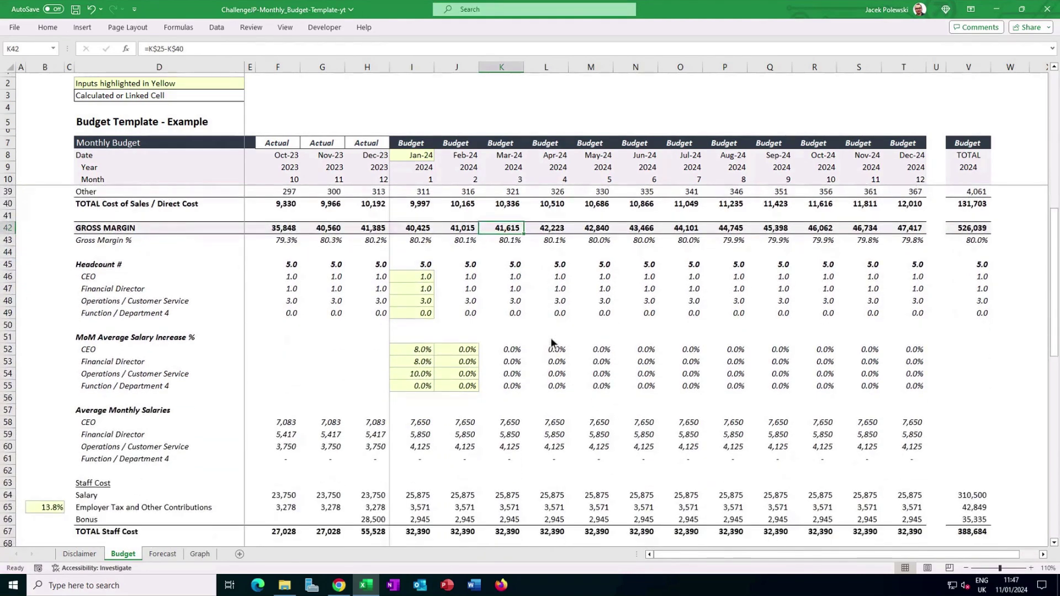
pyautogui.scroll(-1, 552, 343)
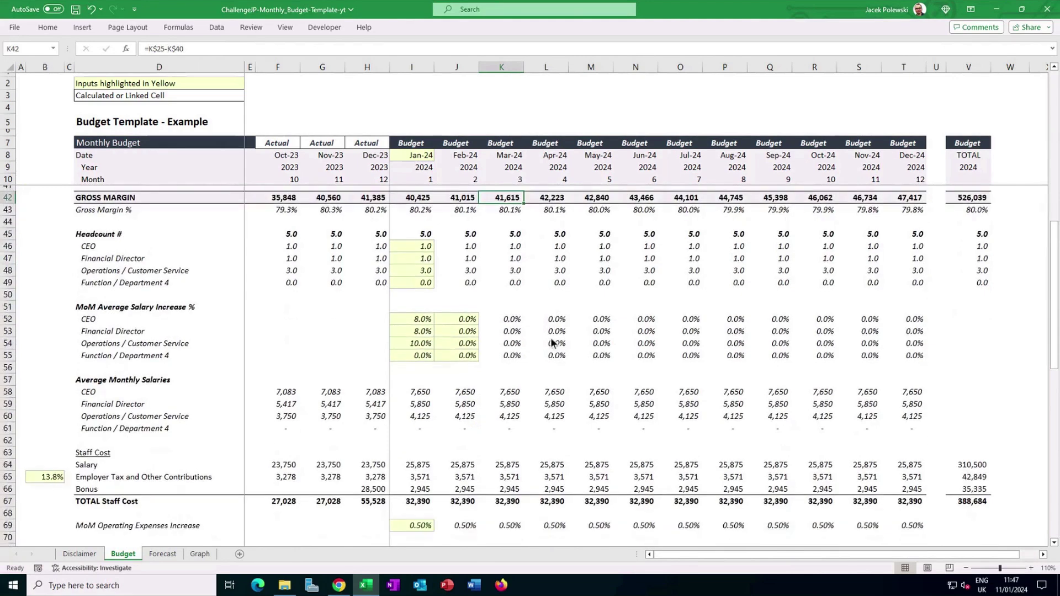
pyautogui.click(415, 233)
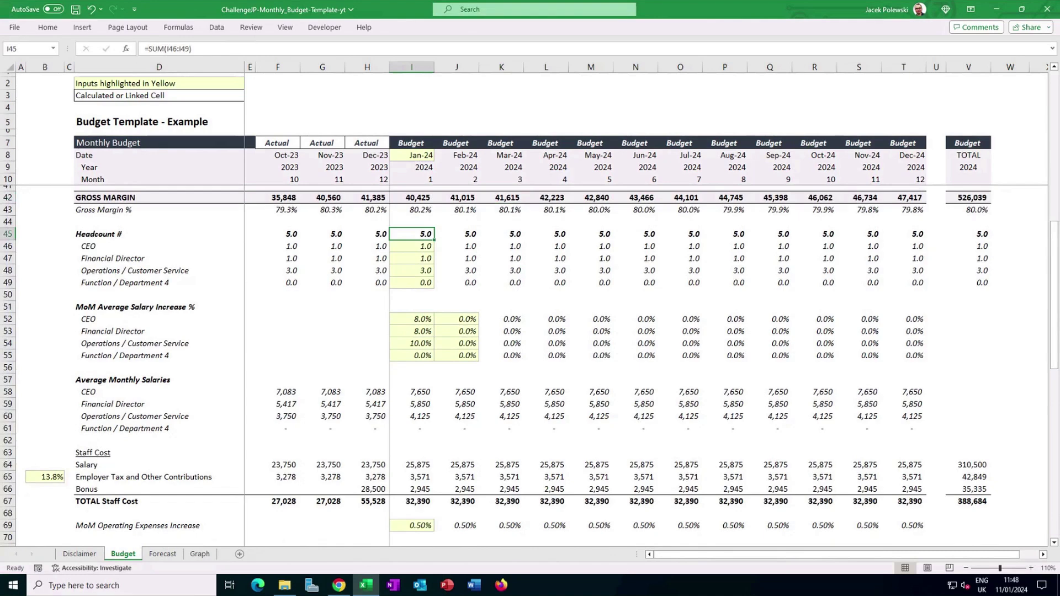
pyautogui.click(430, 249)
pyautogui.click(432, 258)
pyautogui.click(431, 270)
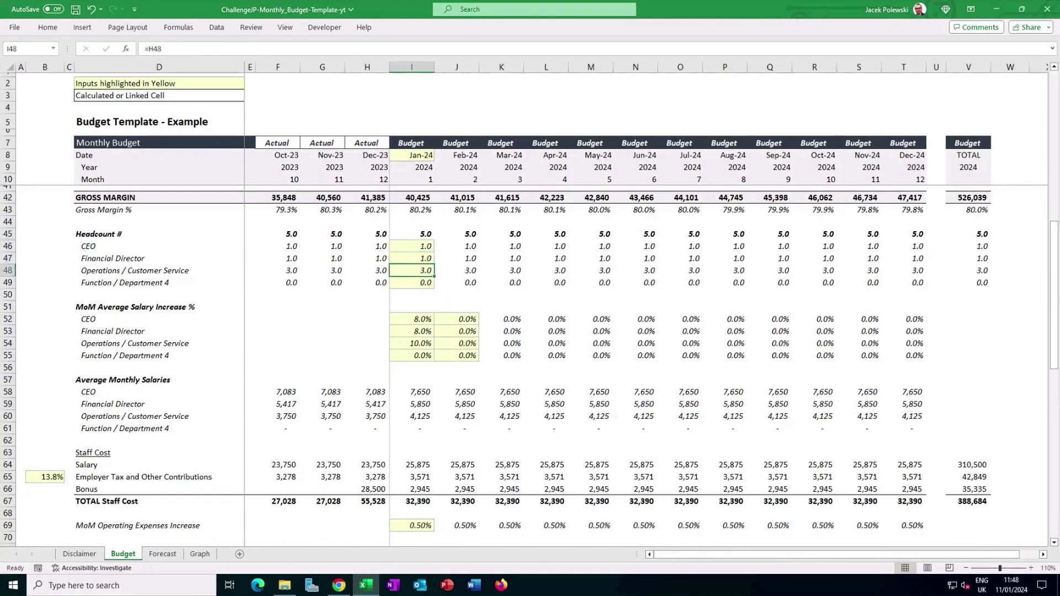
pyautogui.click(426, 282)
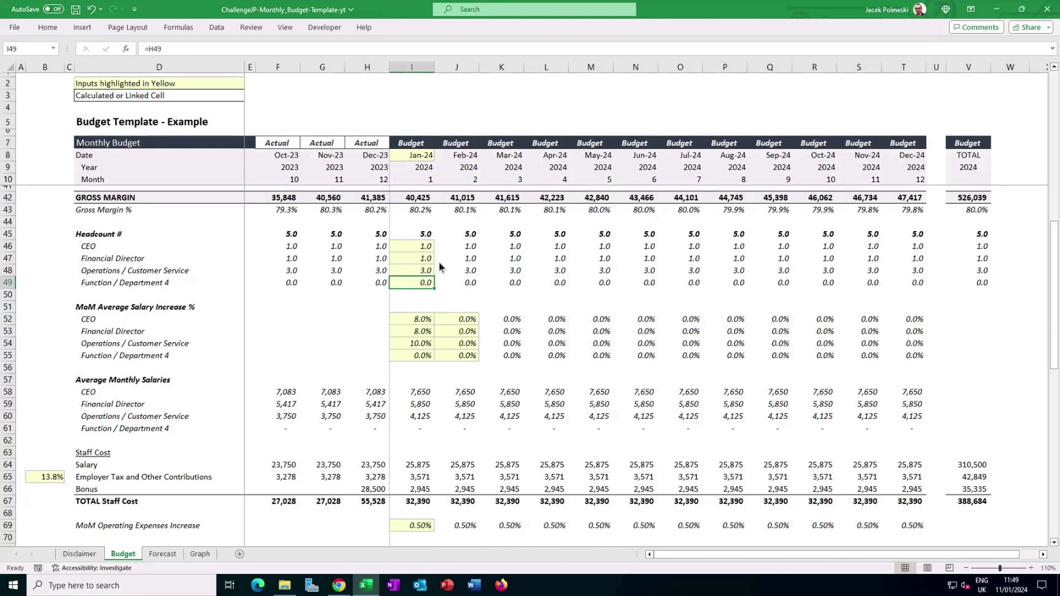
# Step: Set the May-24 headcount for Operations / Customer Service to 5
pyautogui.click(425, 272)
pyautogui.click(604, 272)
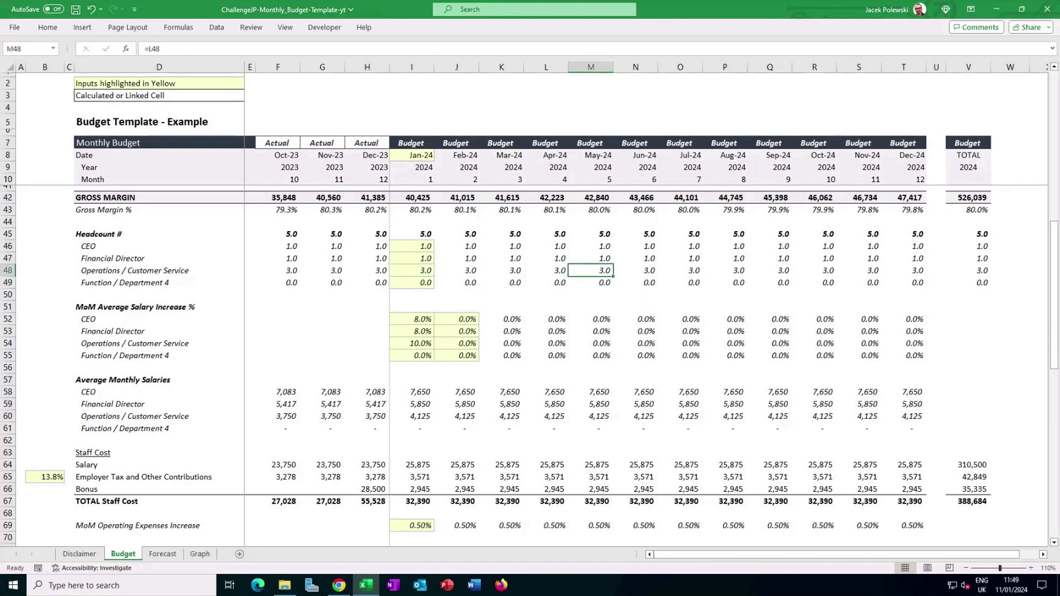
pyautogui.write('5')
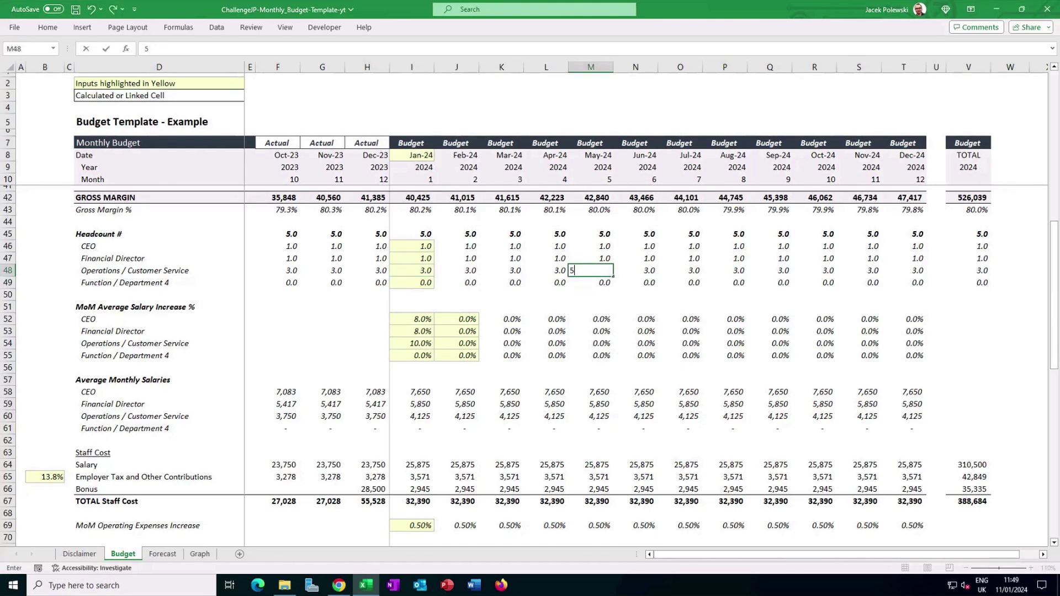
pyautogui.press('Return')
pyautogui.press('Up')
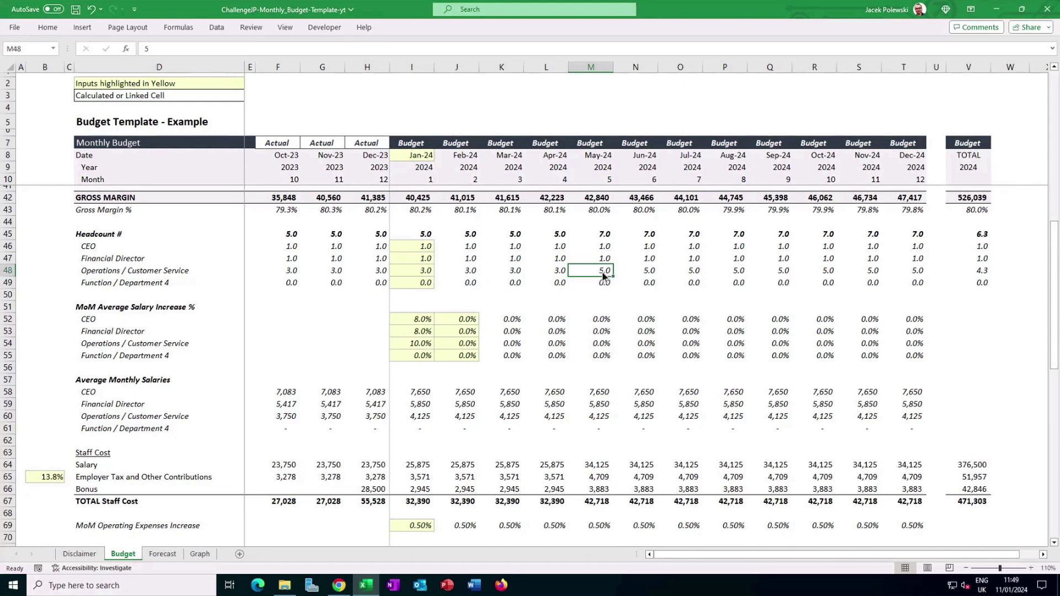
# Step: Copy the yellow input formatting from the Jan-24 Operations / Customer Service headcount to its May-24 cell
pyautogui.click(415, 272)
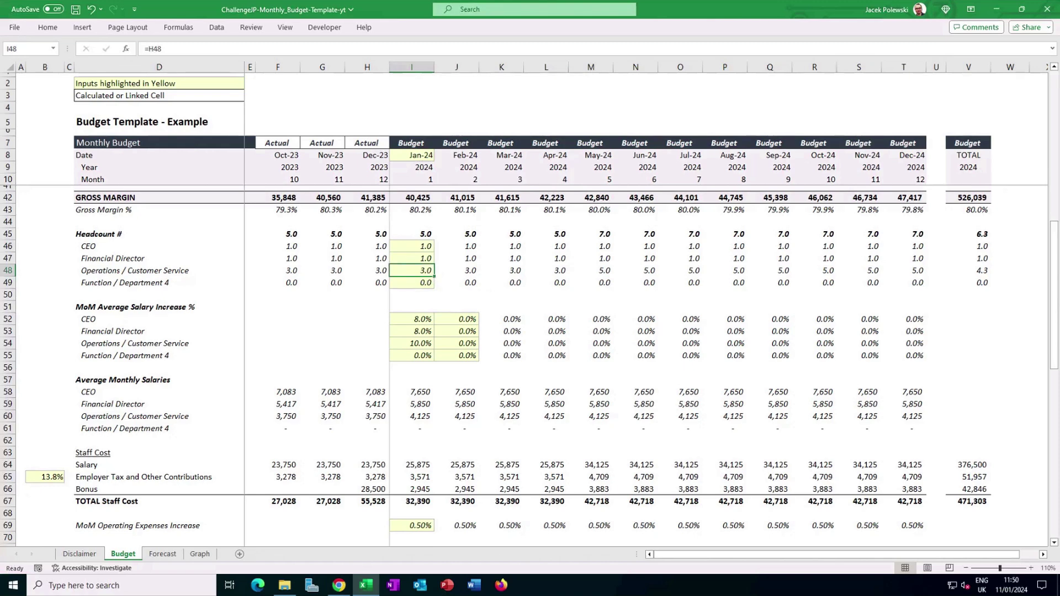
pyautogui.click(49, 29)
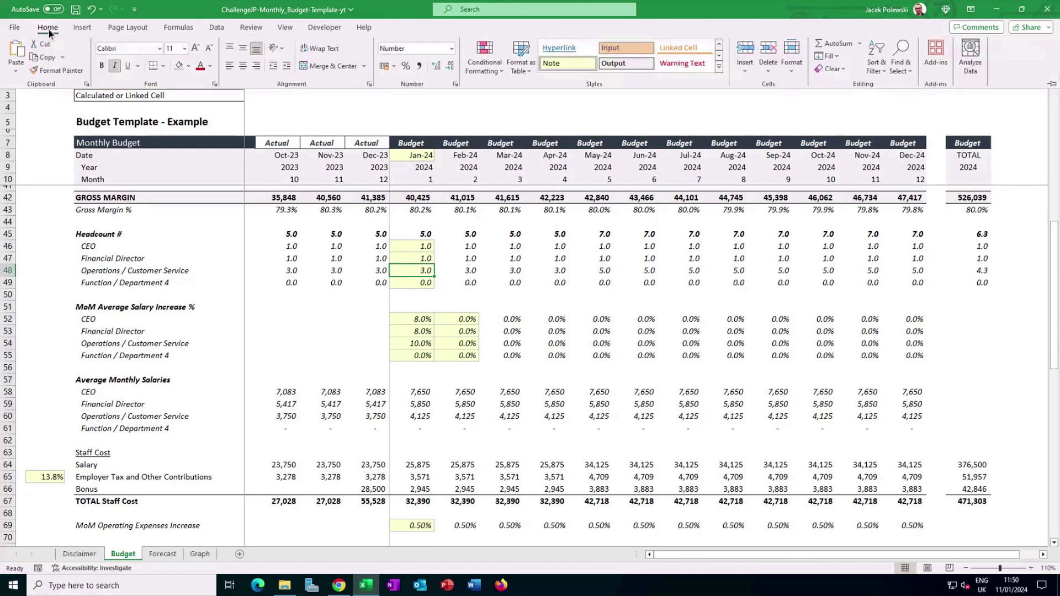
pyautogui.click(62, 70)
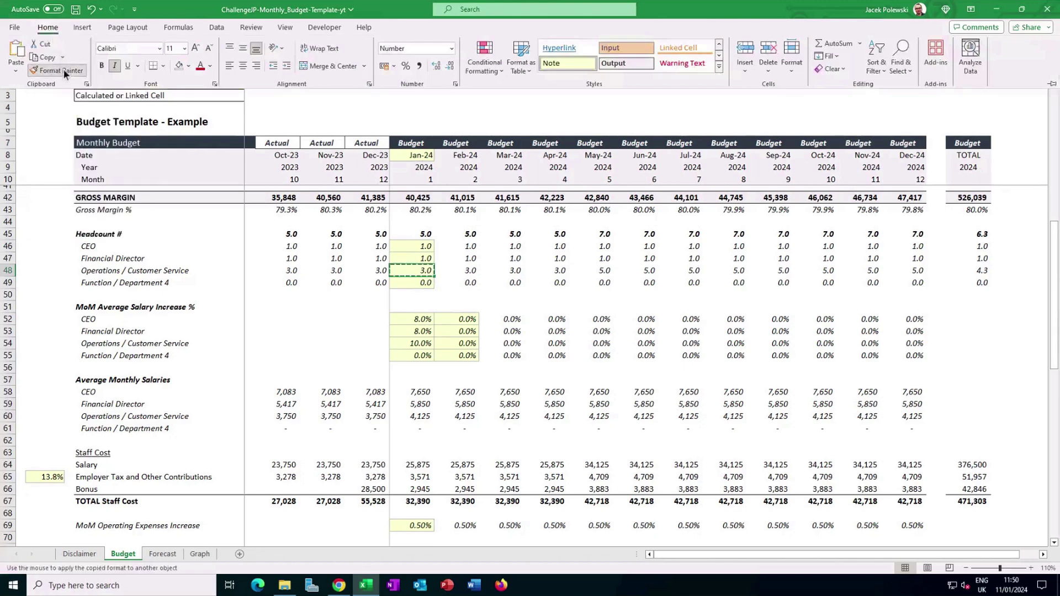
pyautogui.click(607, 268)
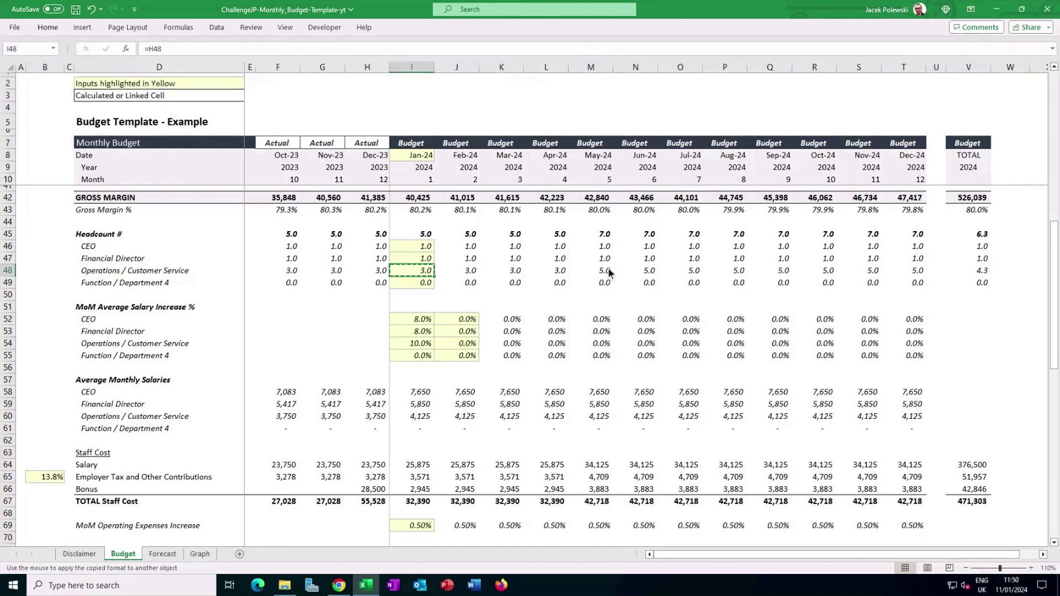
pyautogui.click(608, 268)
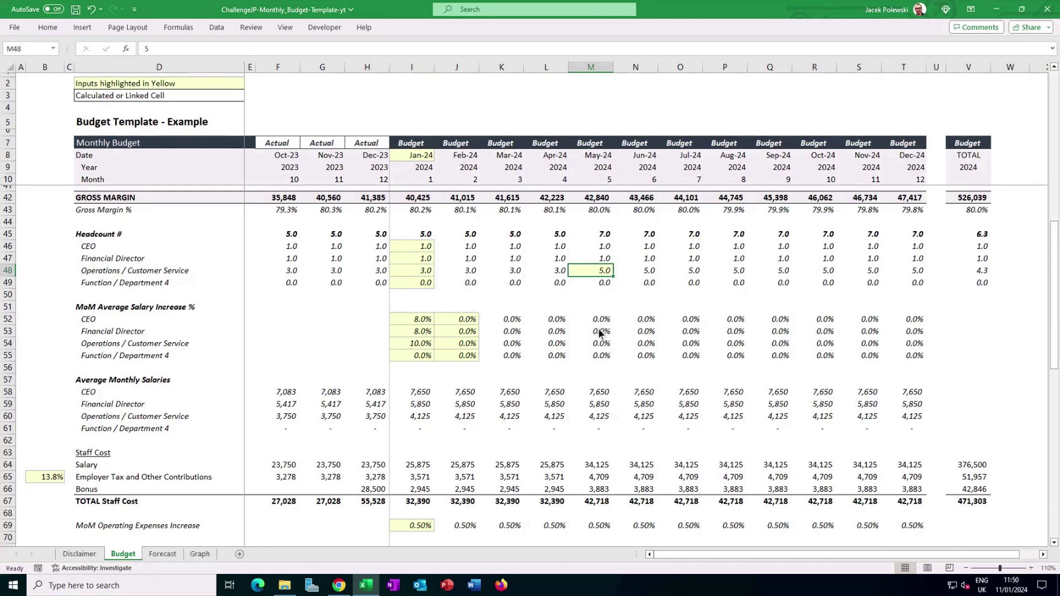
# Step: Examine the Jan-24 CEO salary increase input and the Average Monthly Salaries formulas for CEO and Financial Director
pyautogui.click(415, 325)
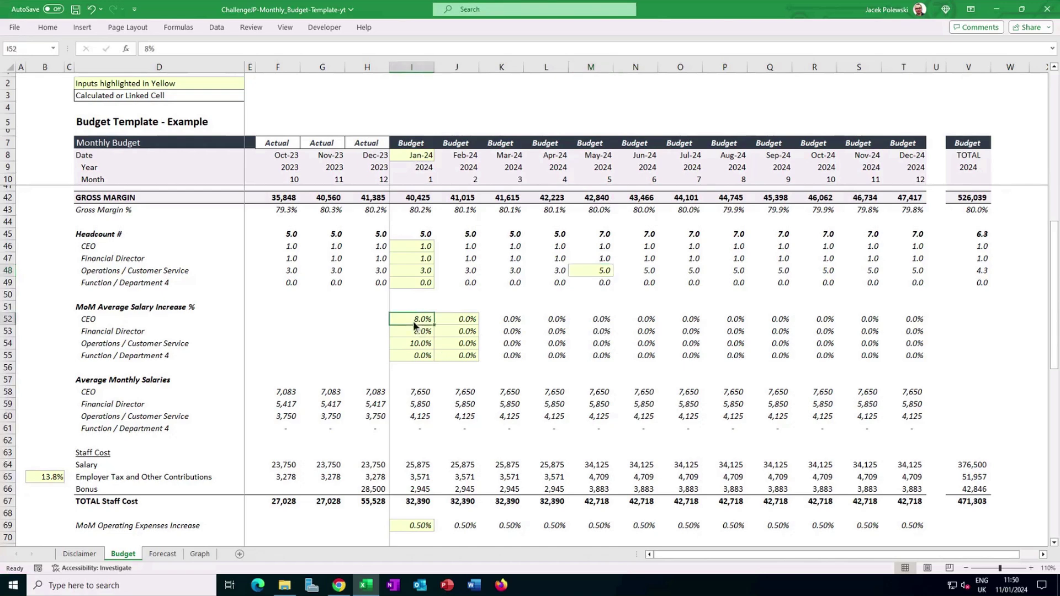
pyautogui.scroll(-2, 423, 318)
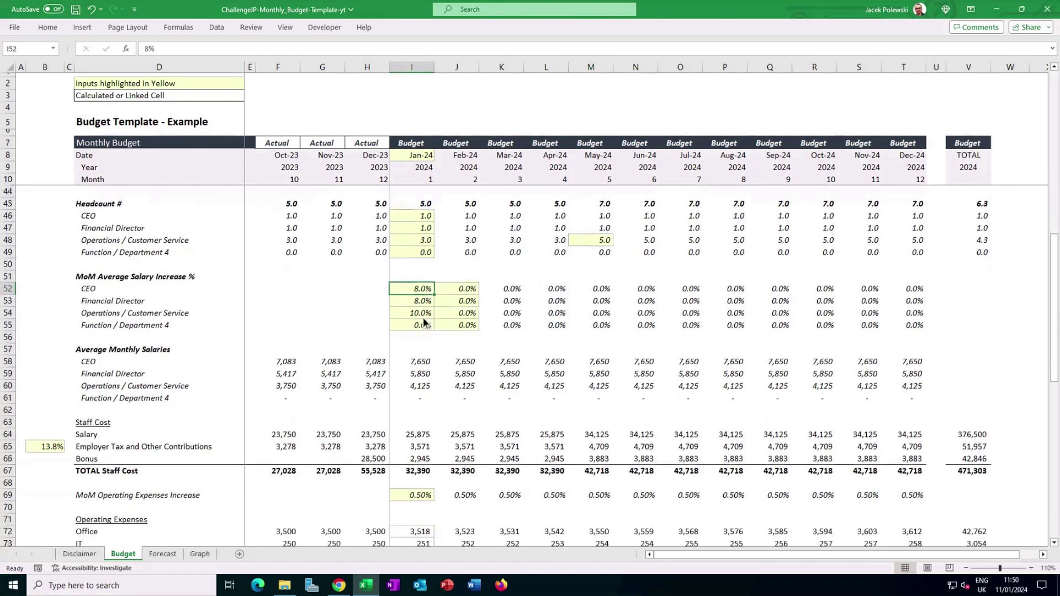
pyautogui.scroll(2, 423, 321)
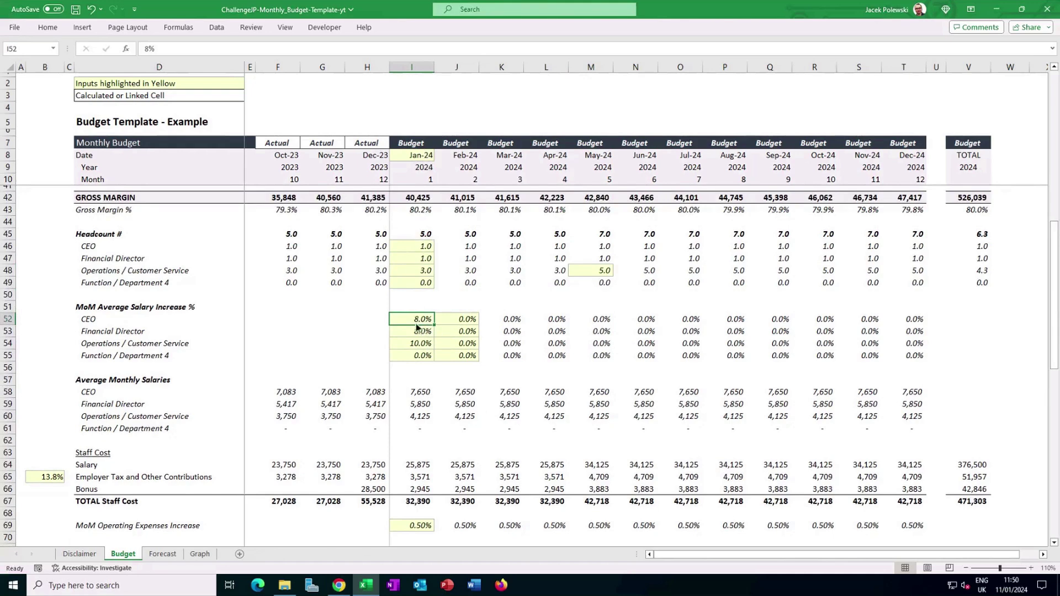
pyautogui.click(419, 394)
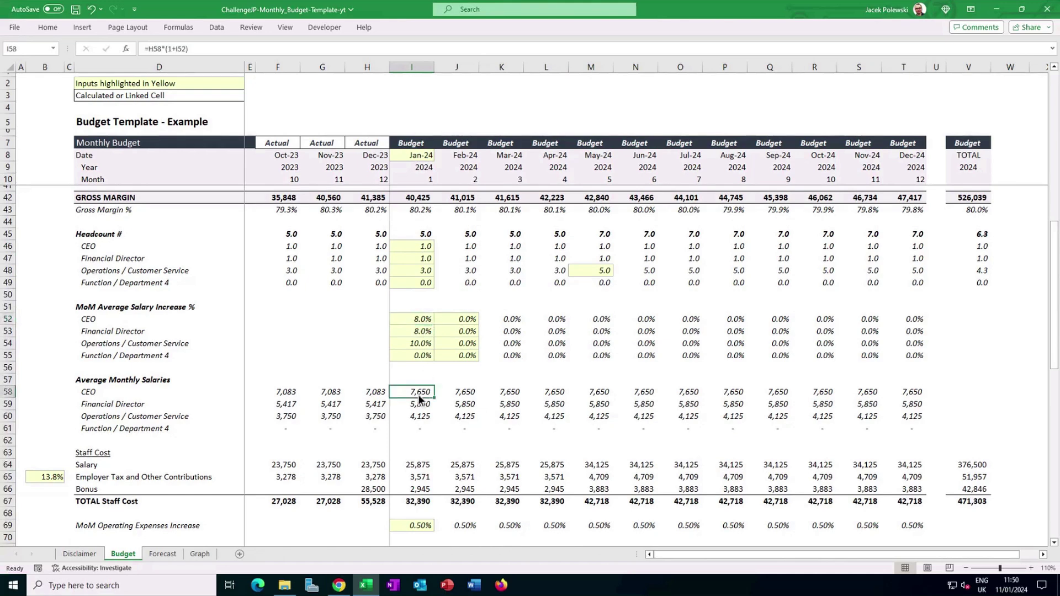
pyautogui.doubleClick(419, 396)
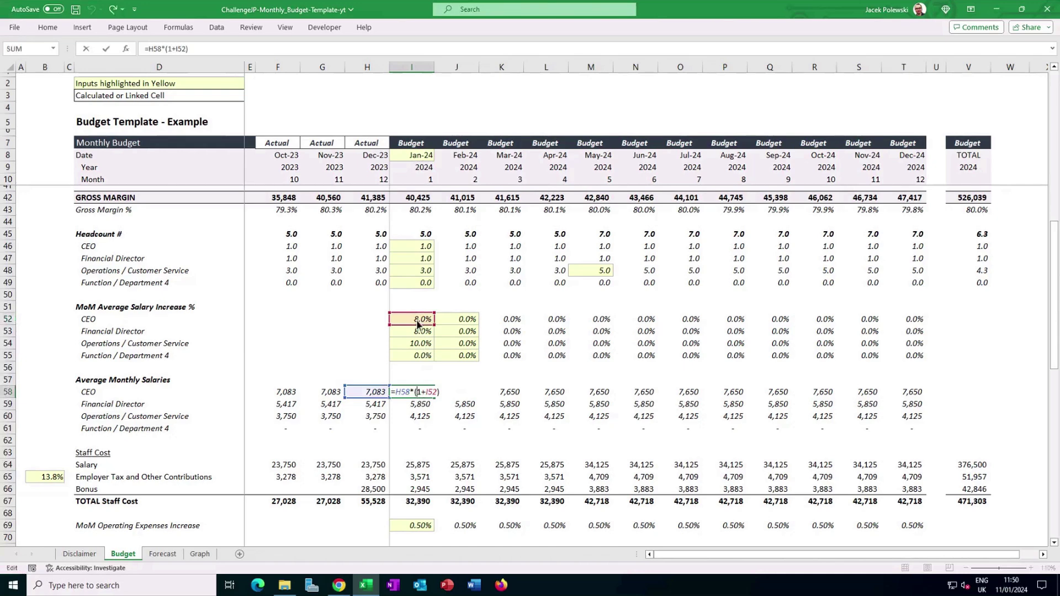
pyautogui.press('Escape')
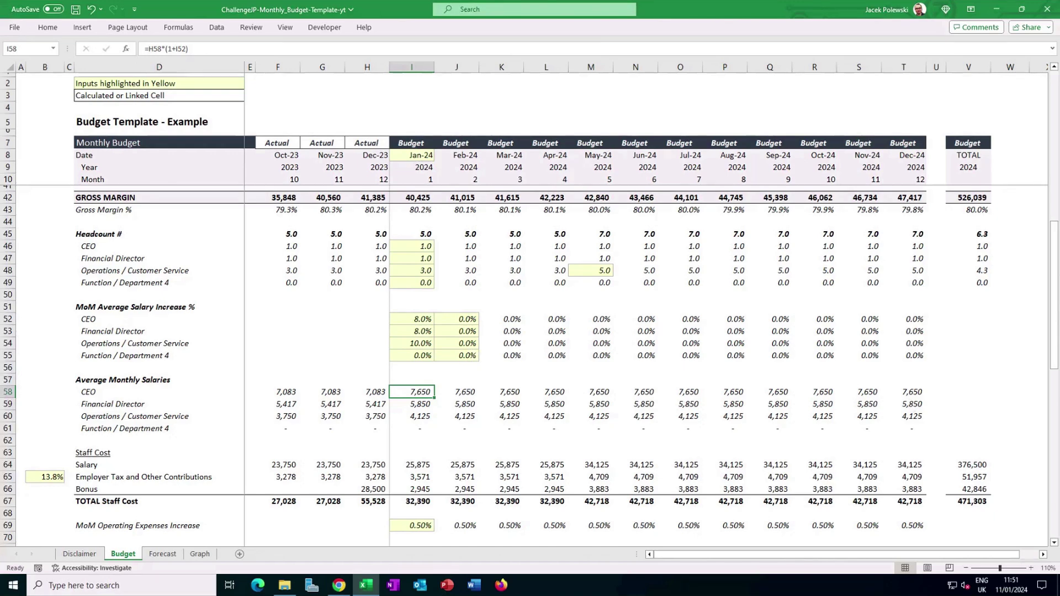
pyautogui.click(421, 405)
# Step: Examine the Staff Cost formulas: Salary for Jan-24 and Feb-24, plus Employer Tax and Other Contributions and Bonus for Feb-24
pyautogui.scroll(-1, 421, 409)
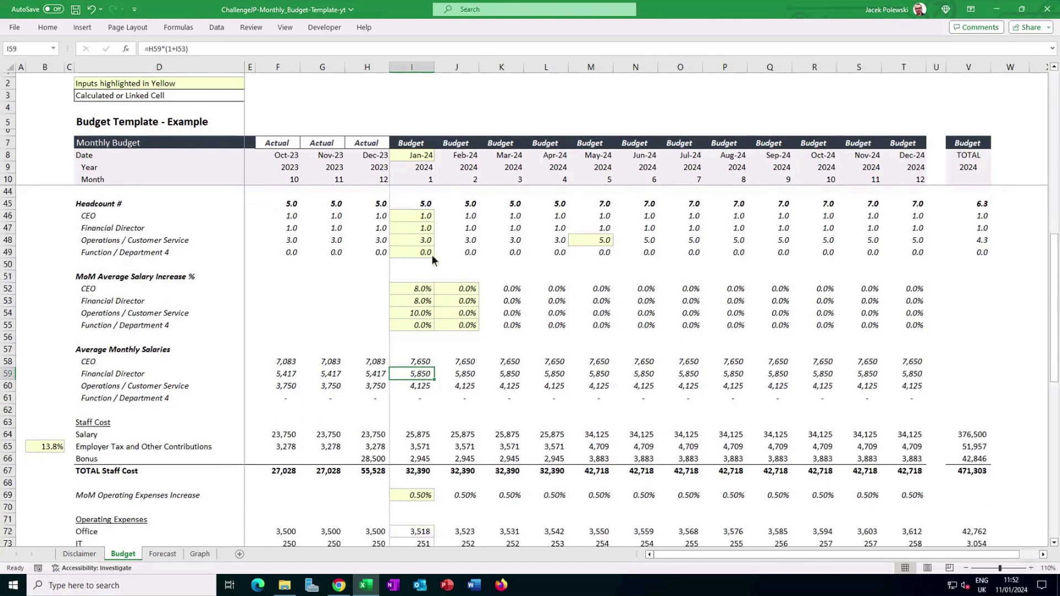
pyautogui.click(423, 437)
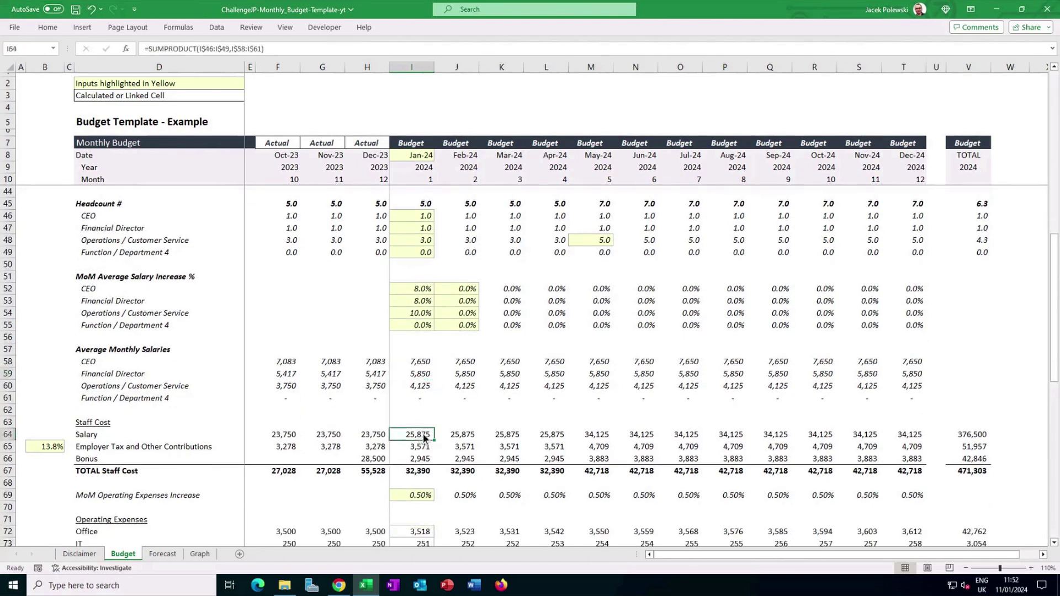
pyautogui.doubleClick(458, 440)
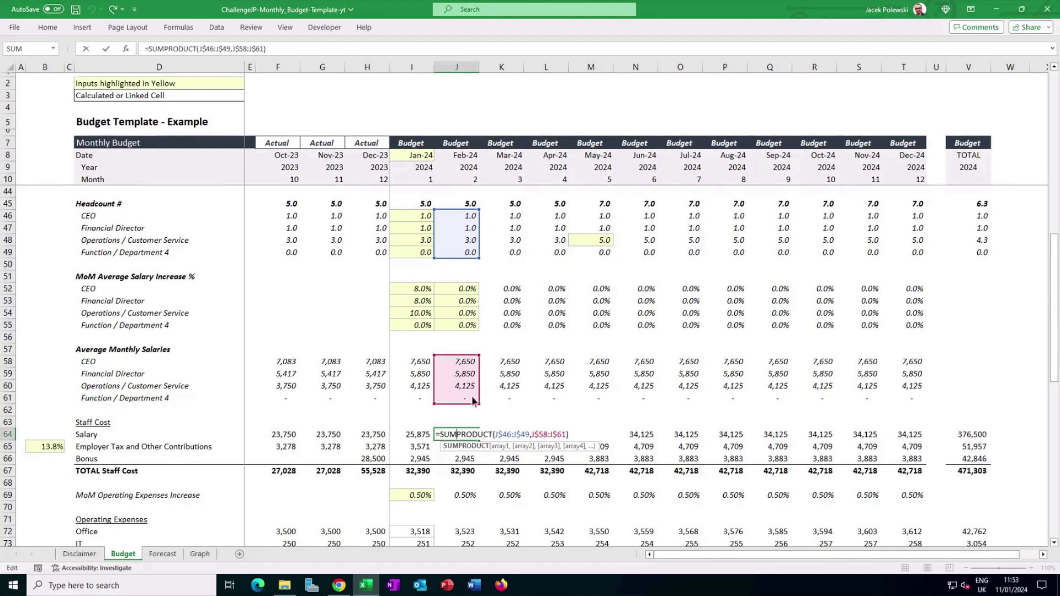
pyautogui.press('Escape')
pyautogui.click(457, 447)
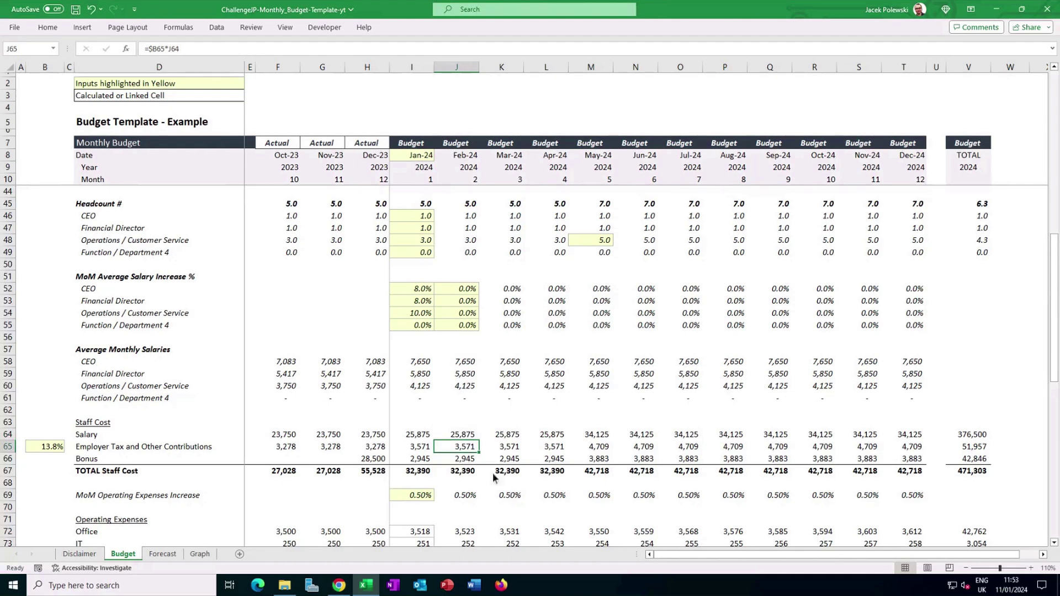
pyautogui.click(473, 463)
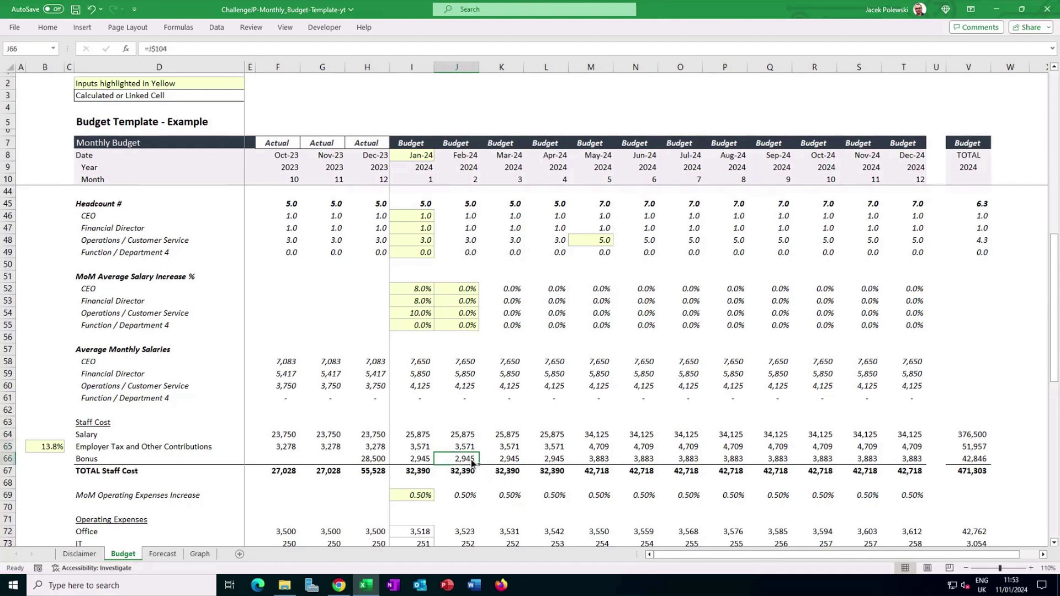
# Step: Examine the Operating Expenses formulas for Jan-24 Office and Feb-24 Other Expenses / Contingency, including the cells they reference
pyautogui.scroll(-4, 472, 462)
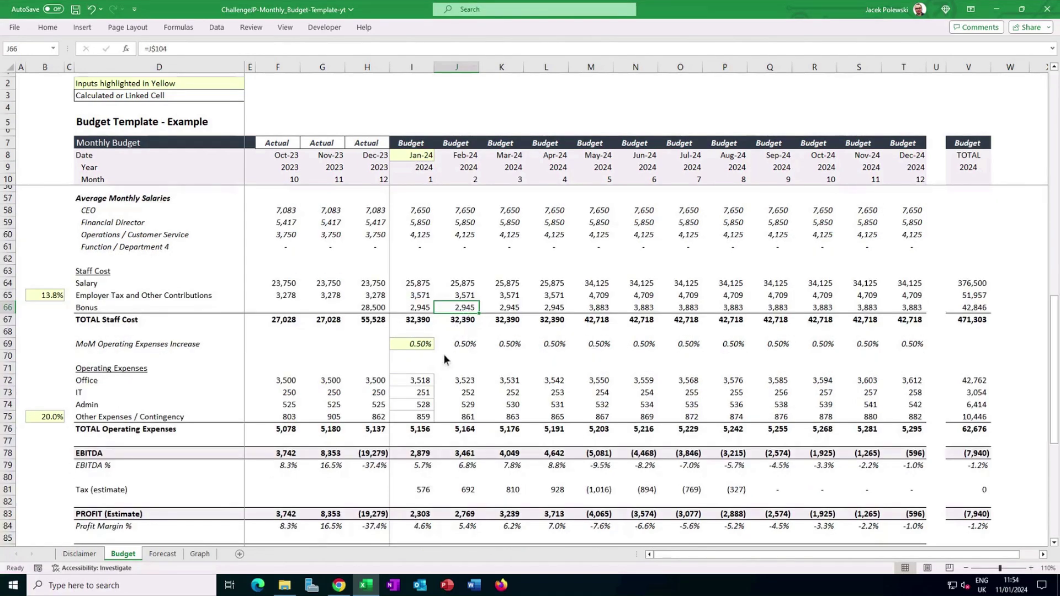
pyautogui.click(426, 384)
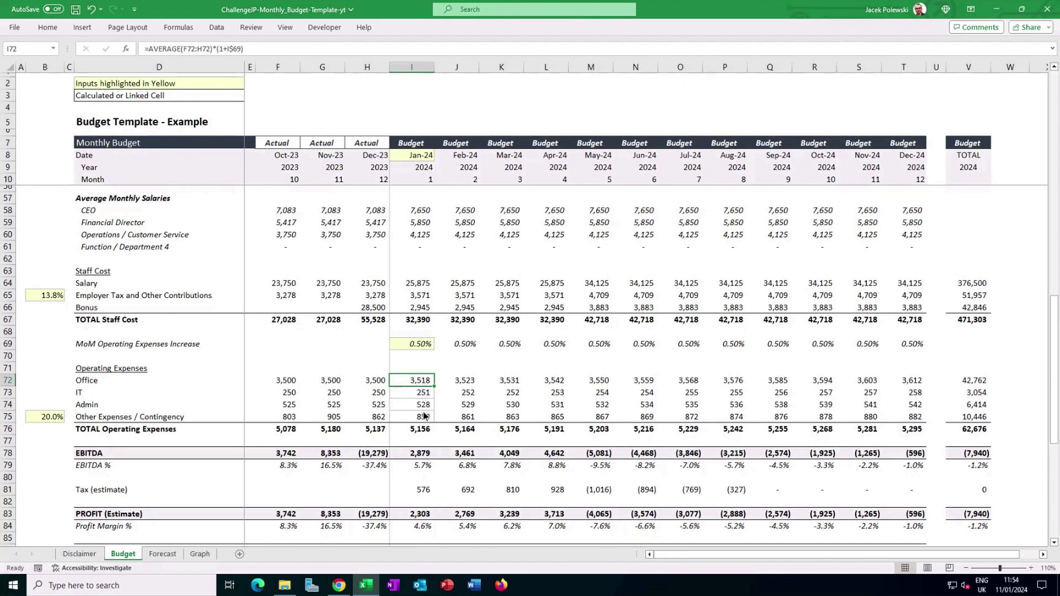
pyautogui.click(457, 422)
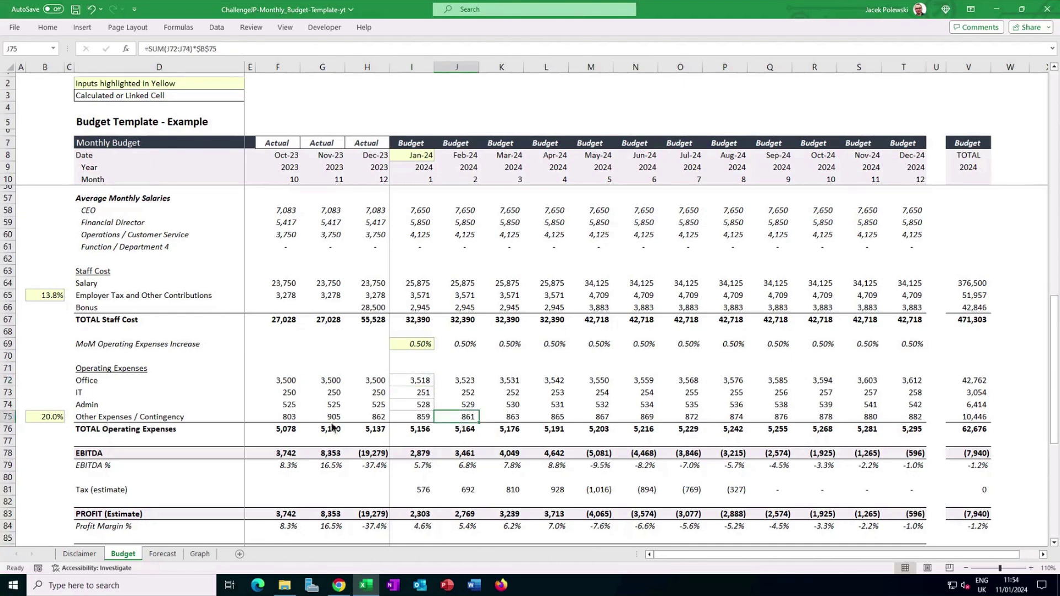
pyautogui.doubleClick(463, 417)
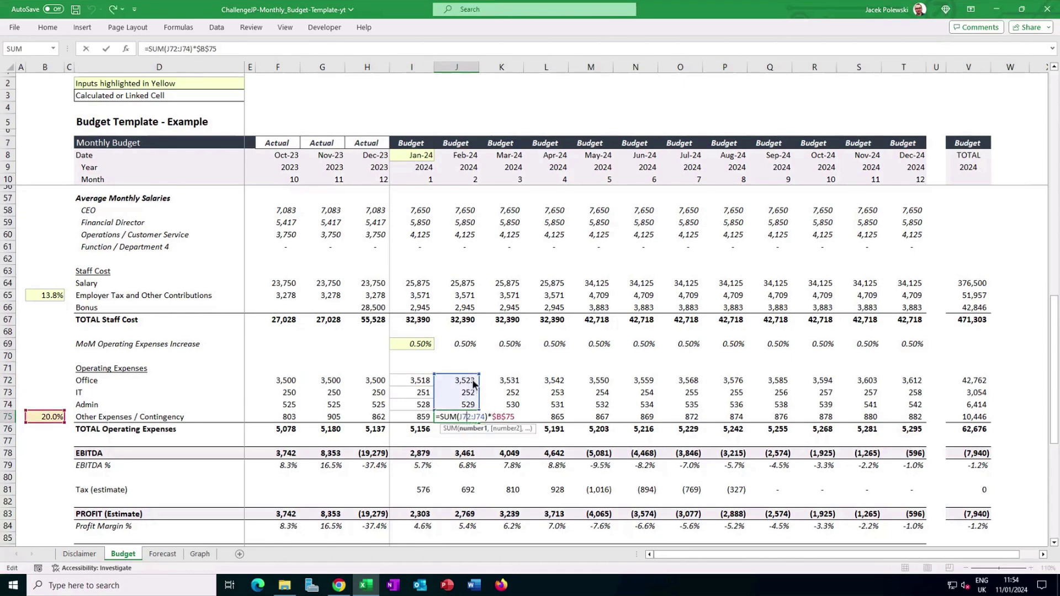
pyautogui.hotkey('ctrl', 'Return')
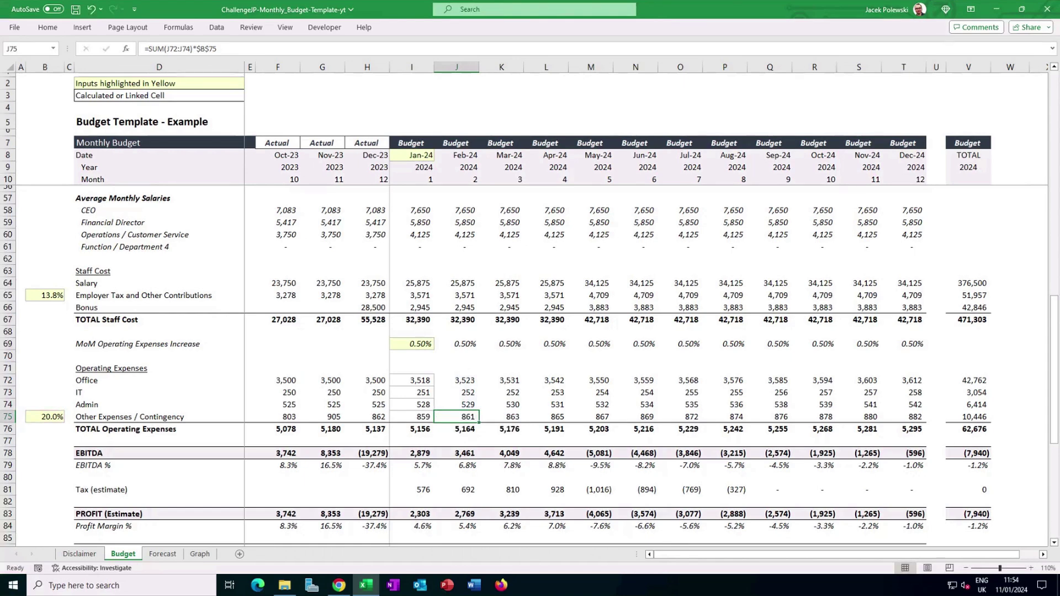
# Step: Trace the Feb-24 EBITDA formula to its gross margin, total staff cost and total operating expenses cells
pyautogui.click(473, 454)
pyautogui.doubleClick(474, 454)
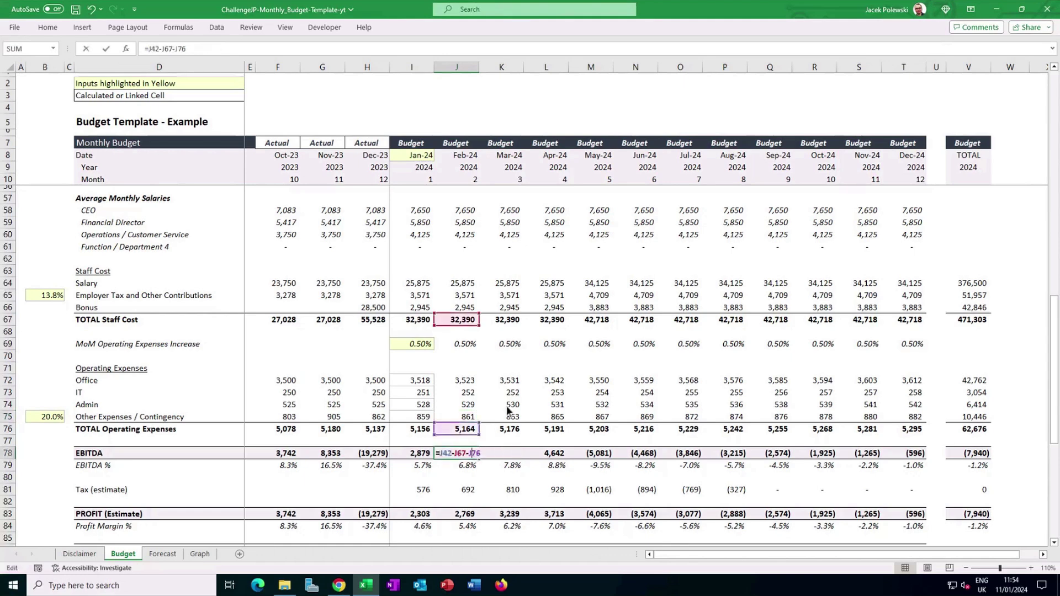
pyautogui.scroll(6, 499, 320)
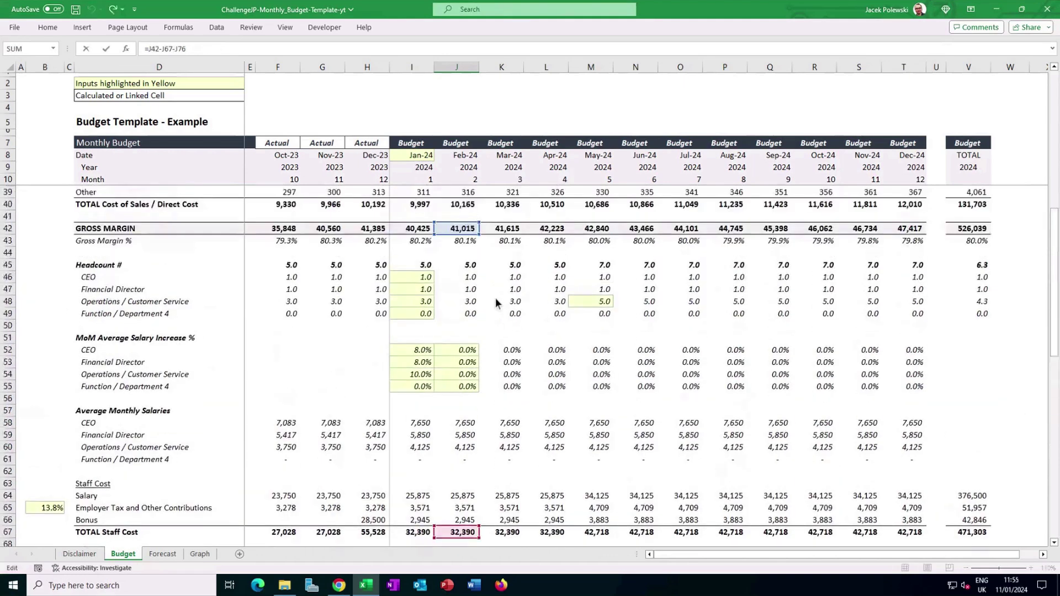
pyautogui.scroll(-7, 469, 243)
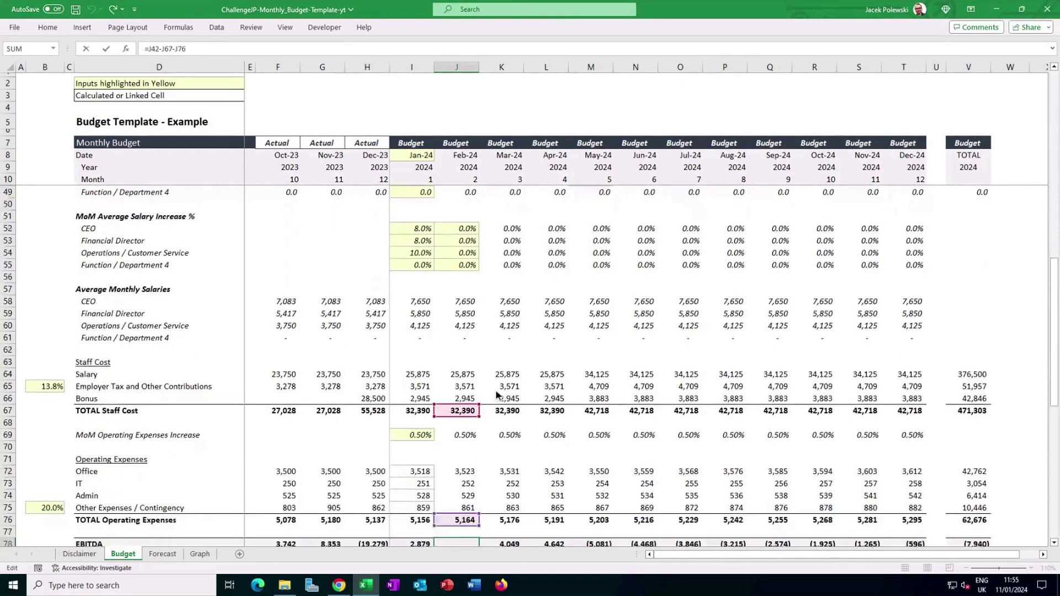
pyautogui.scroll(-1, 490, 356)
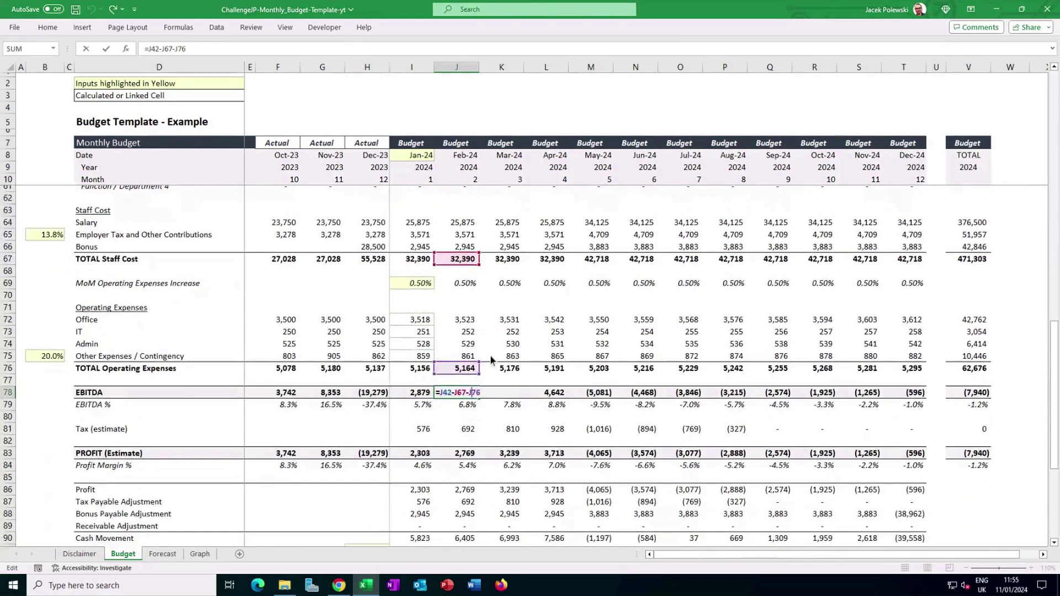
# Step: Examine the Feb-24 formulas for Tax (estimate) and PROFIT (Estimate)
pyautogui.click(456, 429)
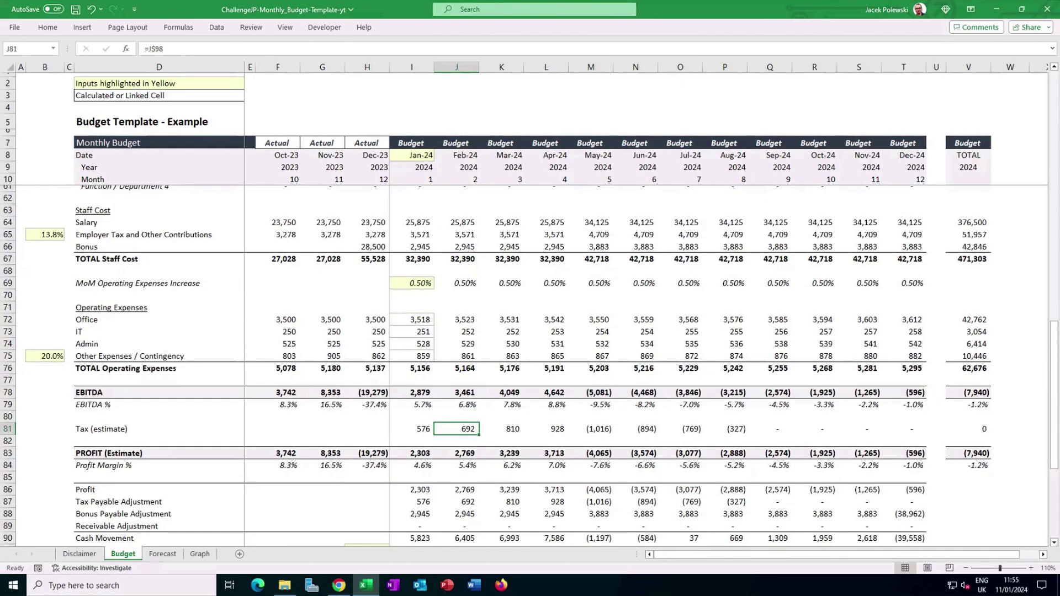
pyautogui.scroll(-2, 470, 396)
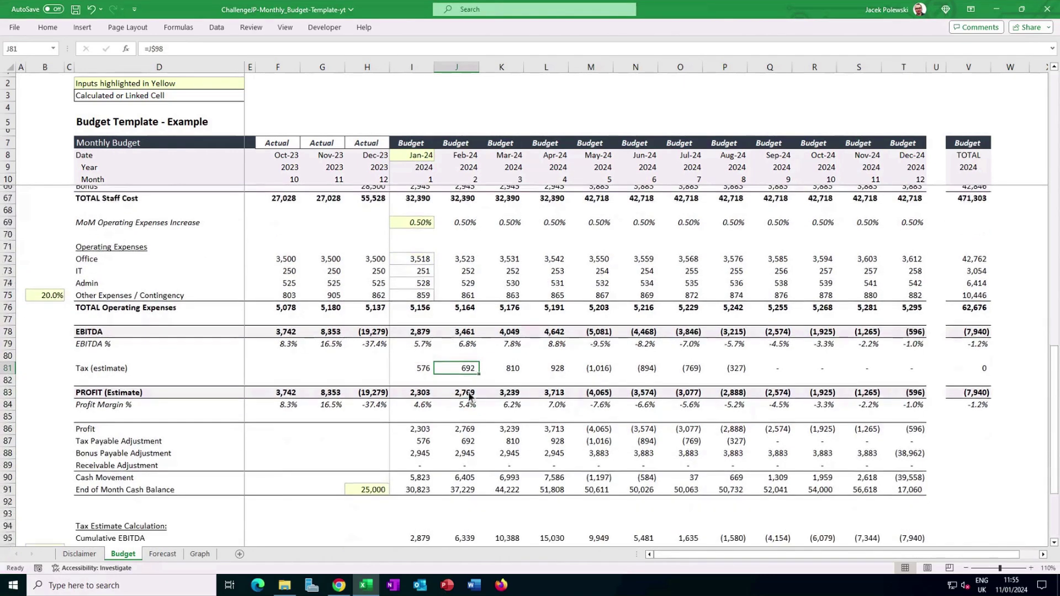
pyautogui.click(470, 394)
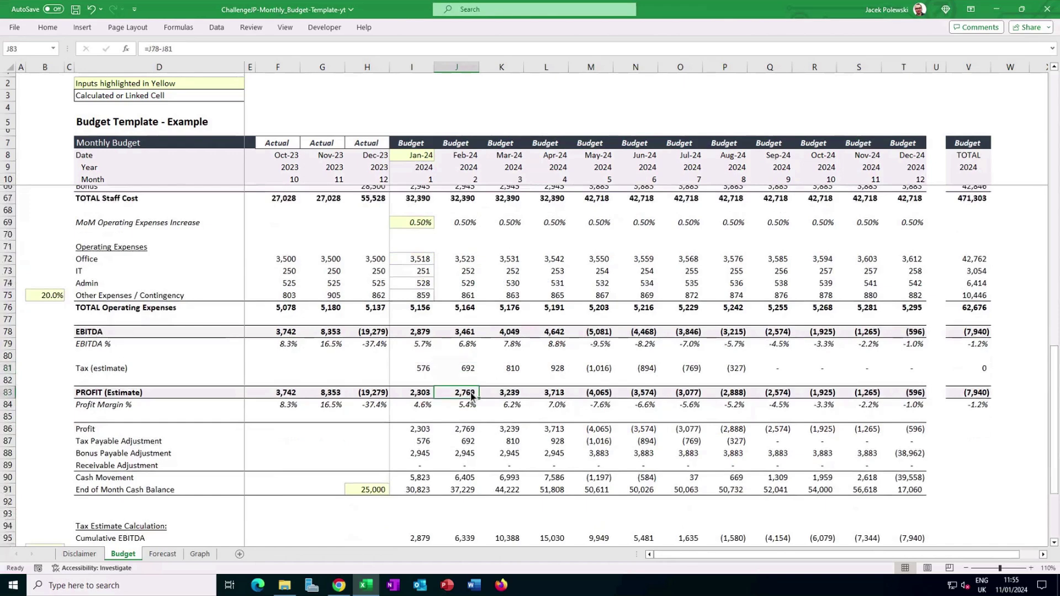
# Step: Examine the Jan-24 Profit and Tax Payable Adjustment formulas in the cash movement section
pyautogui.scroll(-1, 471, 396)
pyautogui.scroll(-2, 441, 364)
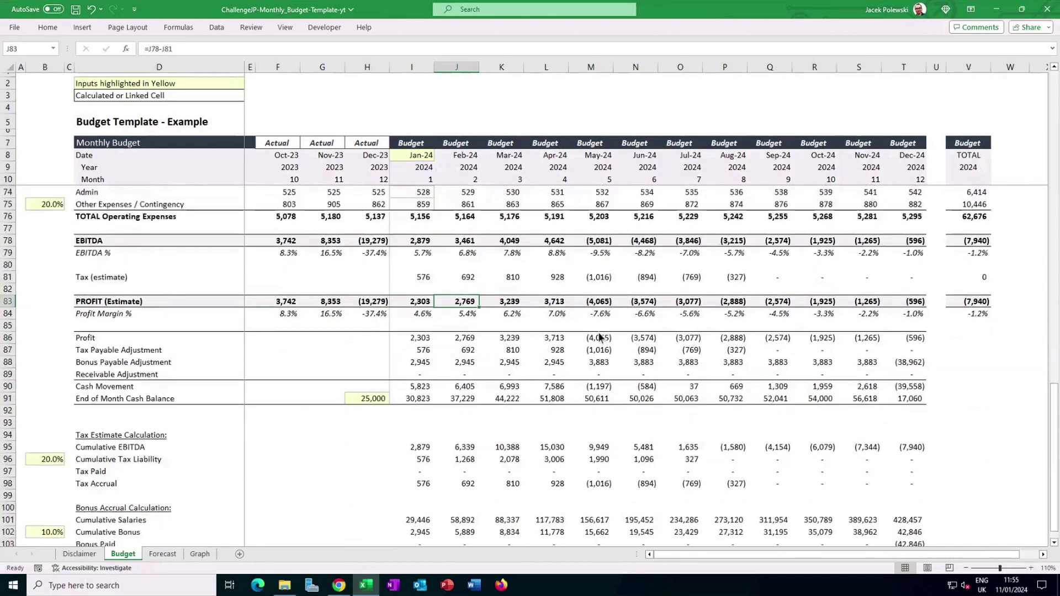
pyautogui.click(425, 341)
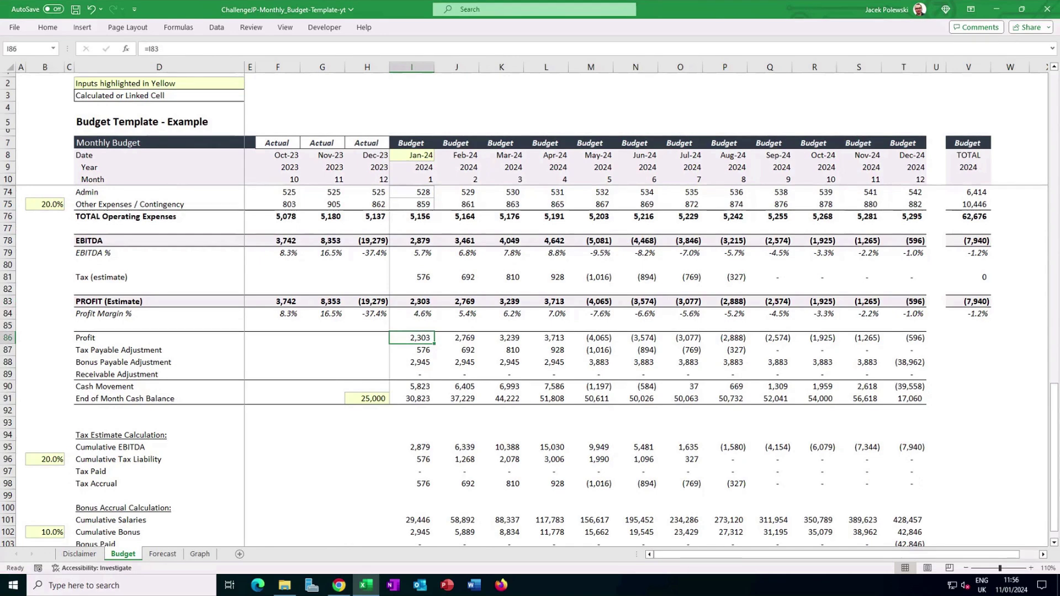
pyautogui.click(424, 352)
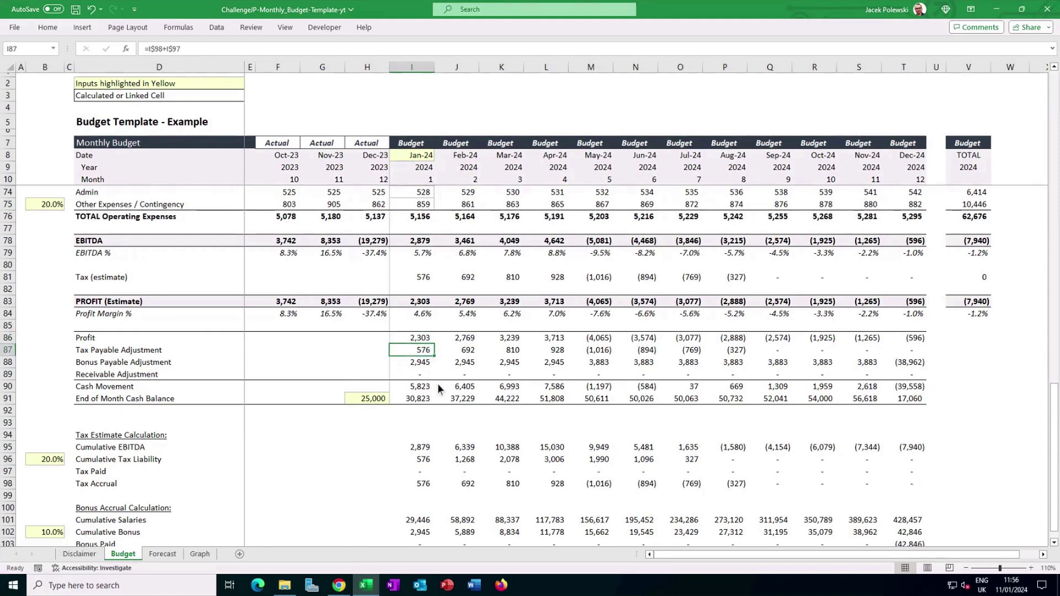
# Step: Examine the Bonus Accrual Calculation: Jan-24 Cumulative Salaries, Cumulative Bonus for Jan-24 and May-24 to Jul-24, and Dec-24 Bonus Paid
pyautogui.scroll(-1, 437, 386)
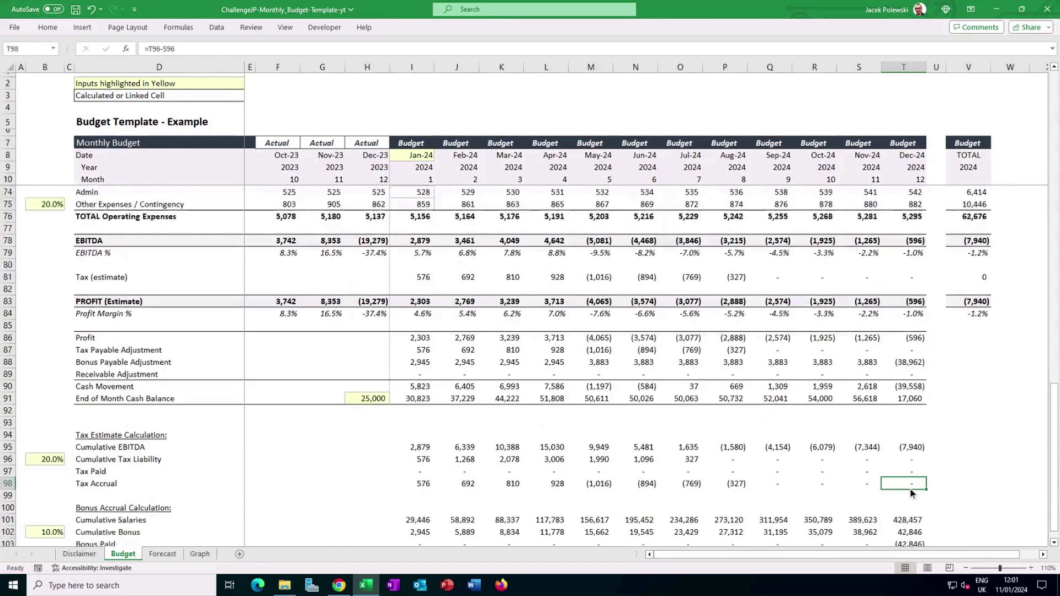
pyautogui.scroll(-2, 910, 488)
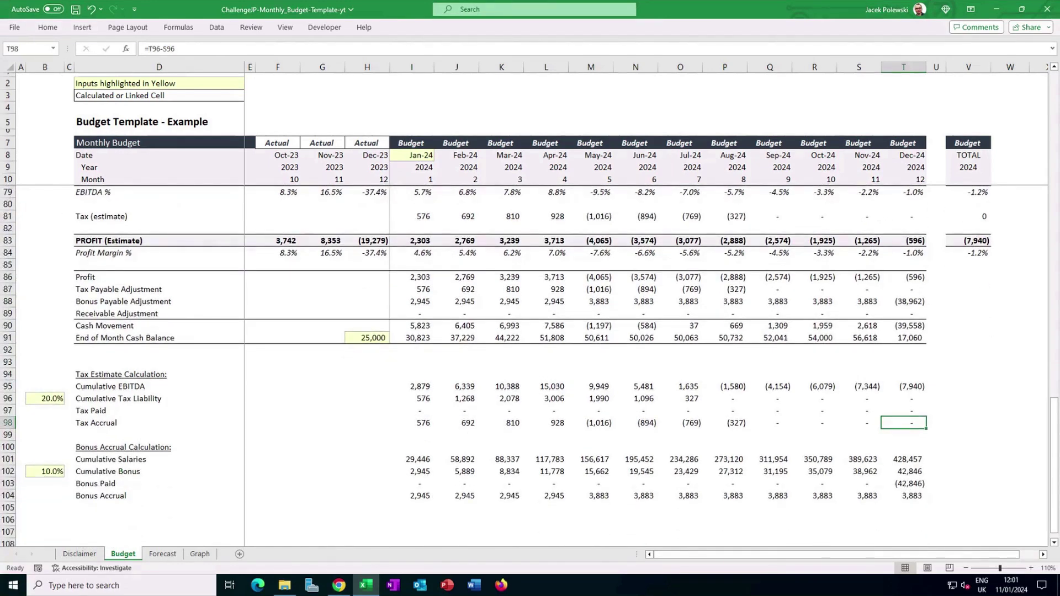
pyautogui.click(425, 466)
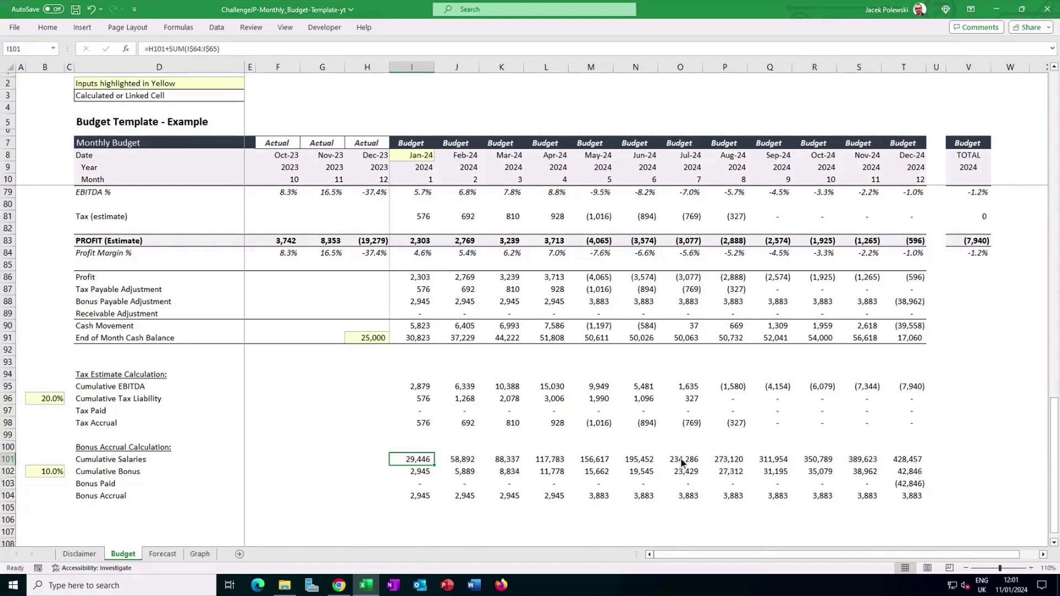
pyautogui.click(427, 472)
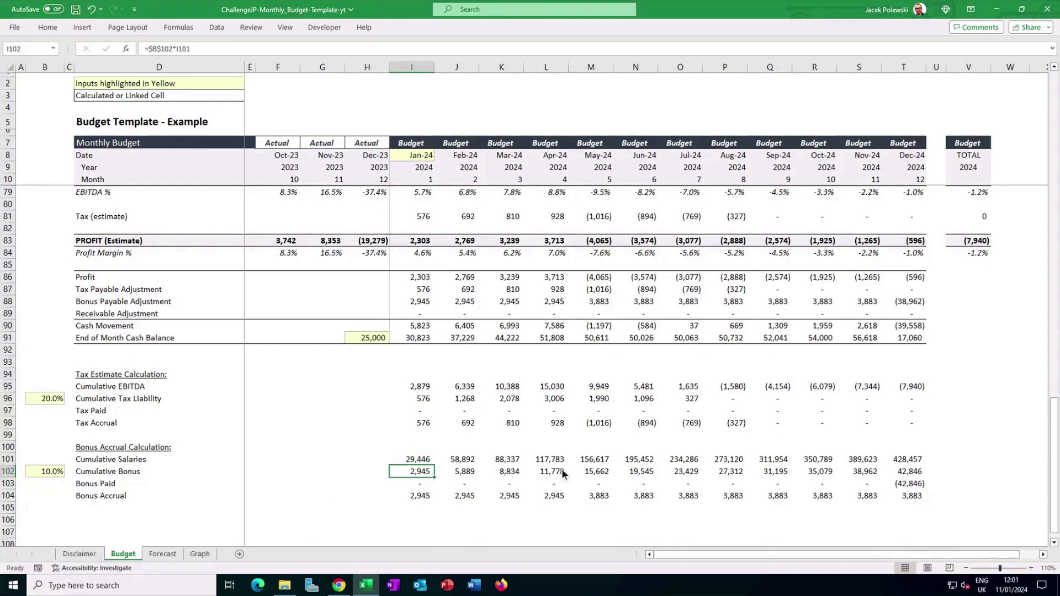
pyautogui.click(597, 470)
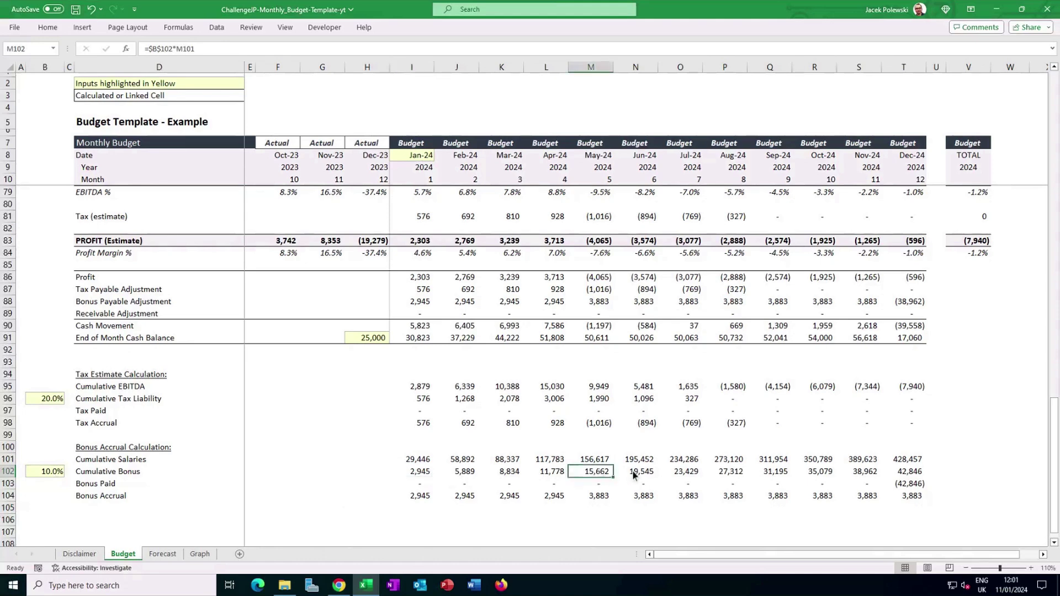
pyautogui.click(635, 472)
pyautogui.click(680, 471)
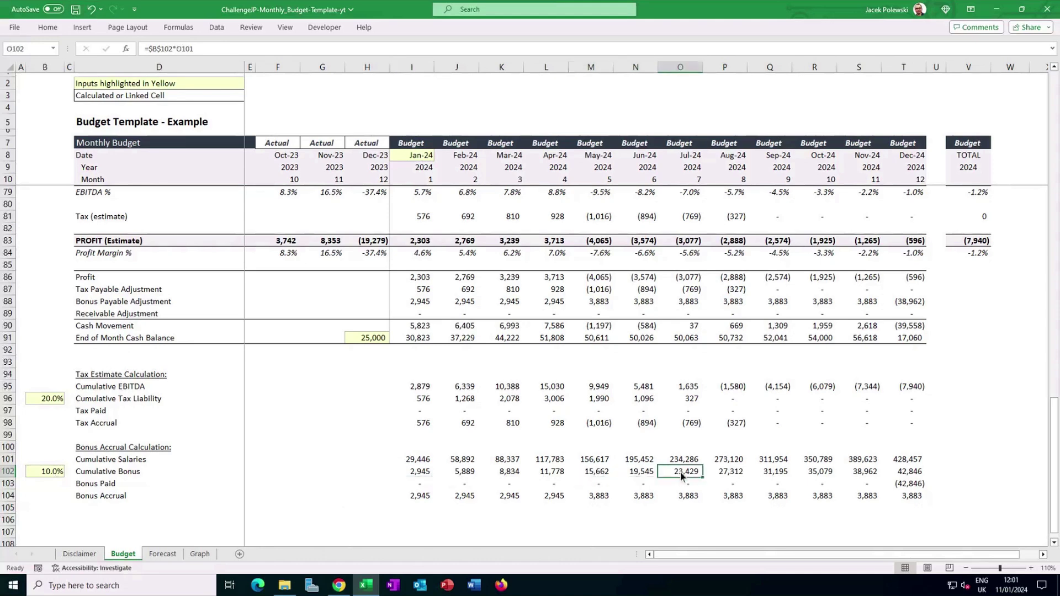
pyautogui.click(906, 485)
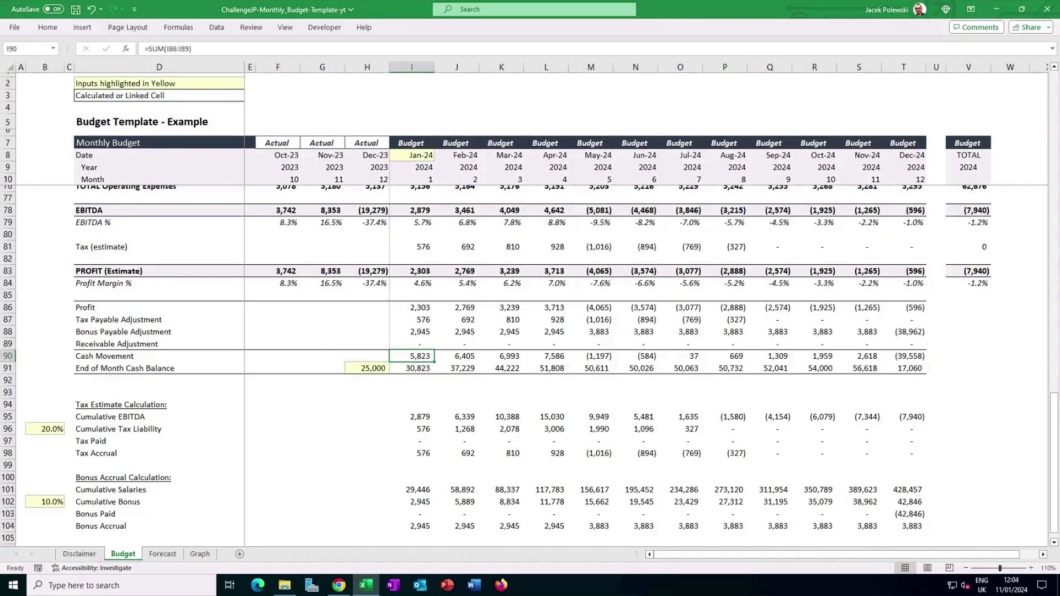
# Step: Review the Jan-24 End of Month Cash Balance formula and the Dec-23 opening balance input
pyautogui.click(420, 370)
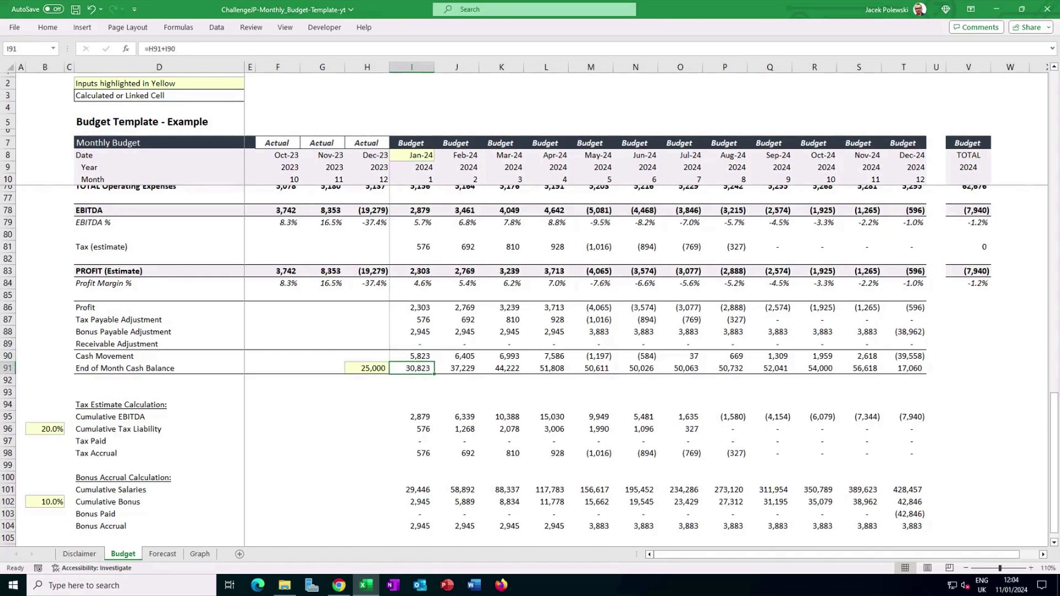
pyautogui.click(381, 370)
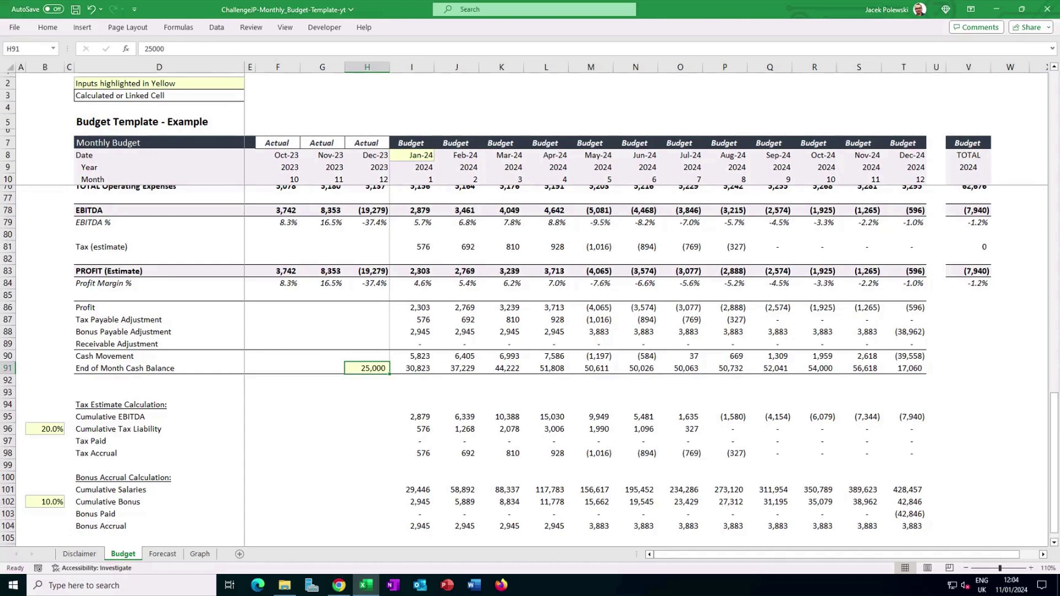
# Step: Review the Jan-24 Cash Movement formula and the Dec-24 End of Month Cash Balance formula
pyautogui.click(425, 359)
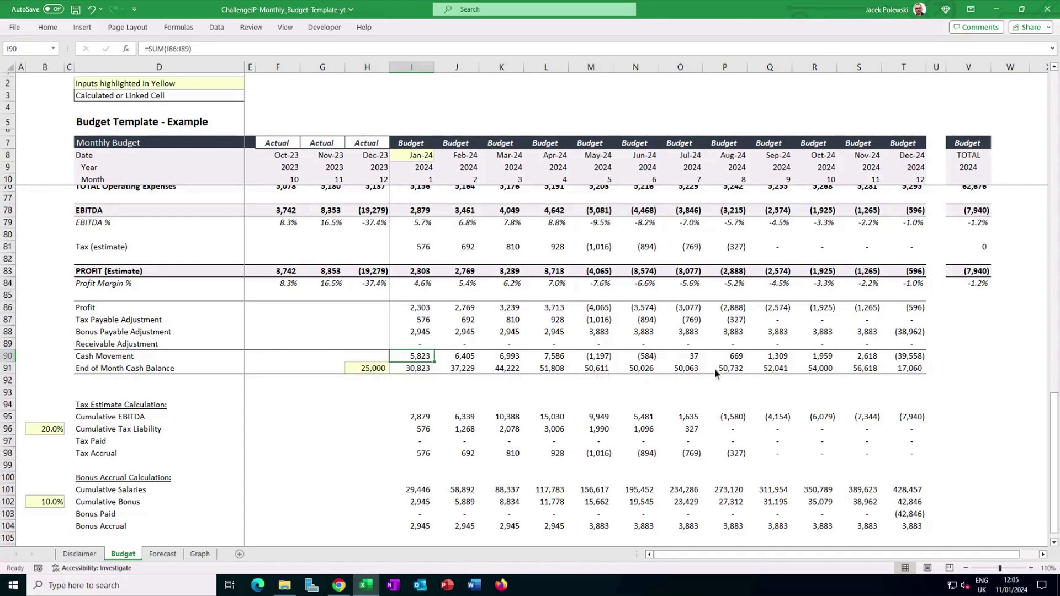
pyautogui.click(903, 370)
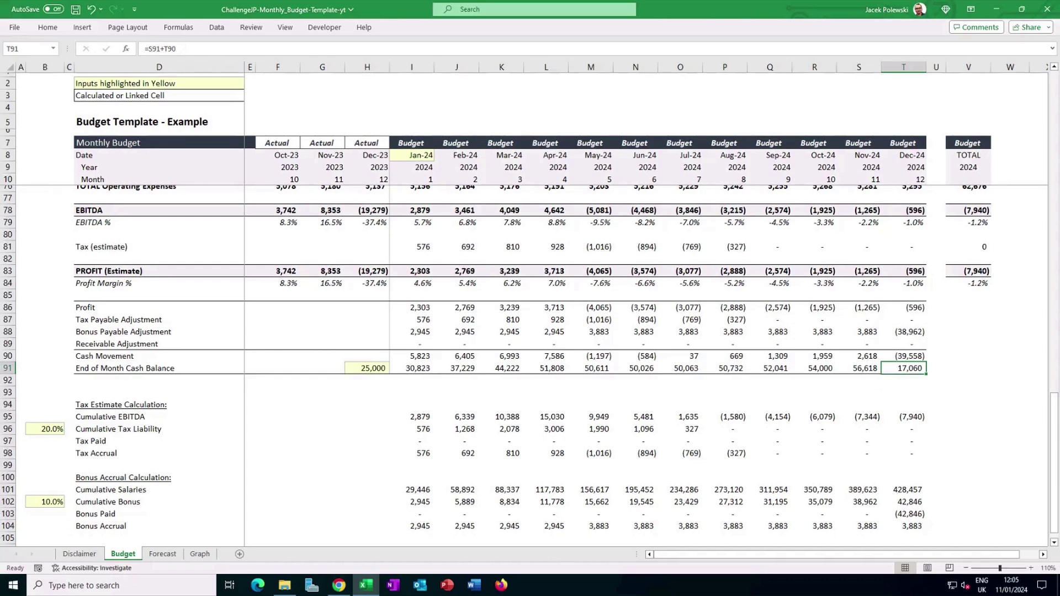
# Step: Look over the Forecast sheet from sales through staff cost, operating expenses, EBITDA and profit, alongside its Main Assumptions
pyautogui.hotkey('ctrl', 'pagedown')
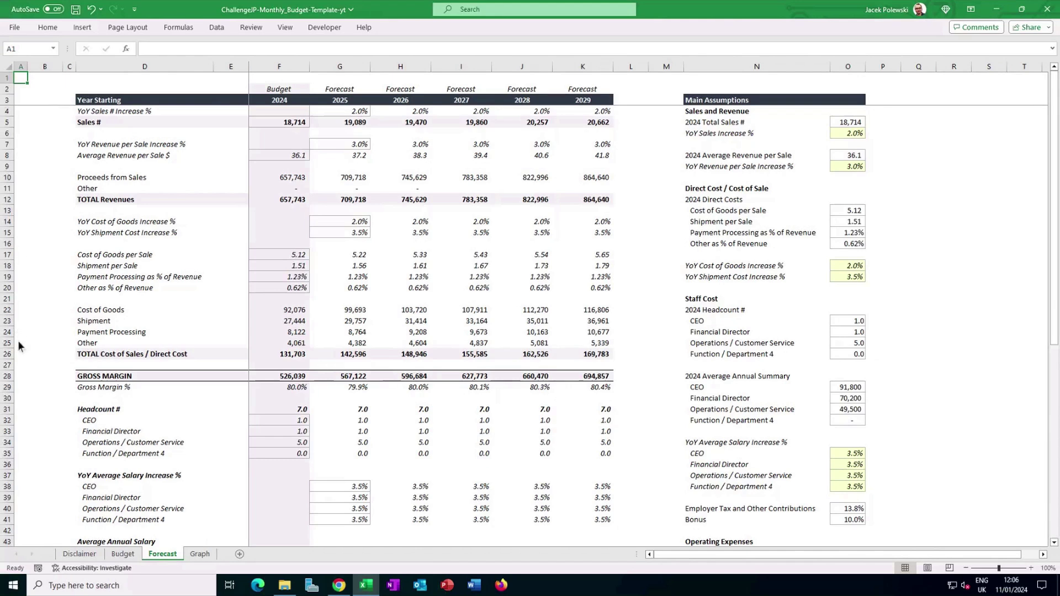
pyautogui.hotkey('ctrl', 'pageup')
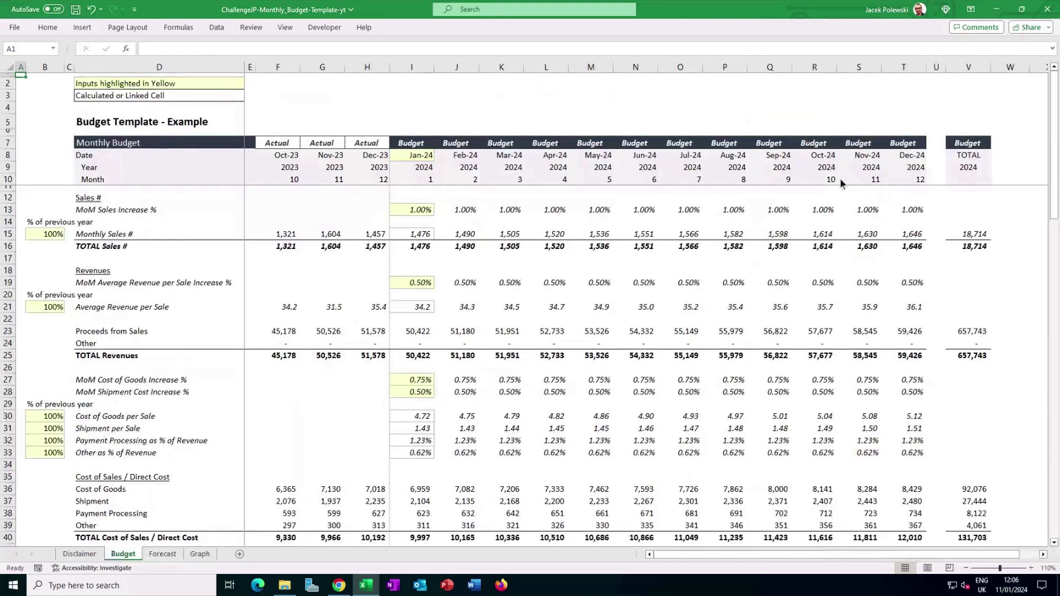
pyautogui.click(161, 554)
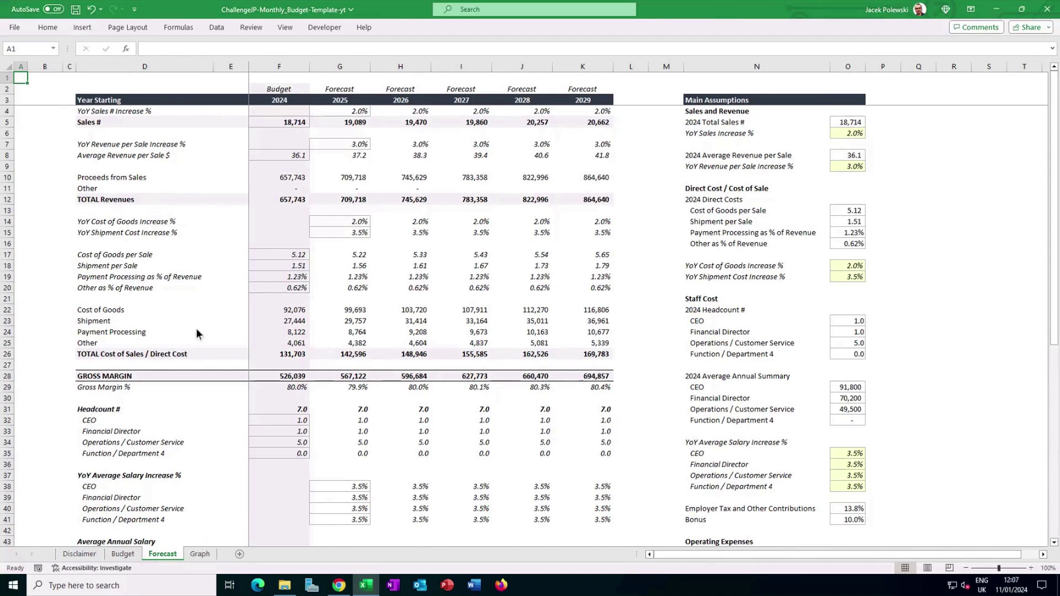
pyautogui.scroll(-4, 186, 412)
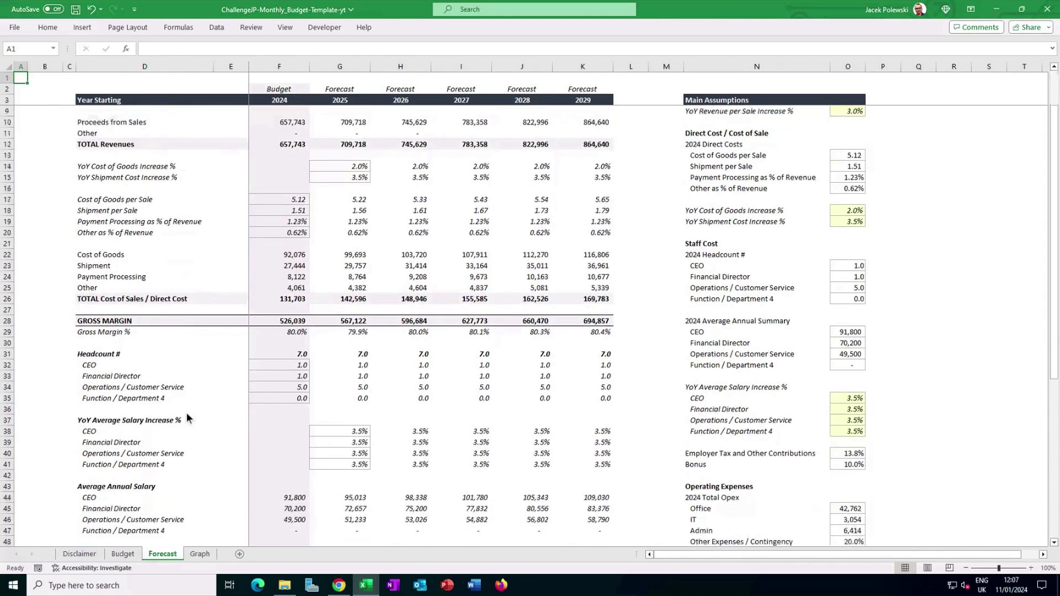
pyautogui.scroll(-1, 200, 388)
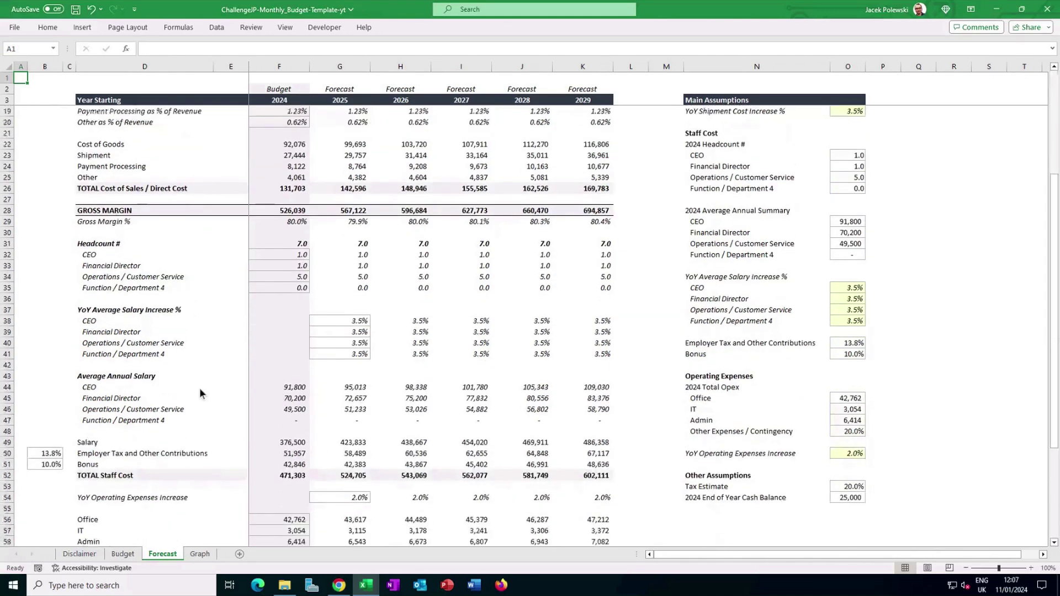
pyautogui.scroll(-2, 200, 388)
pyautogui.scroll(-4, 200, 388)
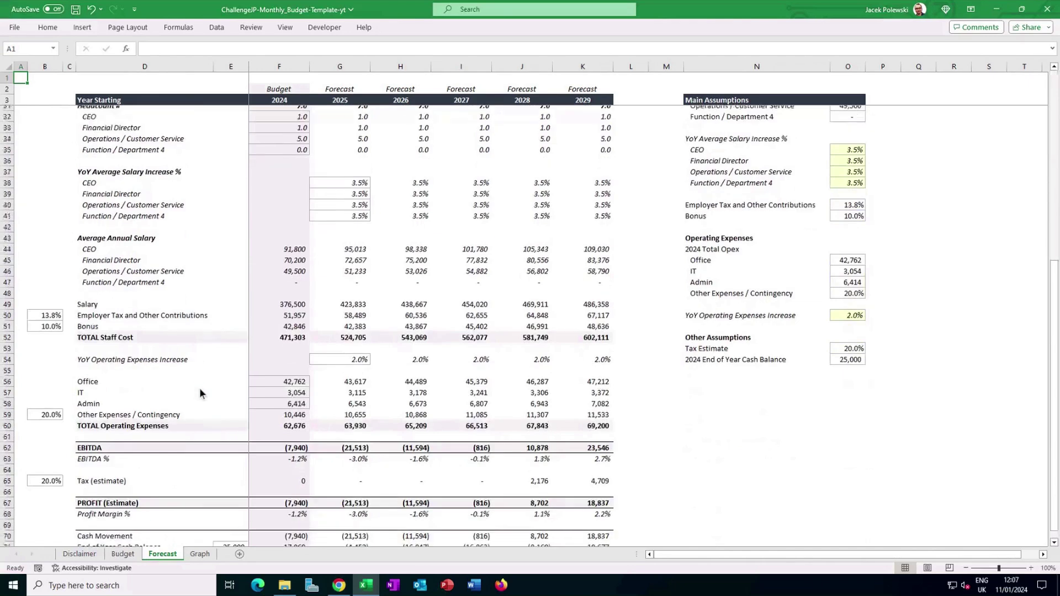
pyautogui.scroll(12, 266, 462)
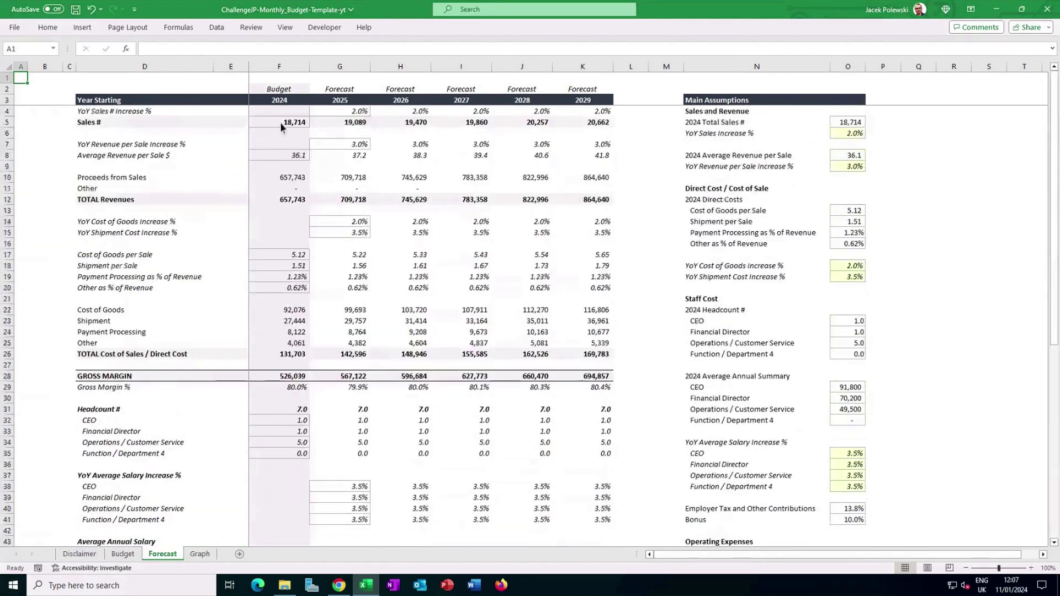
# Step: Examine the Forecast sheet's 2024 Budget heading, year formula and Cost of Goods formula, plus the 2025 Forecast heading
pyautogui.click(296, 94)
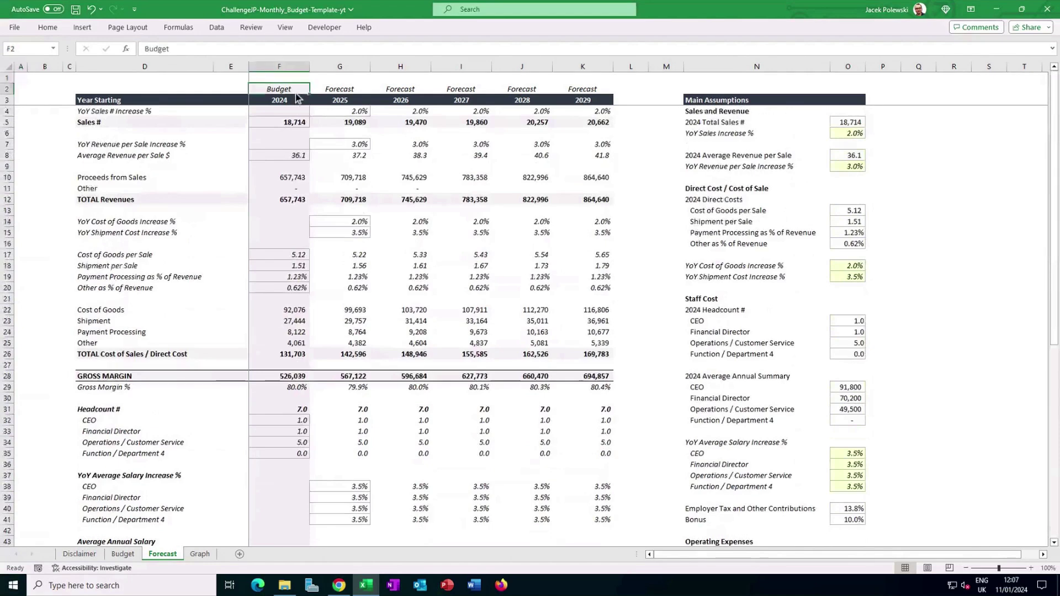
pyautogui.click(293, 103)
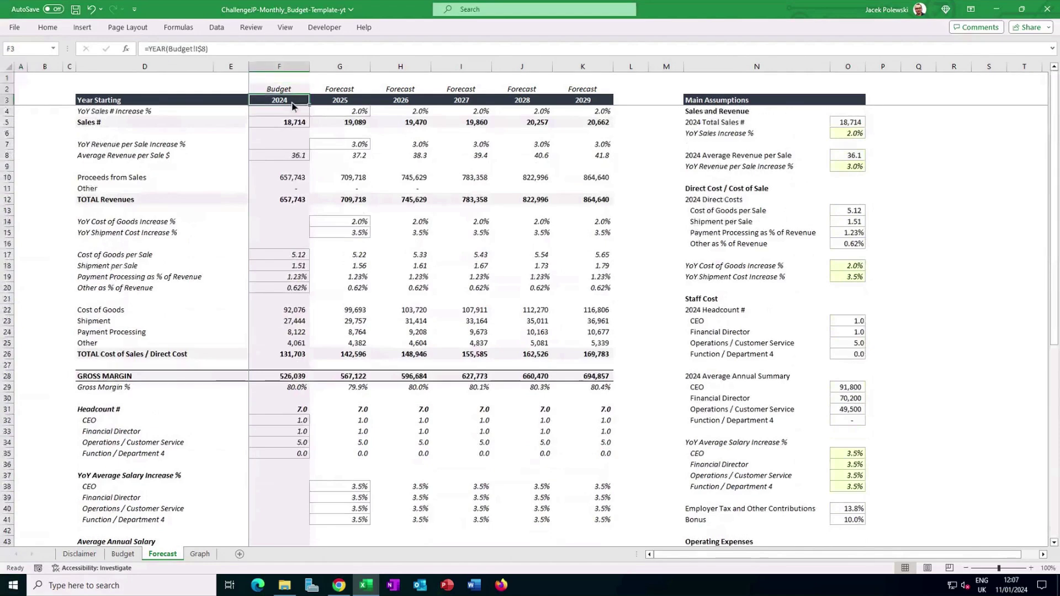
pyautogui.click(298, 313)
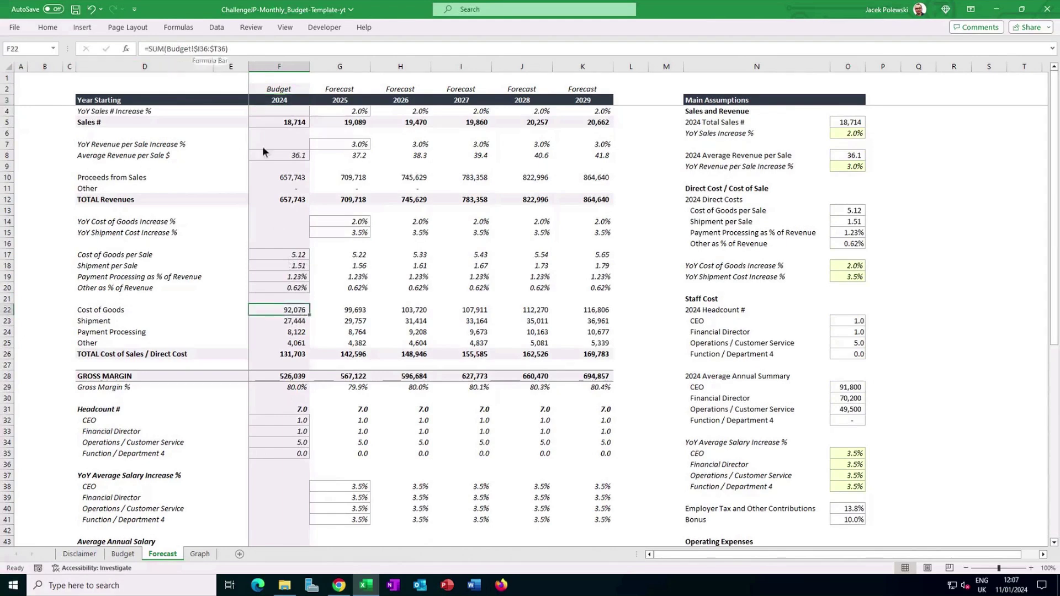
pyautogui.click(351, 92)
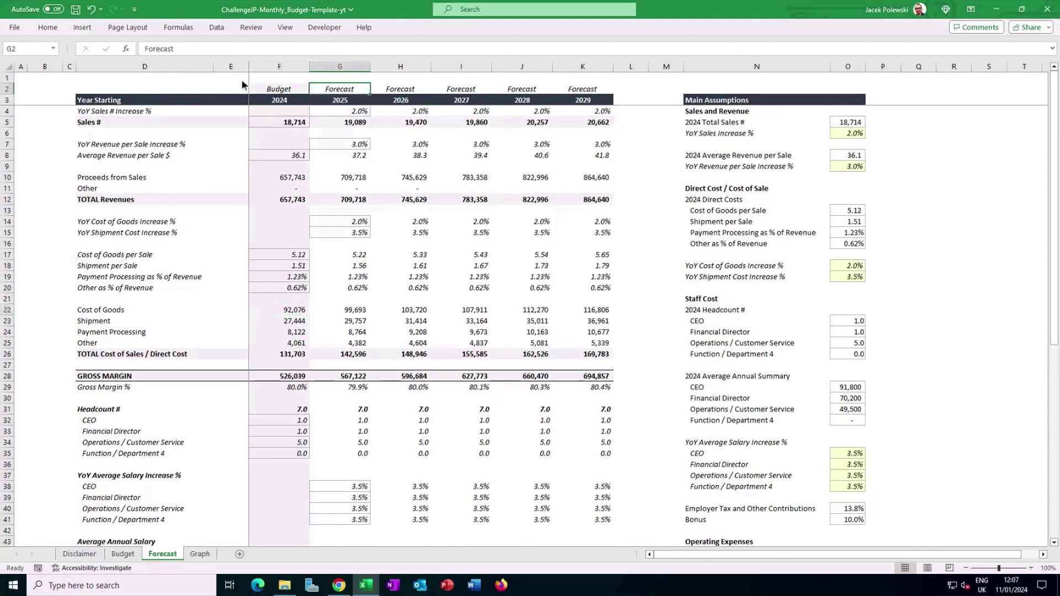
# Step: Examine the 2025 formulas for YoY Sales # Increase %, Average Revenue per Sale and Proceeds from Sales at 110% zoom
pyautogui.click(1030, 567)
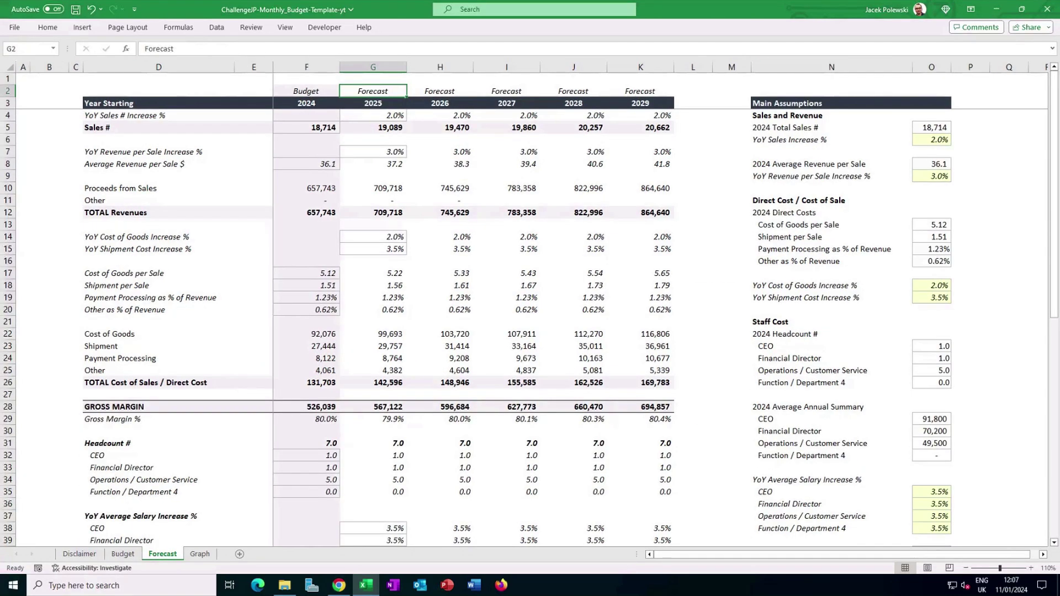
pyautogui.click(390, 118)
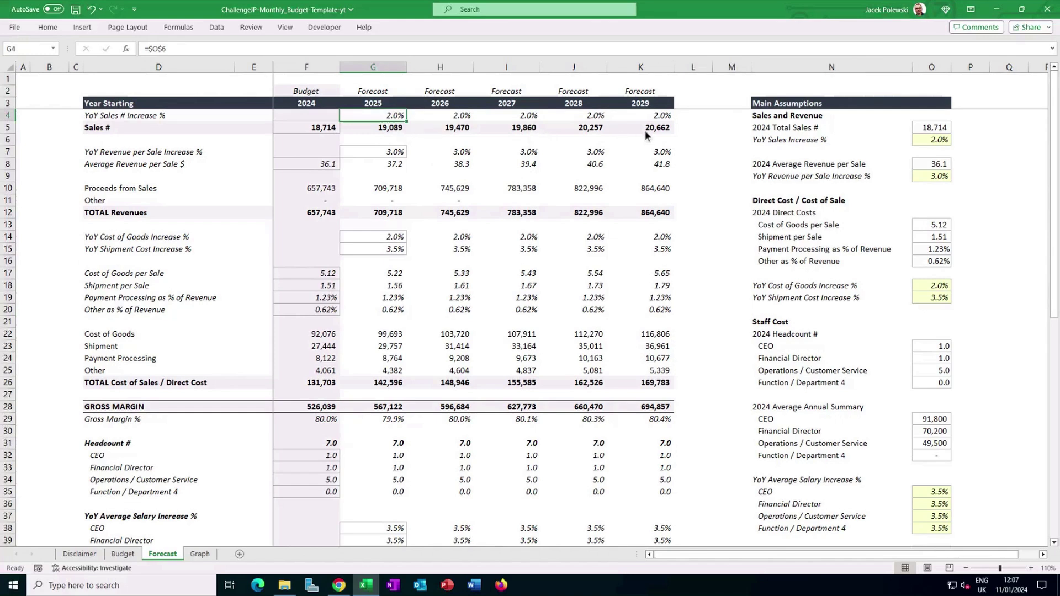
pyautogui.click(379, 167)
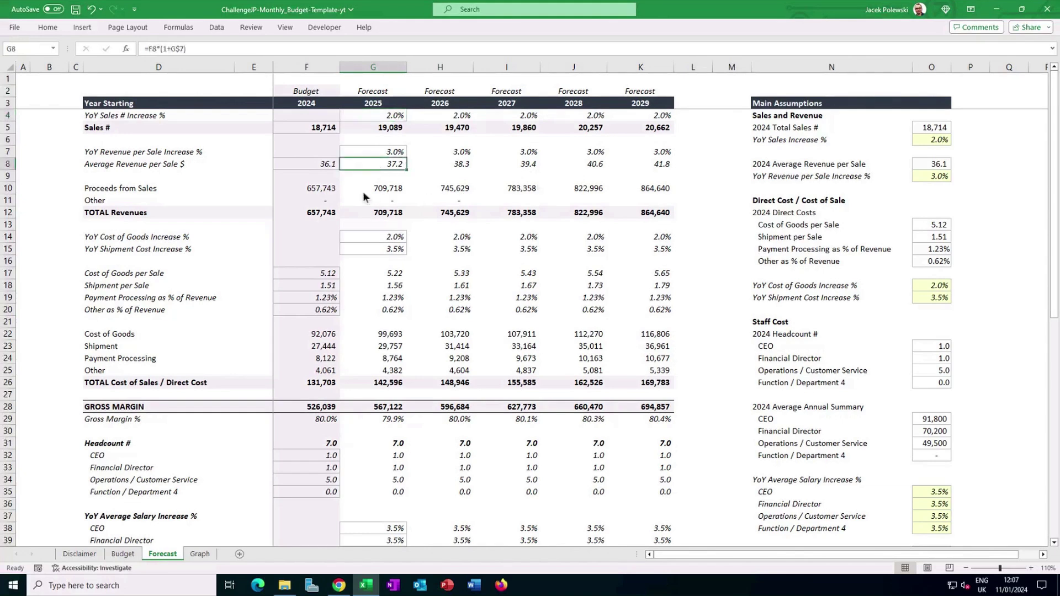
pyautogui.click(383, 191)
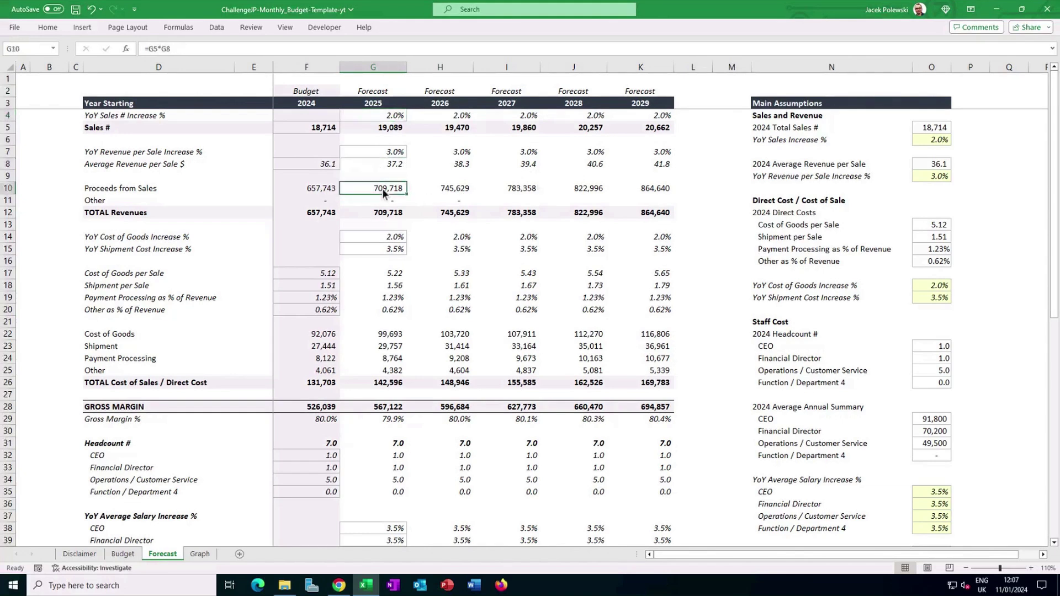
pyautogui.doubleClick(382, 188)
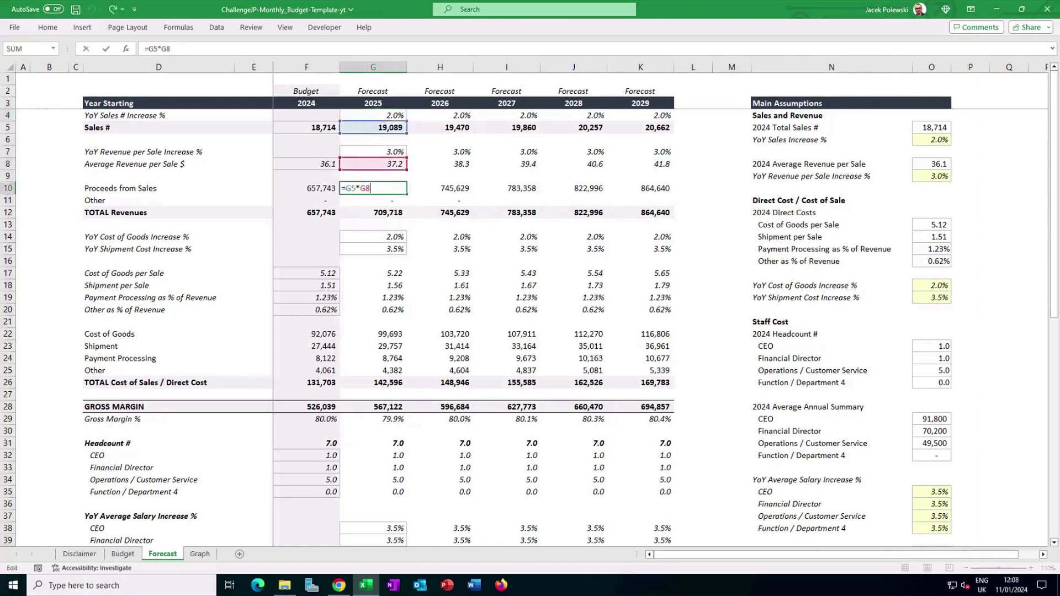
pyautogui.hotkey('ctrl', 'Return')
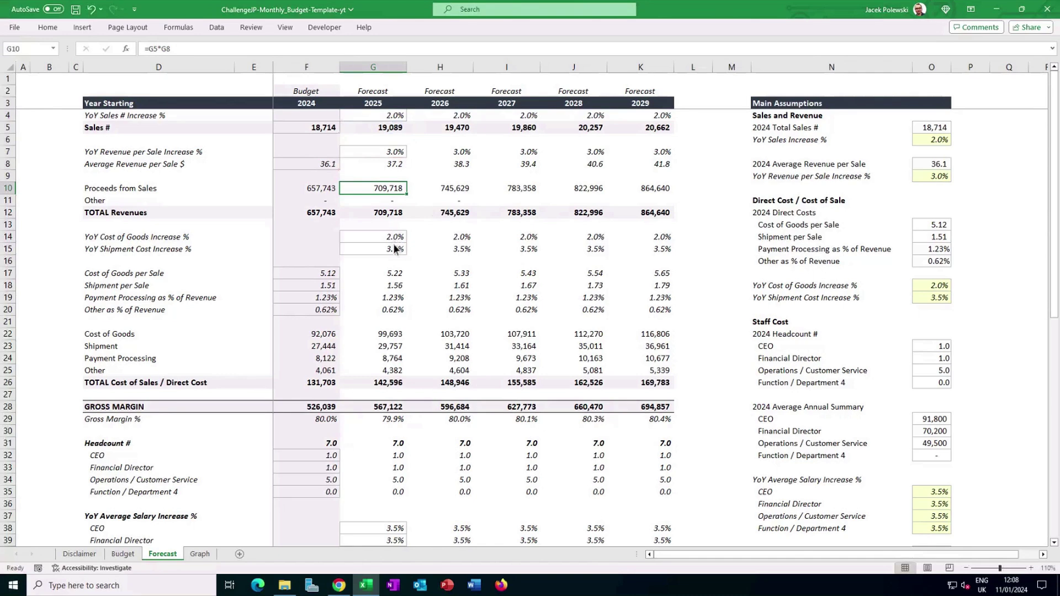
# Step: Examine the 2025 formulas for Cost of Goods per Sale, Shipment per Sale and total Cost of Goods
pyautogui.click(397, 275)
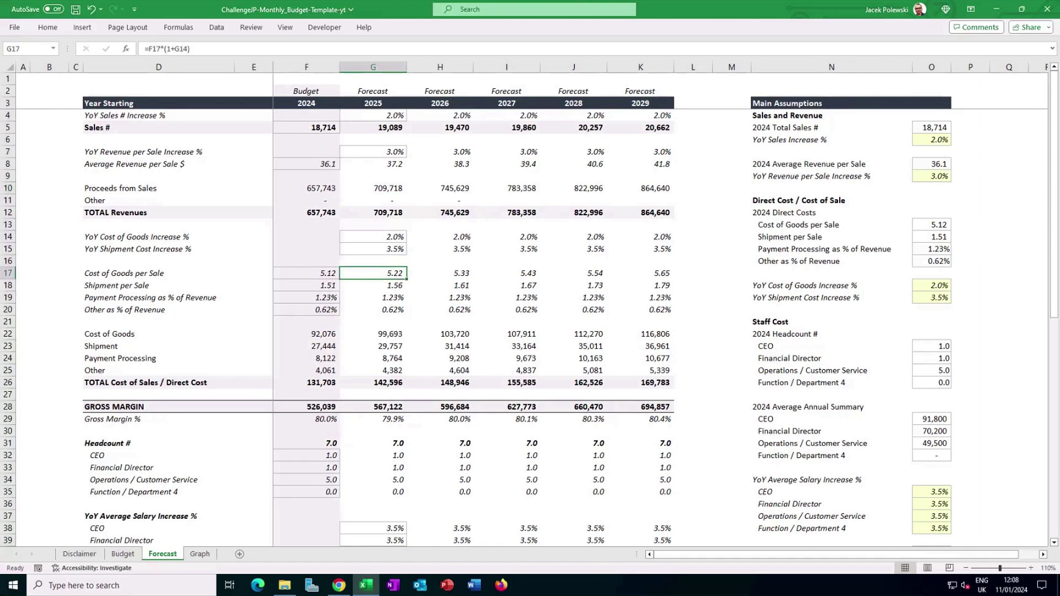
pyautogui.click(402, 288)
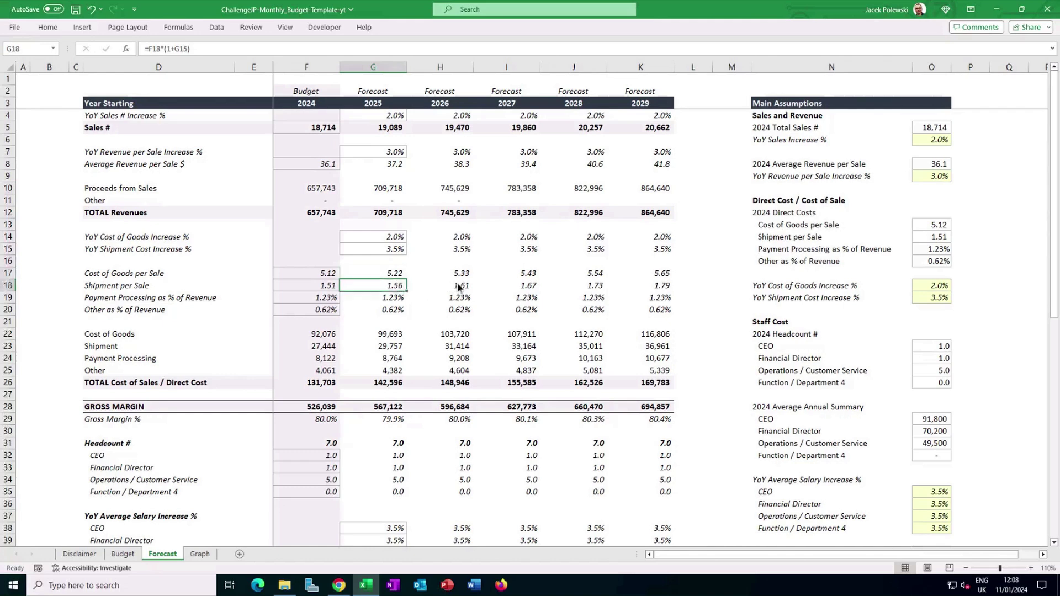
pyautogui.click(384, 338)
pyautogui.doubleClick(385, 338)
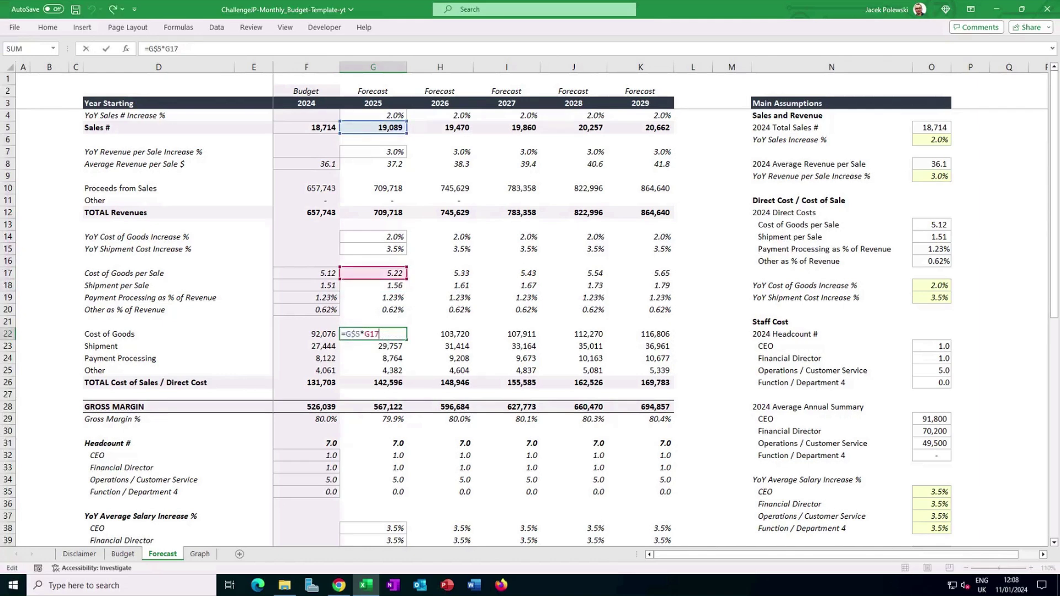
pyautogui.hotkey('ctrl', 'Return')
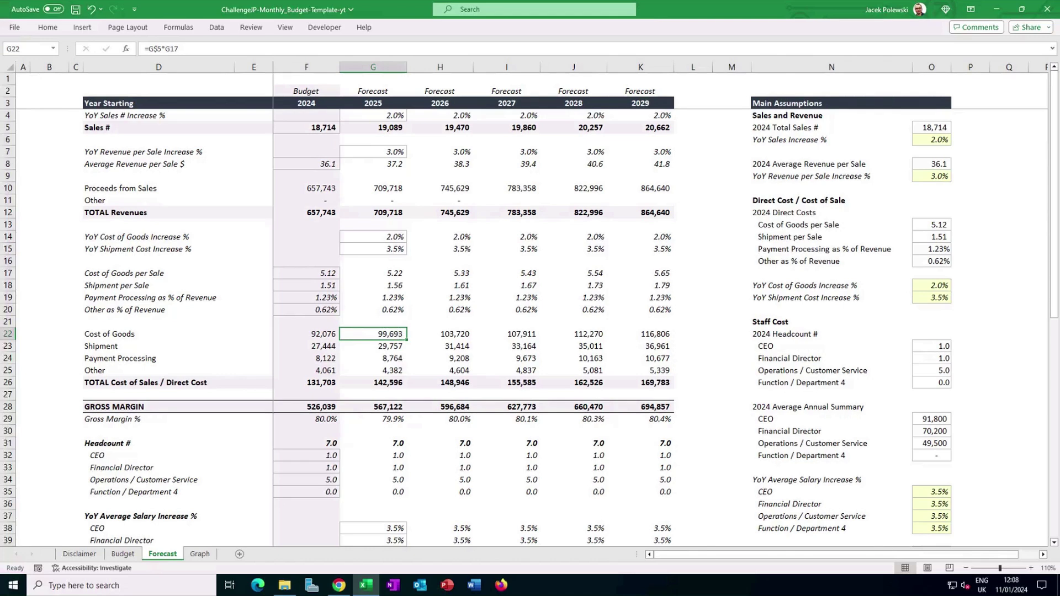
# Step: Review the 2025 formulas for Other direct cost, TOTAL Cost of Sales / Direct Cost and GROSS MARGIN
pyautogui.click(395, 372)
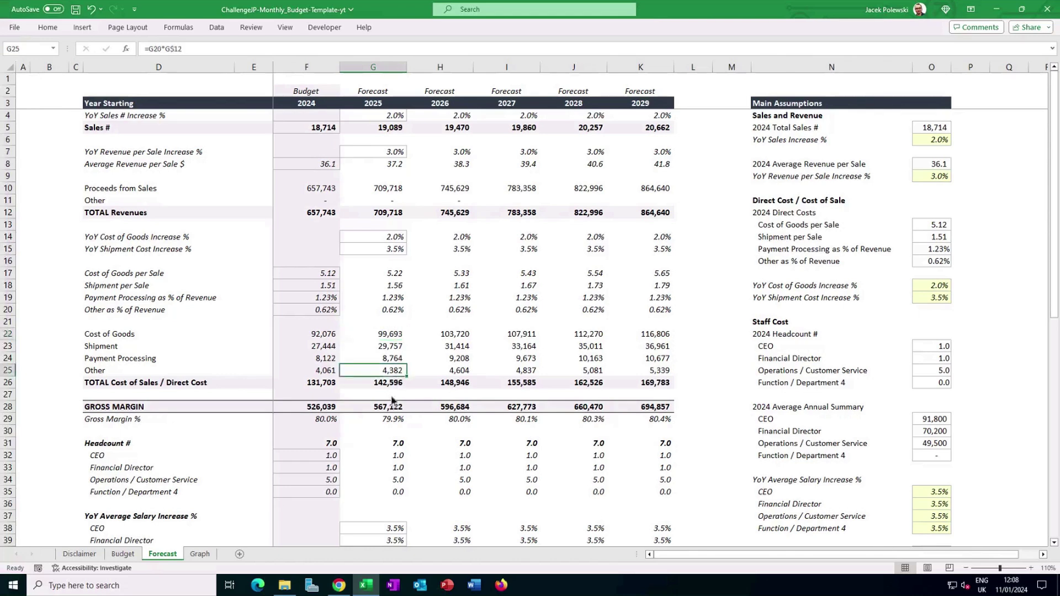
pyautogui.click(389, 383)
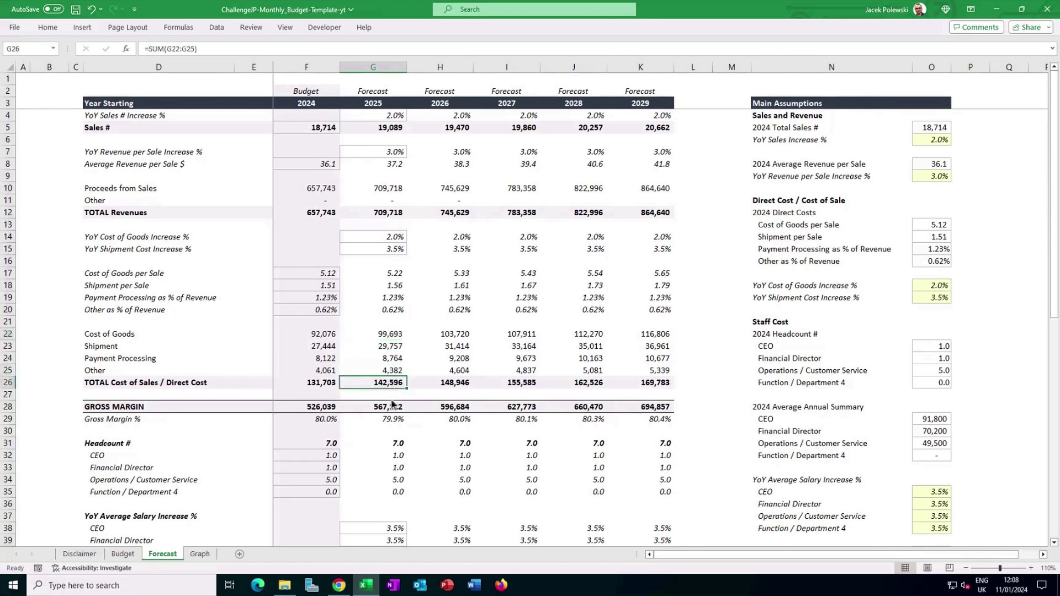
pyautogui.click(393, 408)
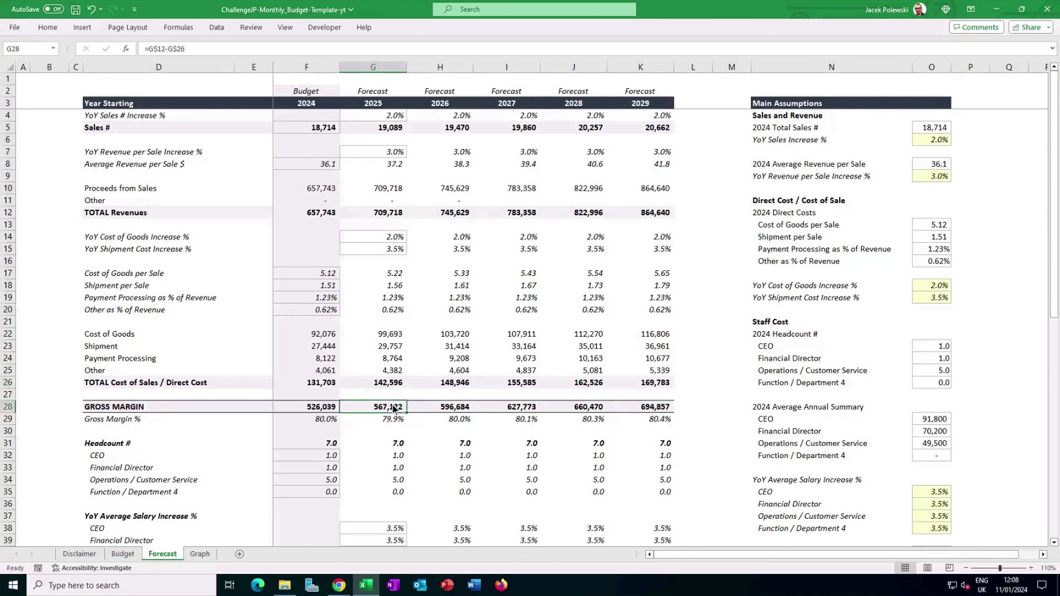
# Step: Examine the 2025 headcount formulas for all four functions and the Operations / Customer Service headcount for 2025 to 2027
pyautogui.scroll(-3, 392, 403)
pyautogui.scroll(-2, 435, 319)
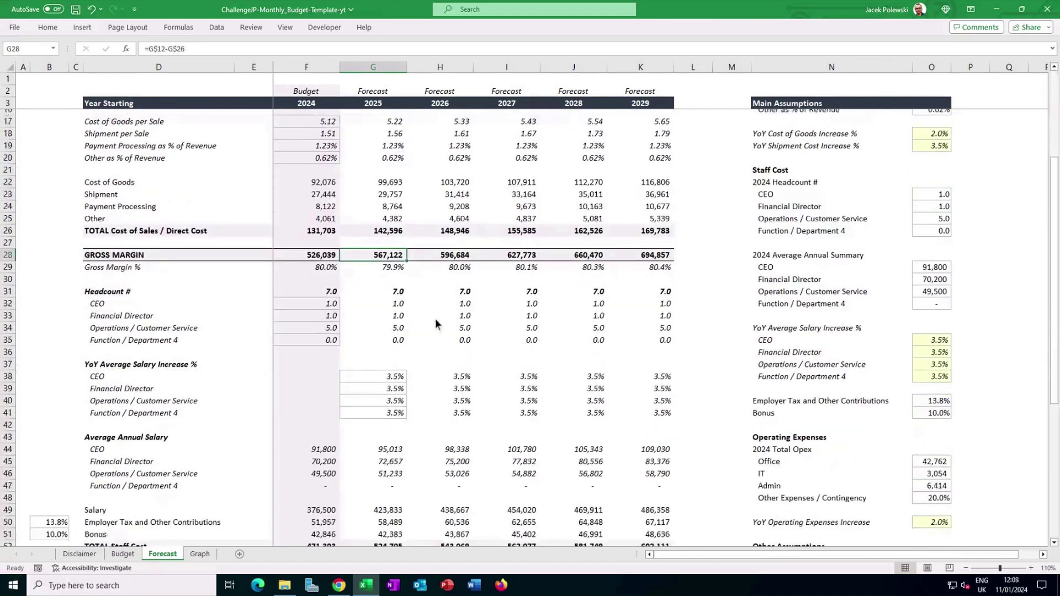
pyautogui.scroll(-1, 399, 301)
pyautogui.click(397, 276)
pyautogui.click(396, 285)
pyautogui.click(397, 296)
pyautogui.click(399, 309)
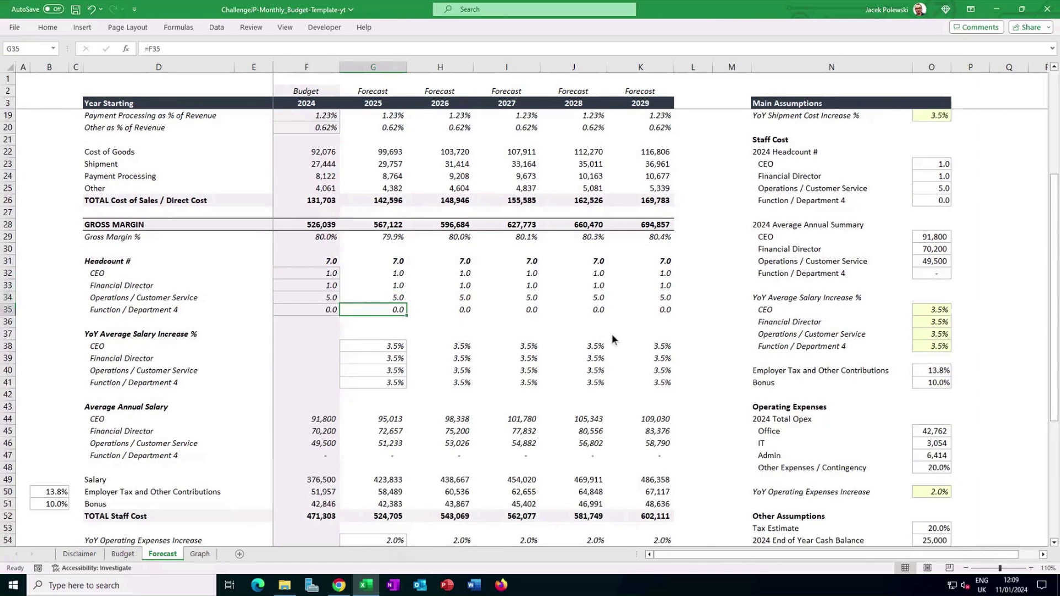
pyautogui.click(397, 297)
pyautogui.click(440, 297)
pyautogui.click(507, 297)
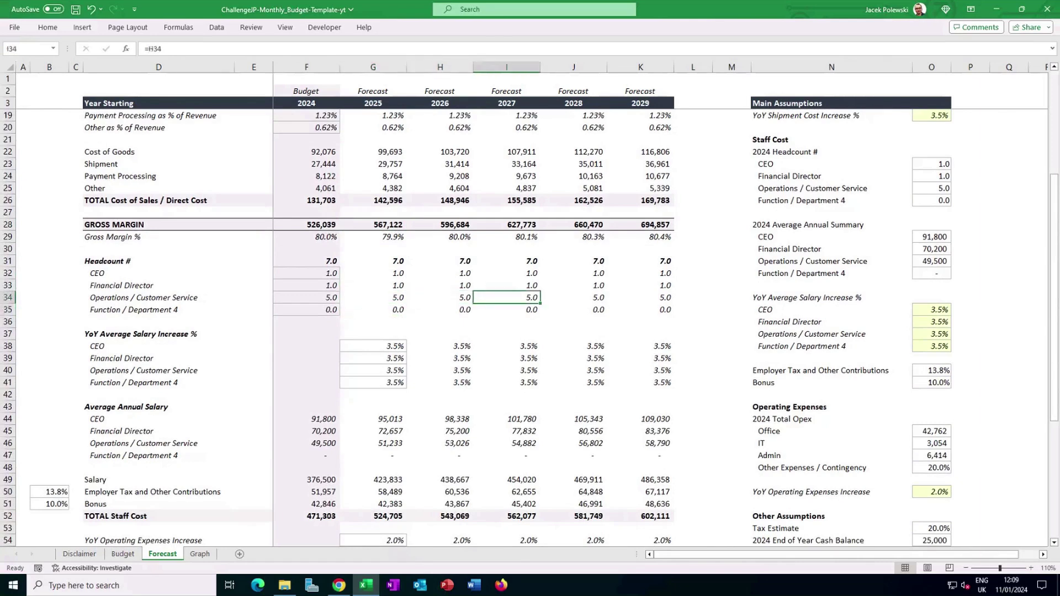
pyautogui.click(440, 297)
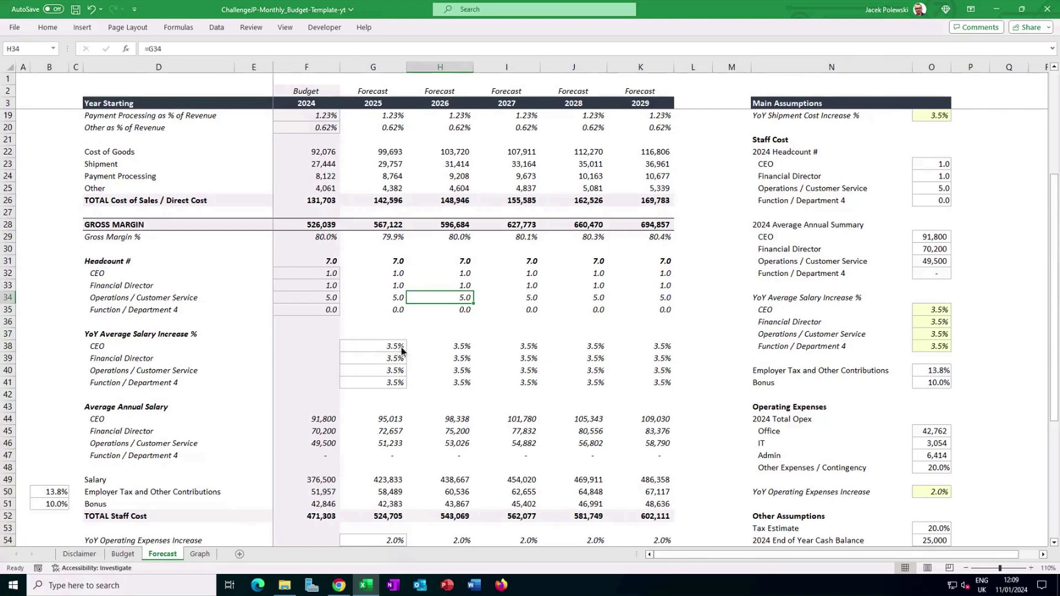
# Step: Examine the 2025 staff cost formulas: CEO Average Annual Salary, Salary, Employer Tax and Other Contributions, Bonus and TOTAL Staff Cost
pyautogui.click(391, 420)
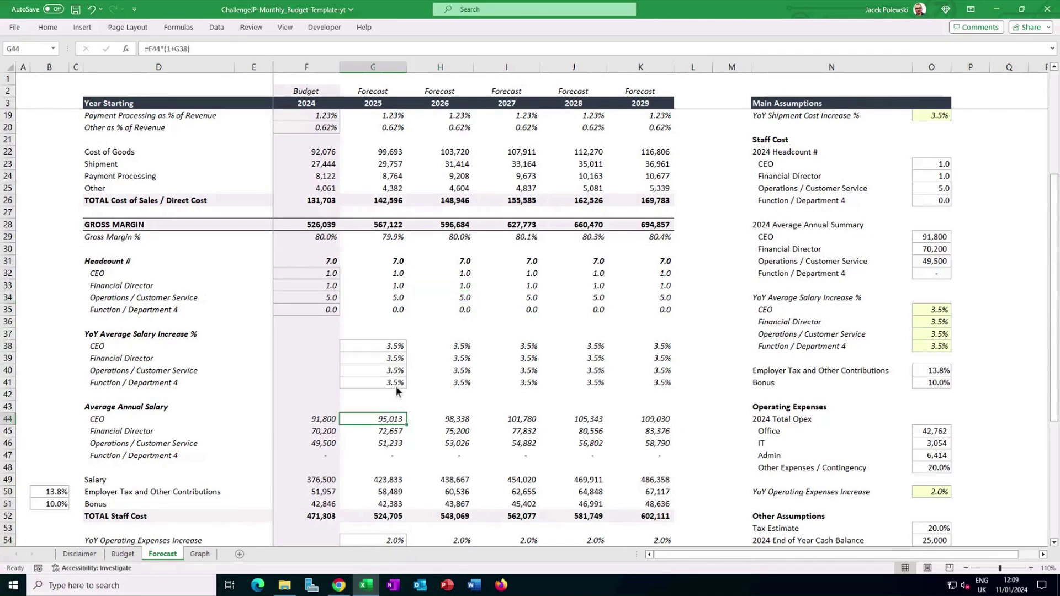
pyautogui.scroll(-2, 396, 385)
pyautogui.click(395, 420)
pyautogui.doubleClick(395, 421)
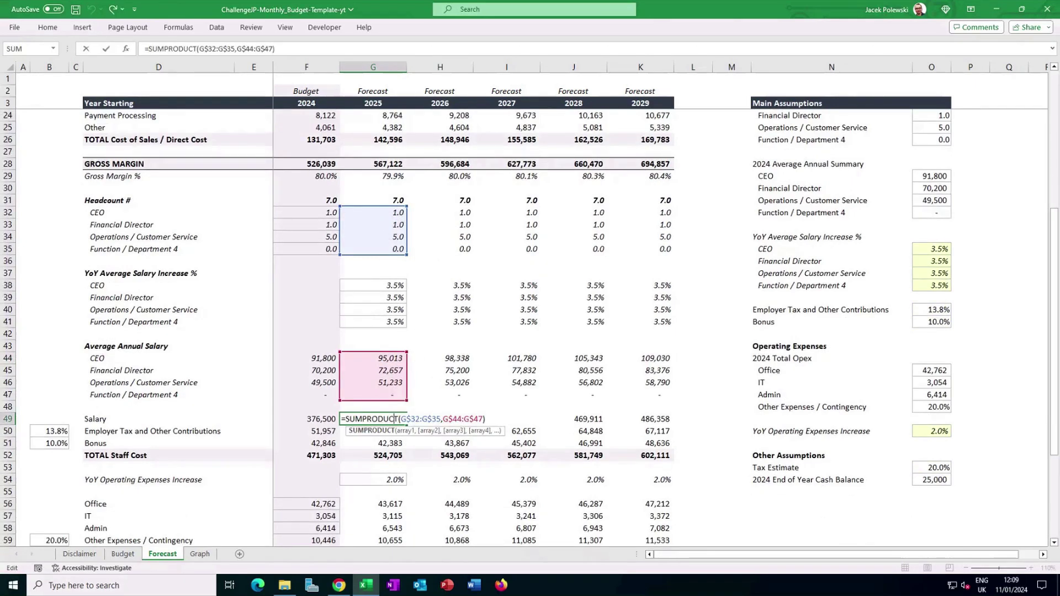
pyautogui.press('Return')
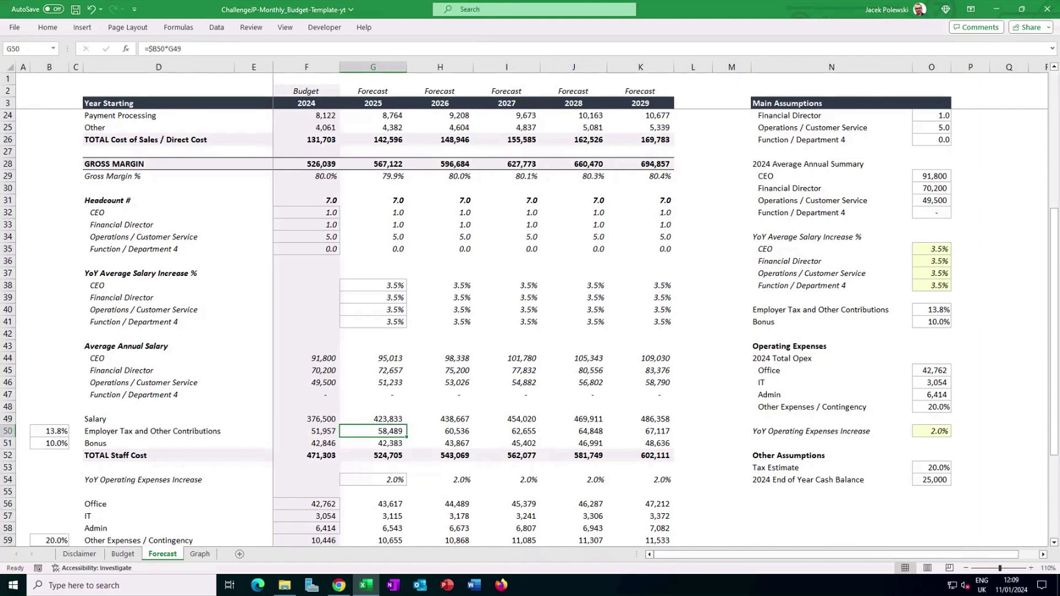
pyautogui.click(393, 446)
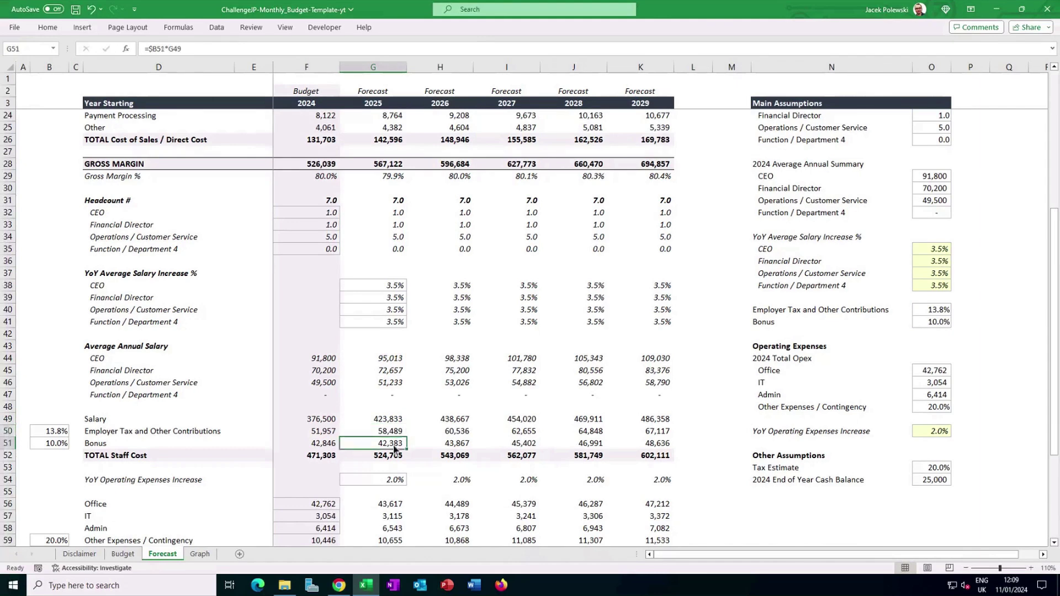
pyautogui.click(397, 458)
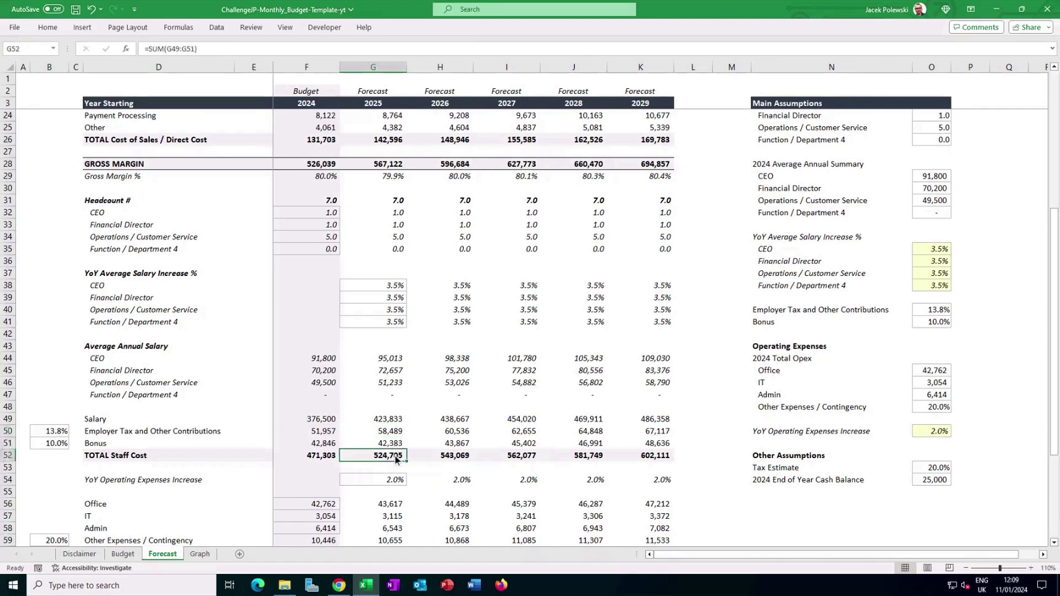
# Step: Examine the 2026 TOTAL Staff Cost and EBITDA formulas and the 2028 Tax (estimate) formula
pyautogui.click(465, 458)
pyautogui.scroll(-3, 466, 394)
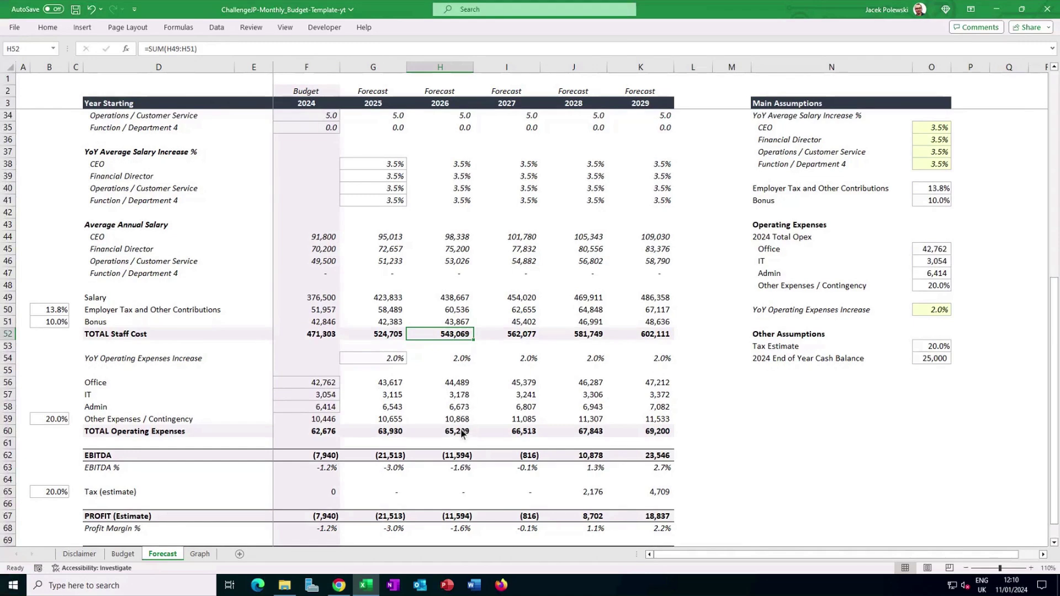
pyautogui.click(460, 458)
pyautogui.scroll(-1, 500, 381)
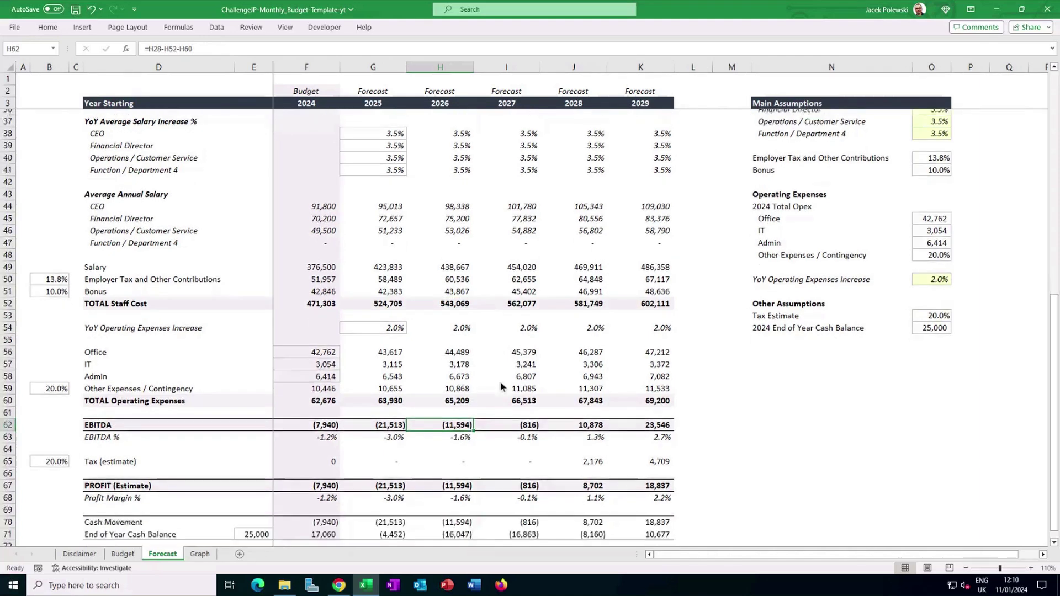
pyautogui.click(599, 463)
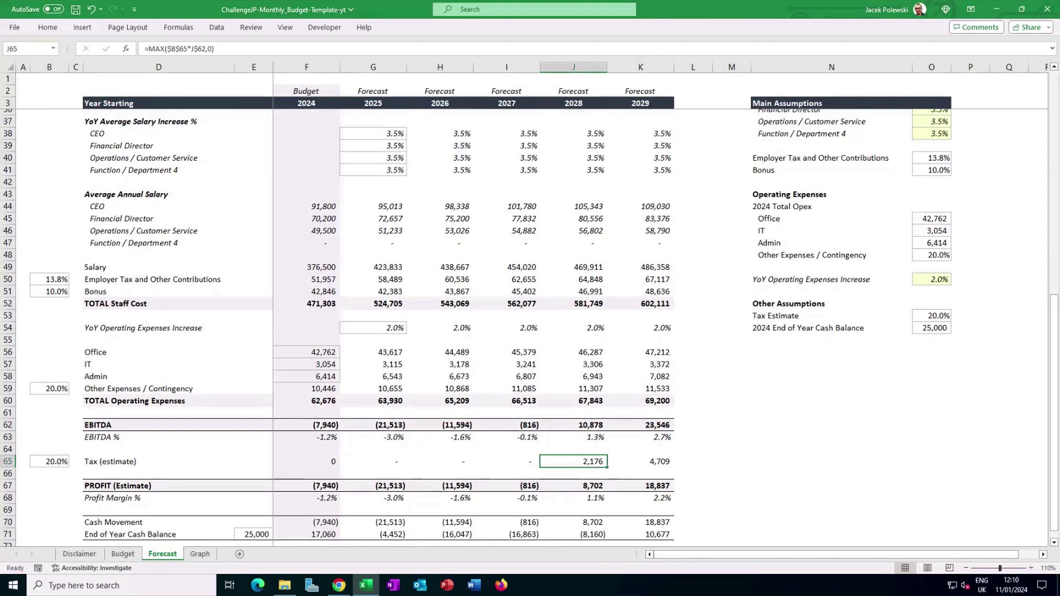
# Step: Review the End of Year Cash Balance formulas for 2024, 2025 and 2029
pyautogui.scroll(-2, 584, 425)
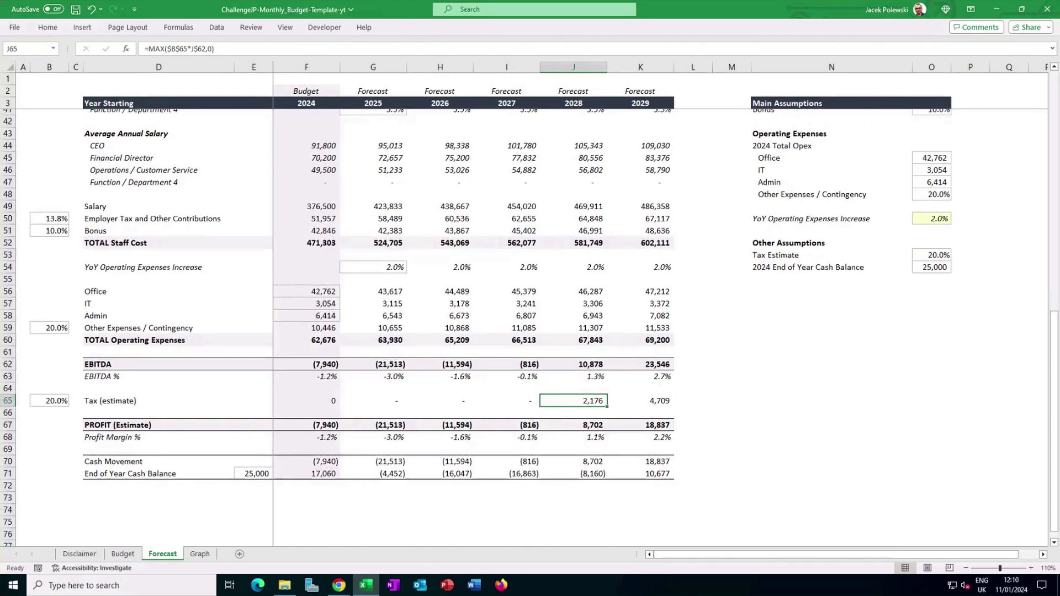
pyautogui.click(331, 473)
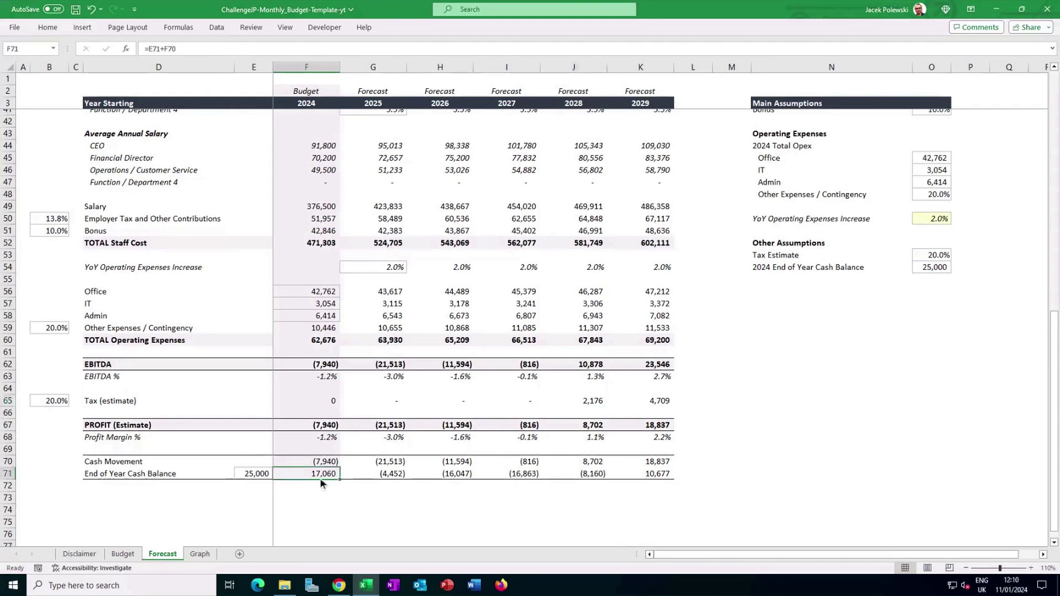
pyautogui.click(399, 473)
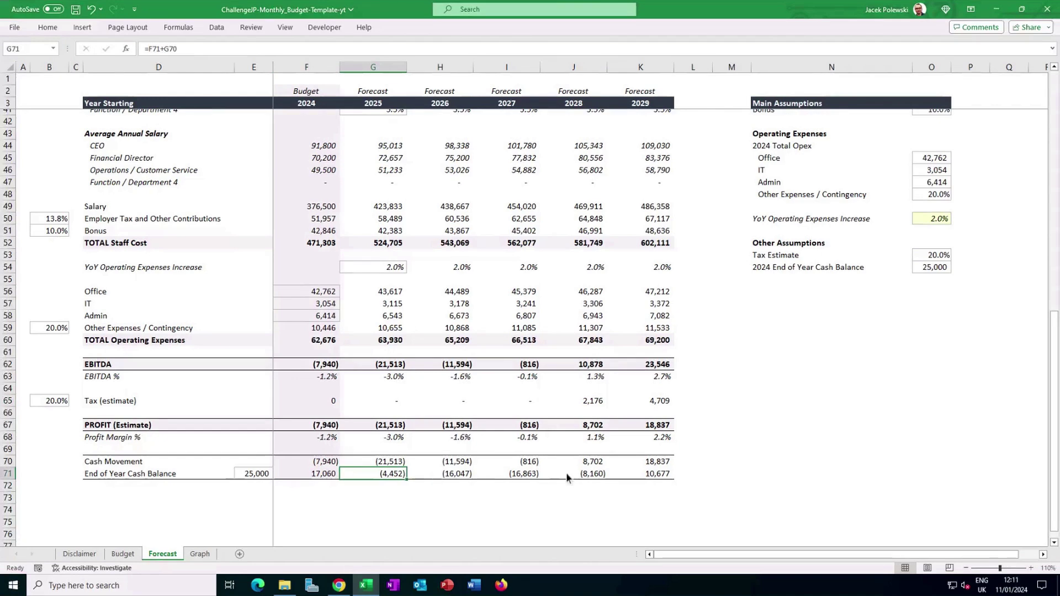
pyautogui.click(657, 476)
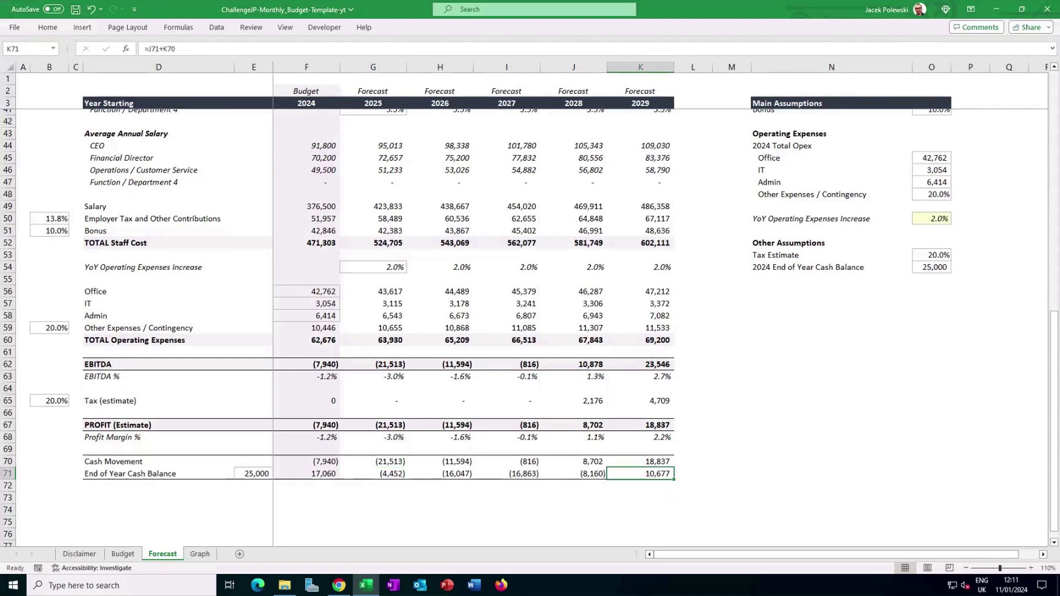
# Step: Set the YoY Revenue per Sale Increase % in the Main Assumptions to 5%
pyautogui.hotkey('ctrl', 'Home')
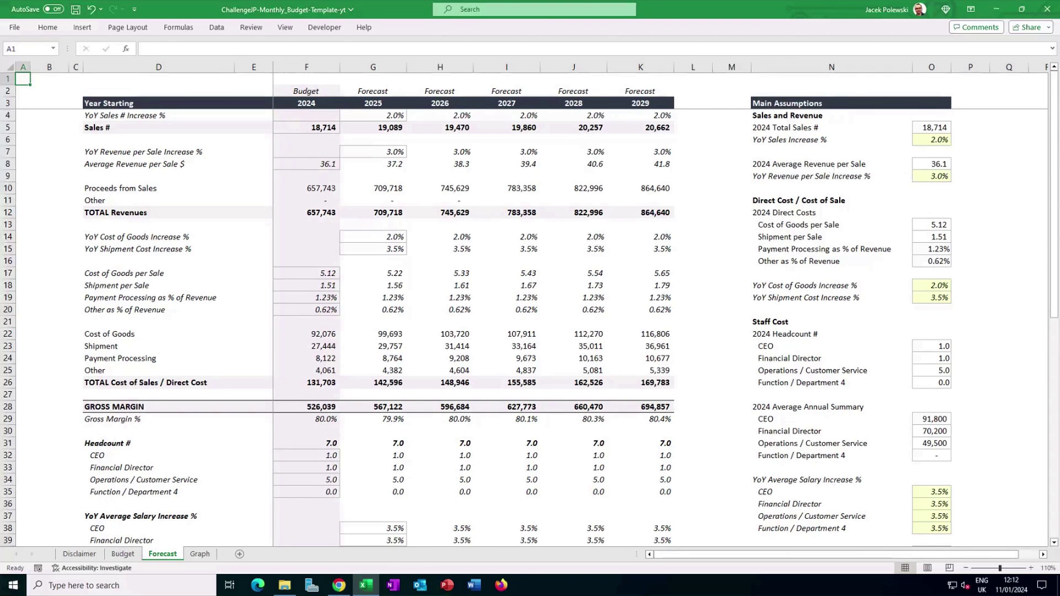
pyautogui.click(947, 174)
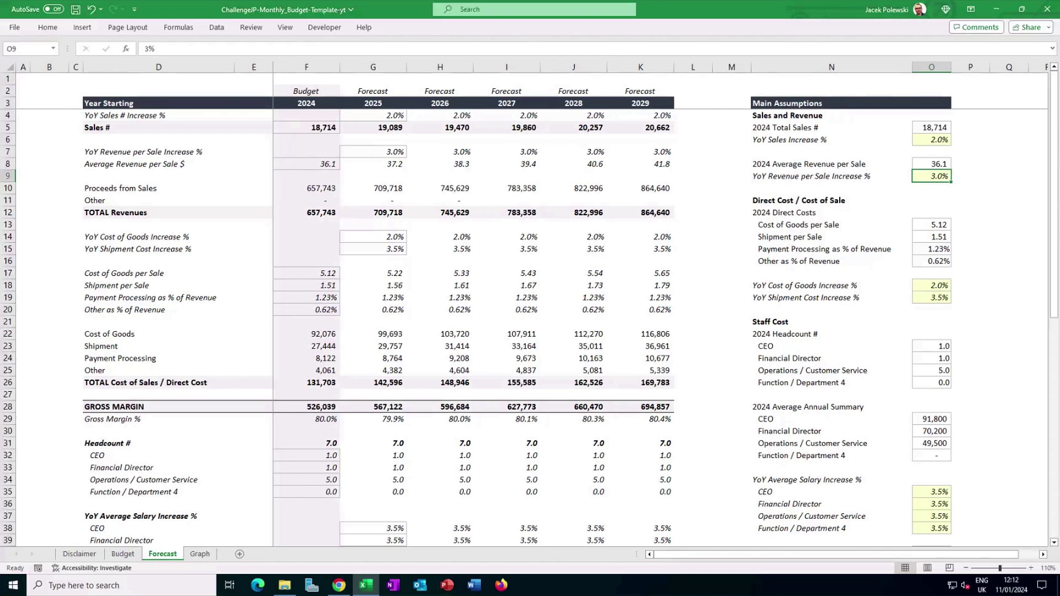
pyautogui.write('5')
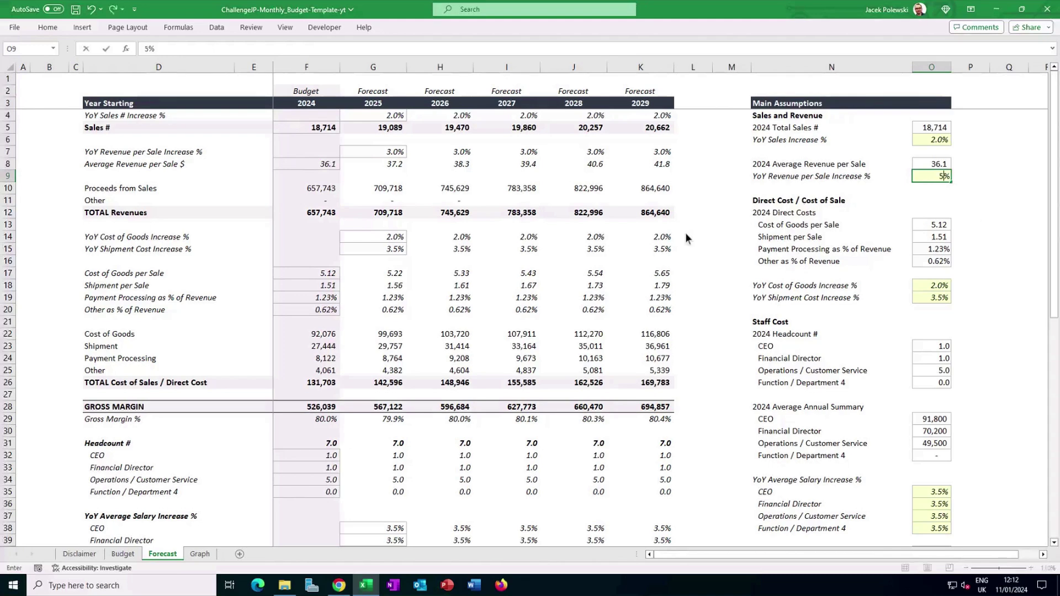
pyautogui.press('Return')
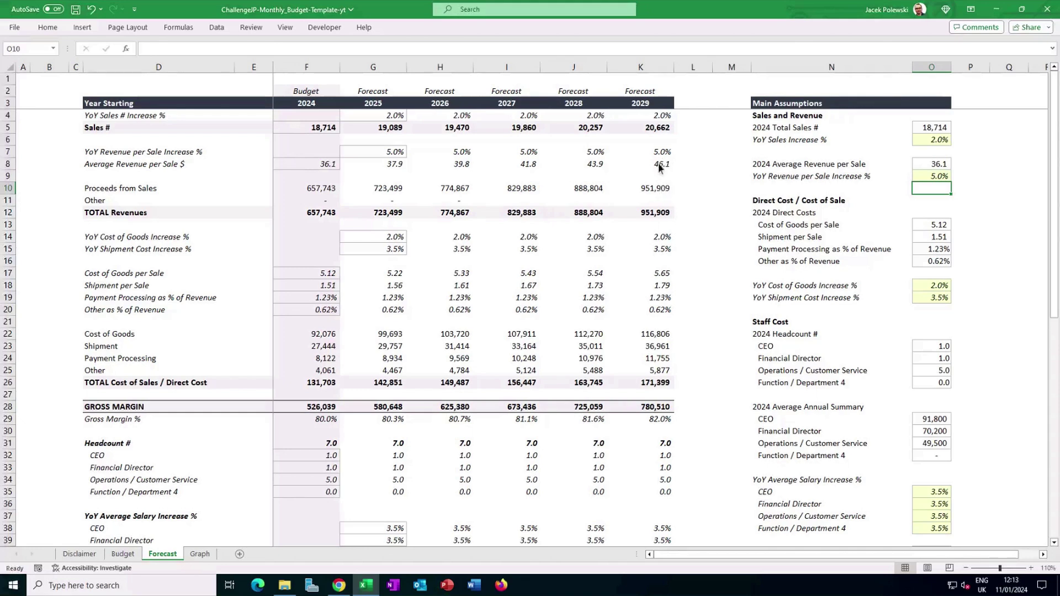
# Step: Restore the YoY Revenue per Sale Increase % assumption to 3%
pyautogui.click(930, 180)
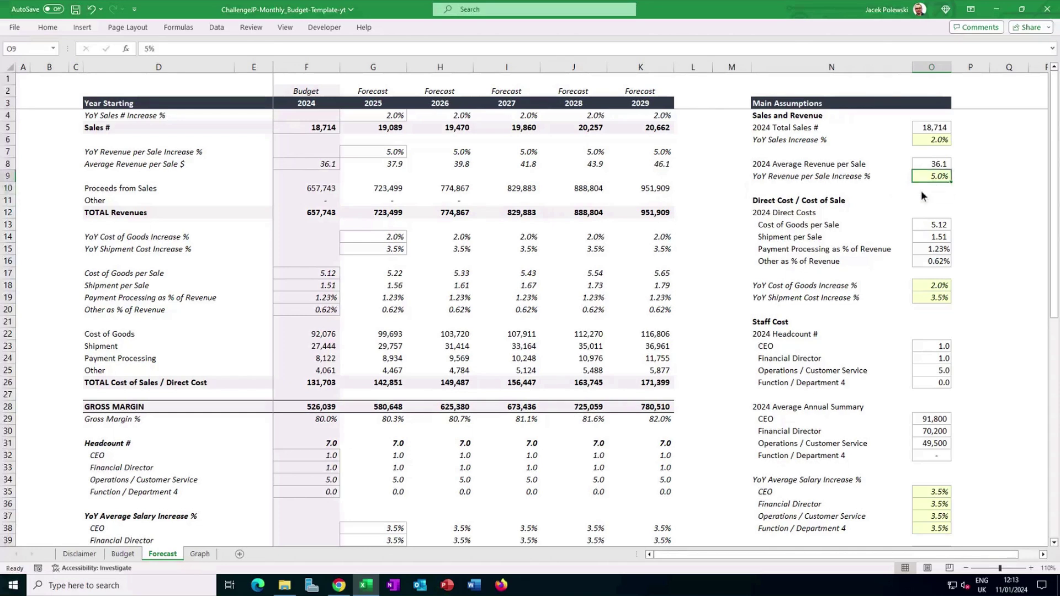
pyautogui.write('3')
pyautogui.press('Return')
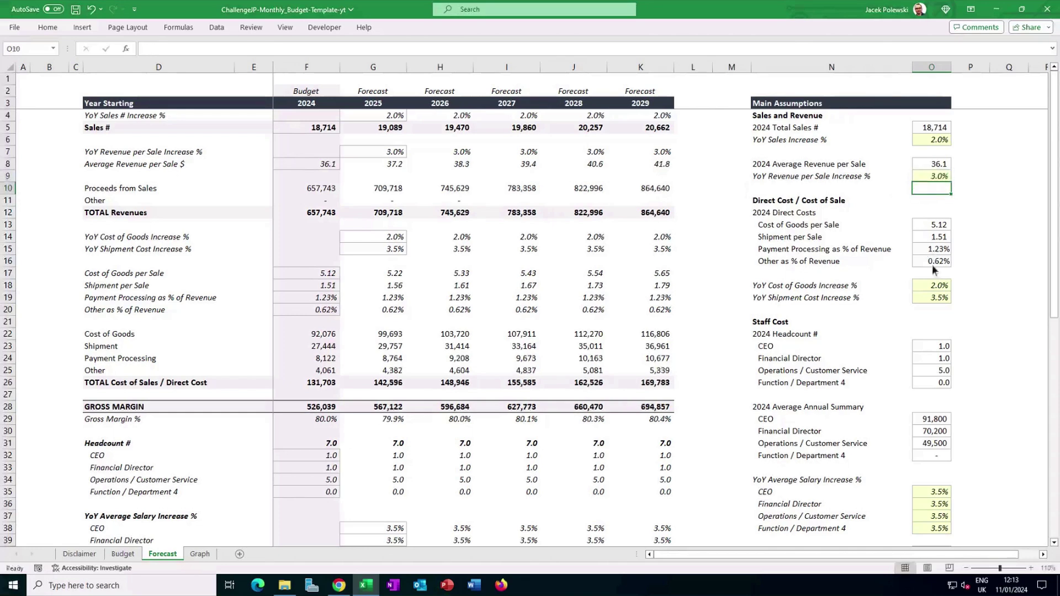
# Step: Try a 5% YoY Average Salary Increase for all four functions in the Main Assumptions, undo it and check the 2029 PROFIT (Estimate)
pyautogui.scroll(-3, 943, 493)
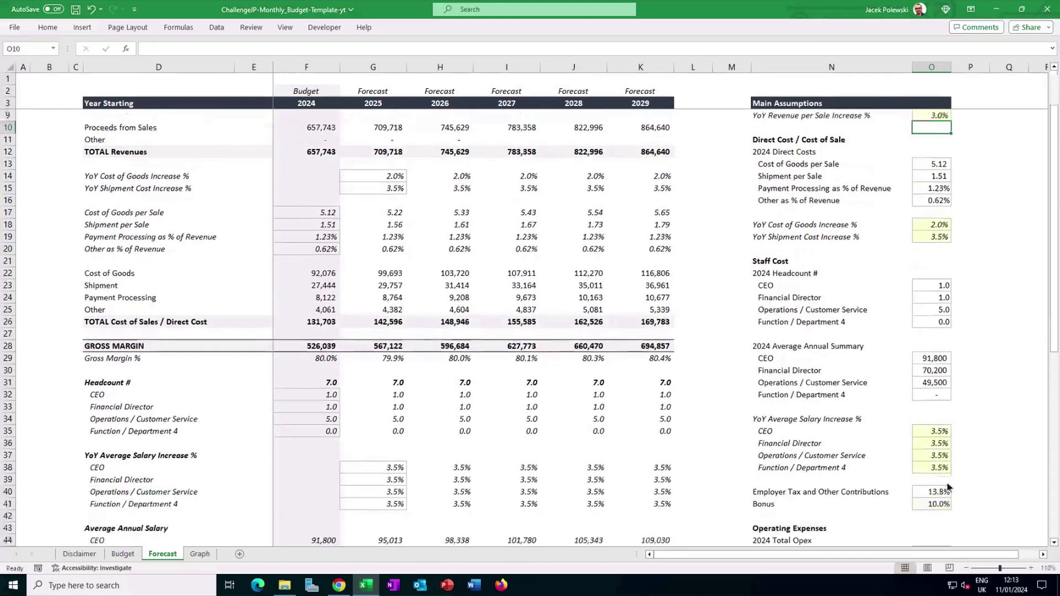
pyautogui.scroll(-7, 943, 405)
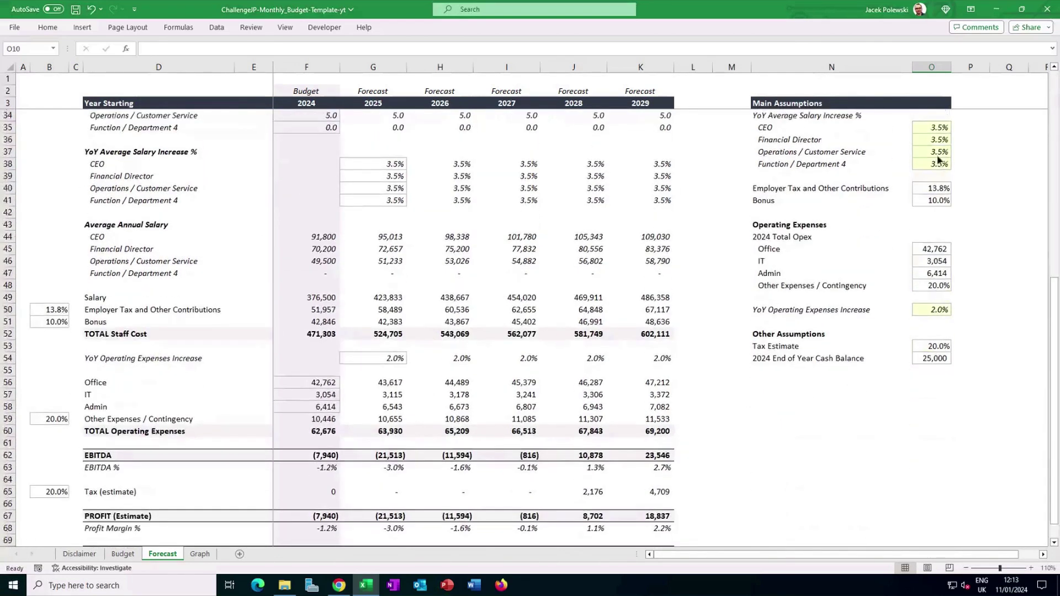
pyautogui.click(928, 130)
pyautogui.moveTo(931, 128); pyautogui.dragTo(931, 164)
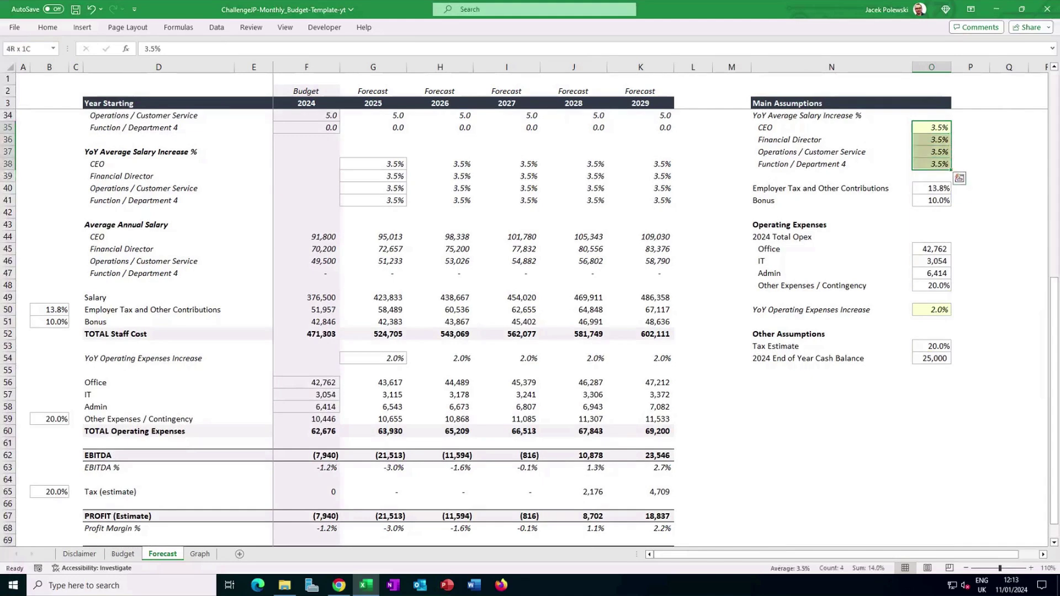
pyautogui.write('5')
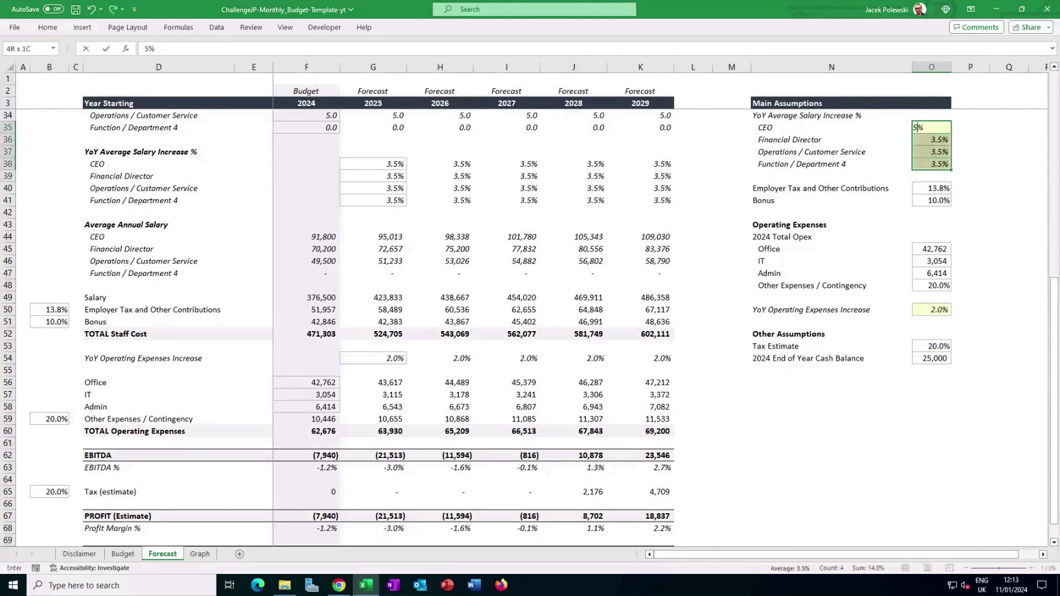
pyautogui.hotkey('ctrl', 'Return')
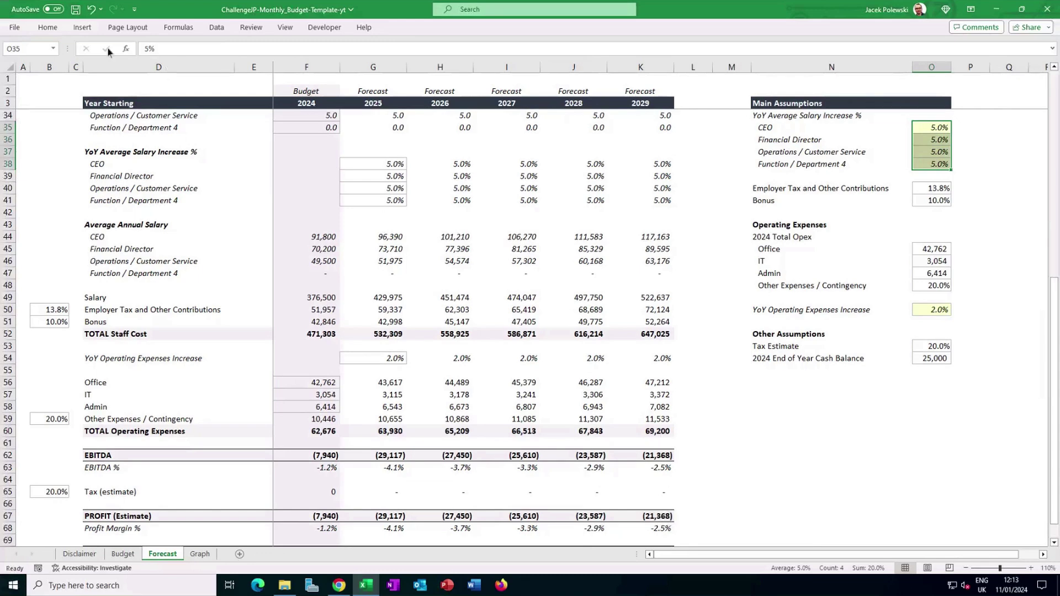
pyautogui.click(92, 15)
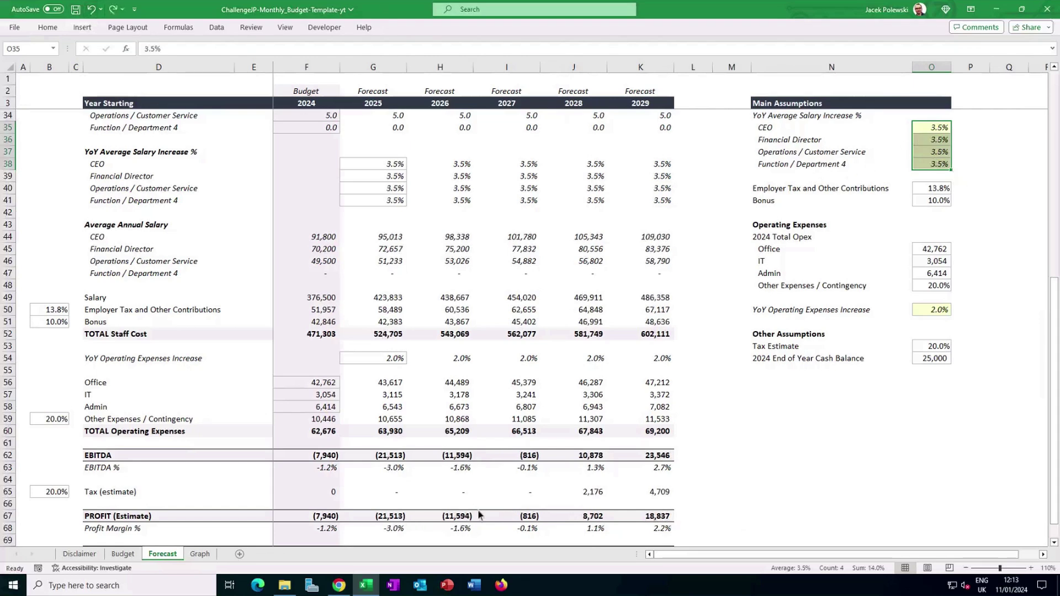
pyautogui.click(664, 518)
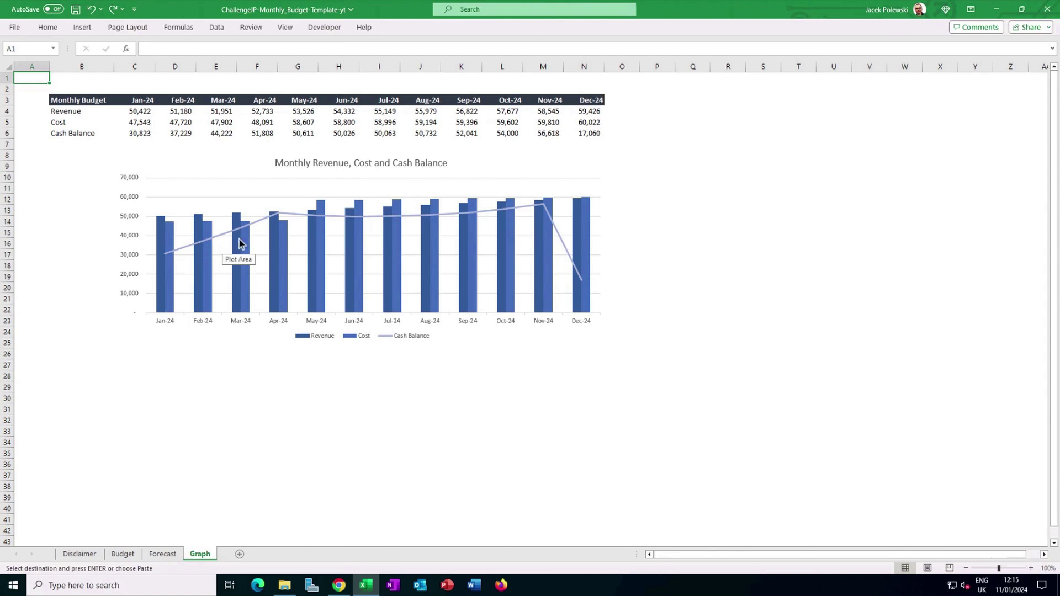
# Step: Examine the Monthly Revenue, Cost and Cash Balance chart against the May-24 Operations / Customer Service headcount on the Budget sheet
pyautogui.moveTo(243, 227)
pyautogui.moveTo(441, 218)
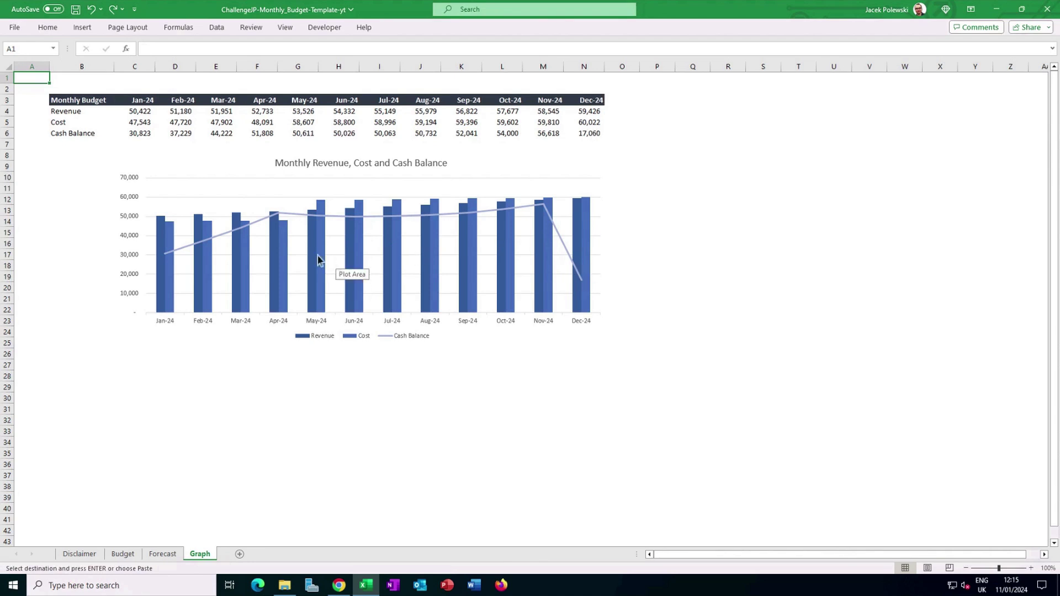
pyautogui.click(121, 554)
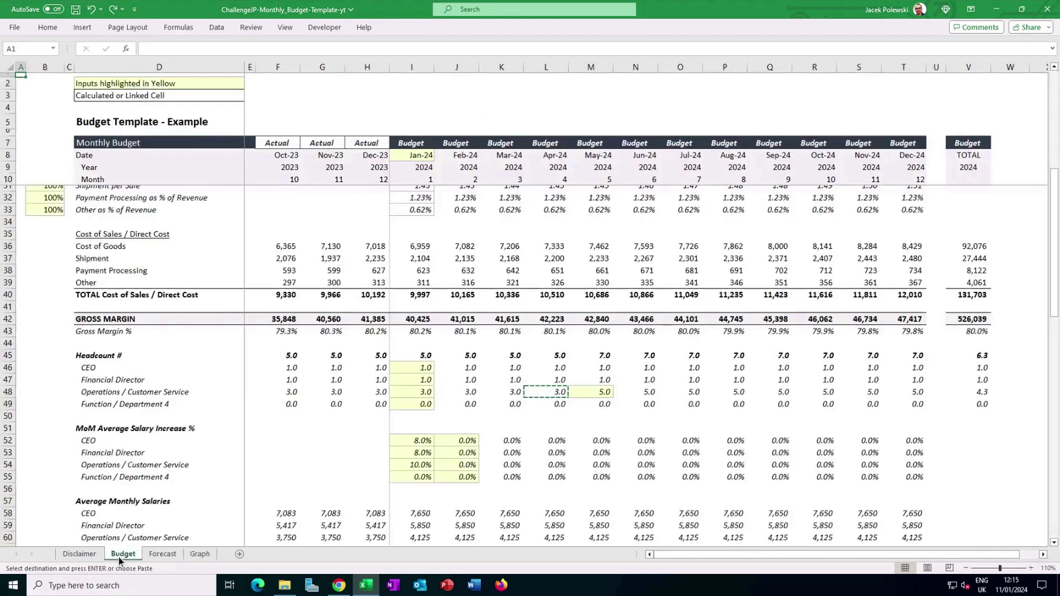
pyautogui.click(602, 395)
pyautogui.press('Escape')
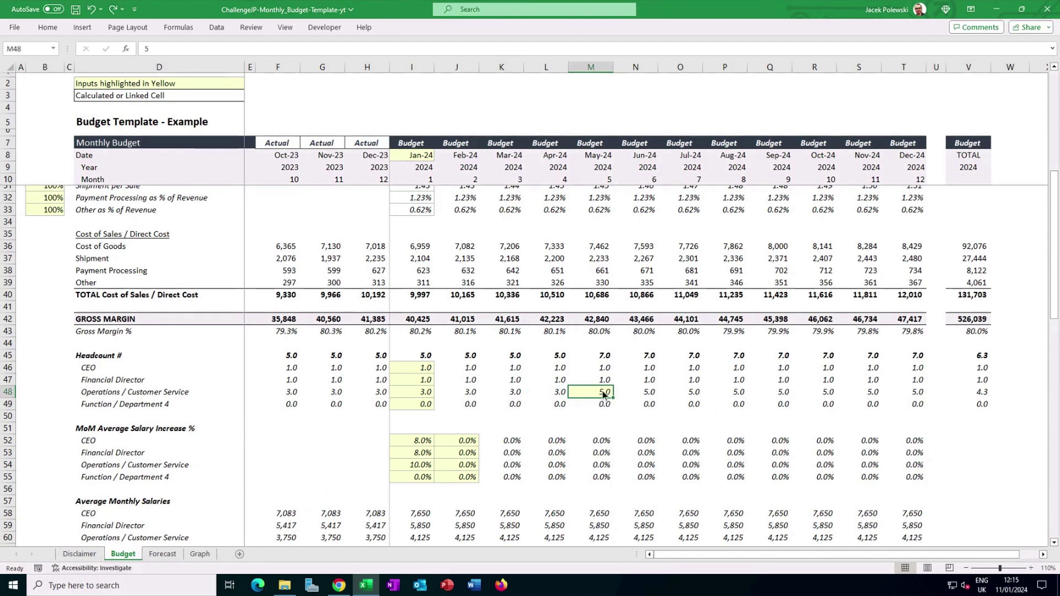
pyautogui.click(200, 554)
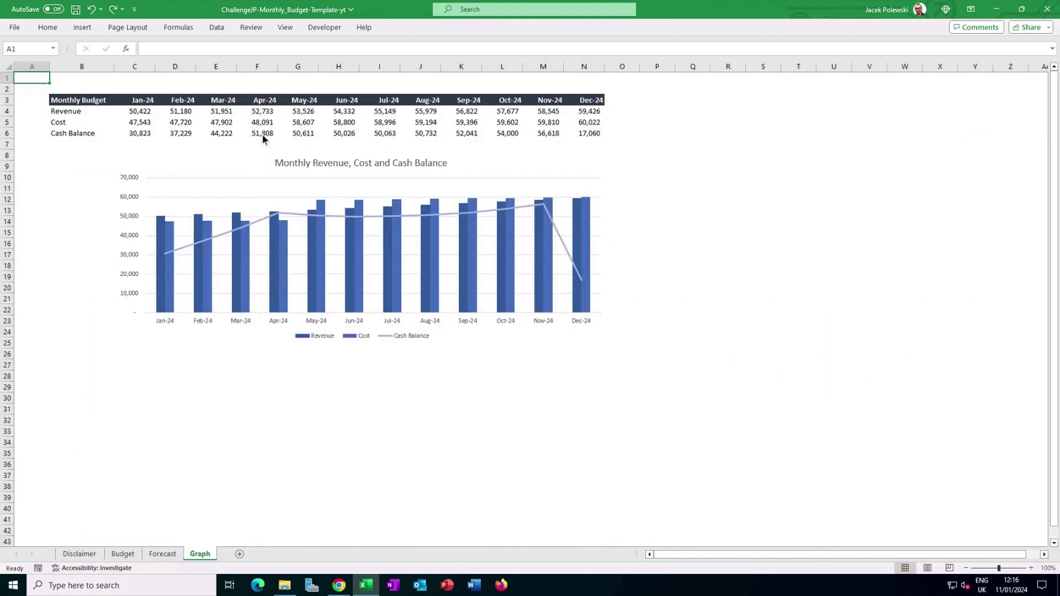